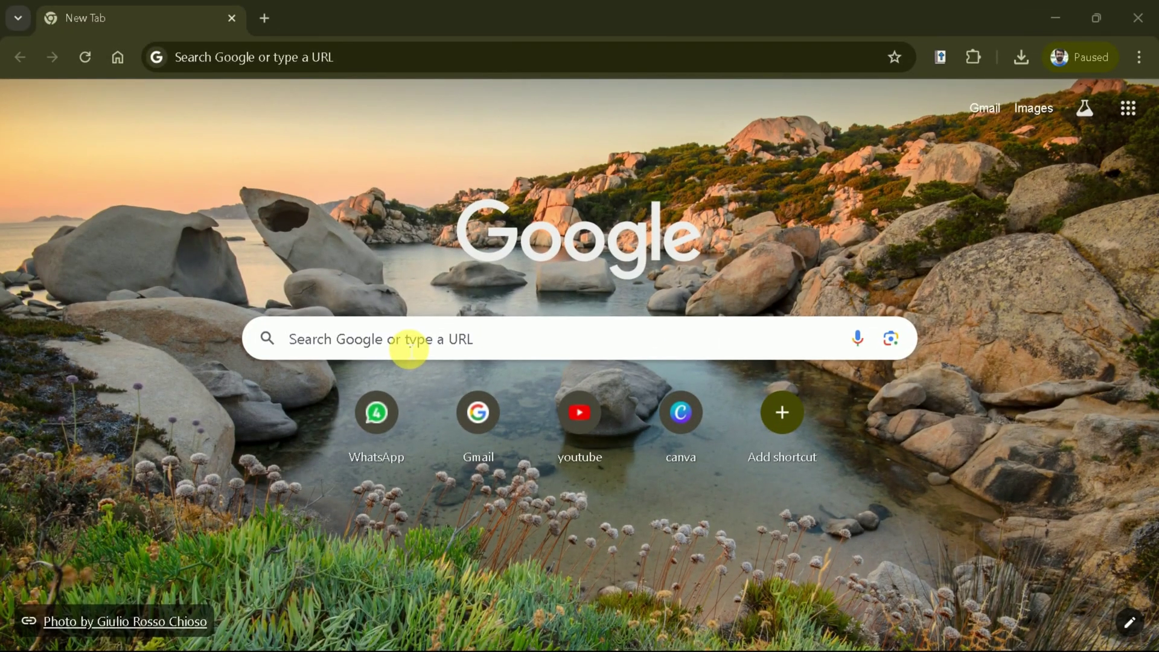
# Google 'tenorshare ai' and open the Tenorshare AI homepage at ai.tenorshare.com.
pyautogui.click(409, 349)
pyautogui.write('tenorshare ai')
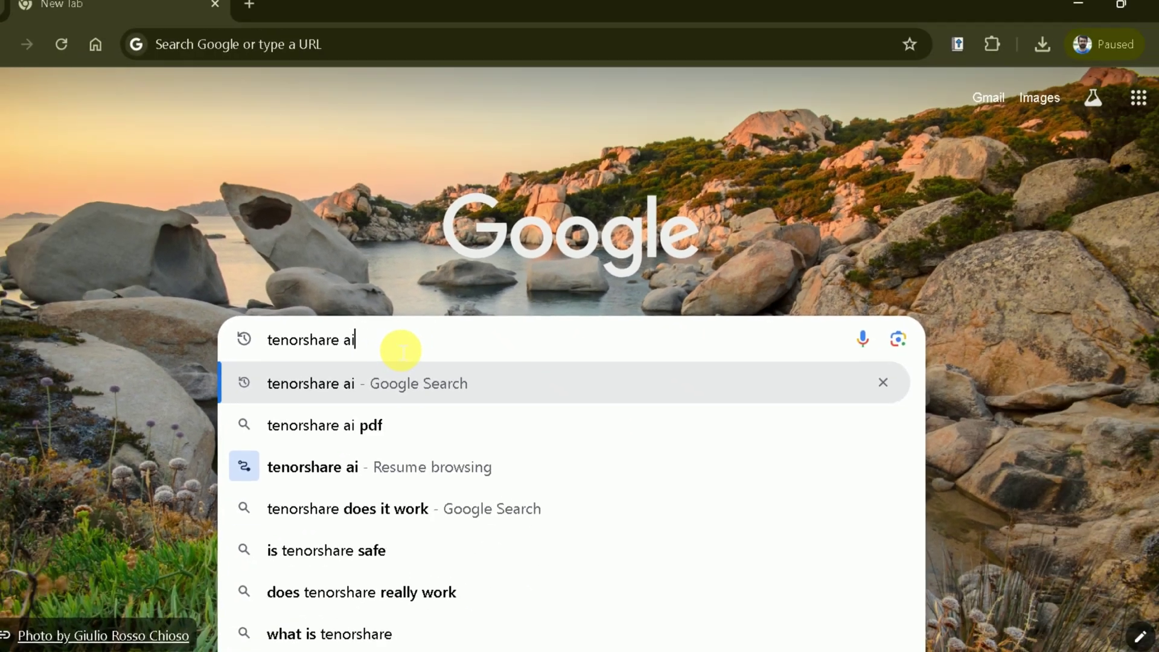
pyautogui.press('Return')
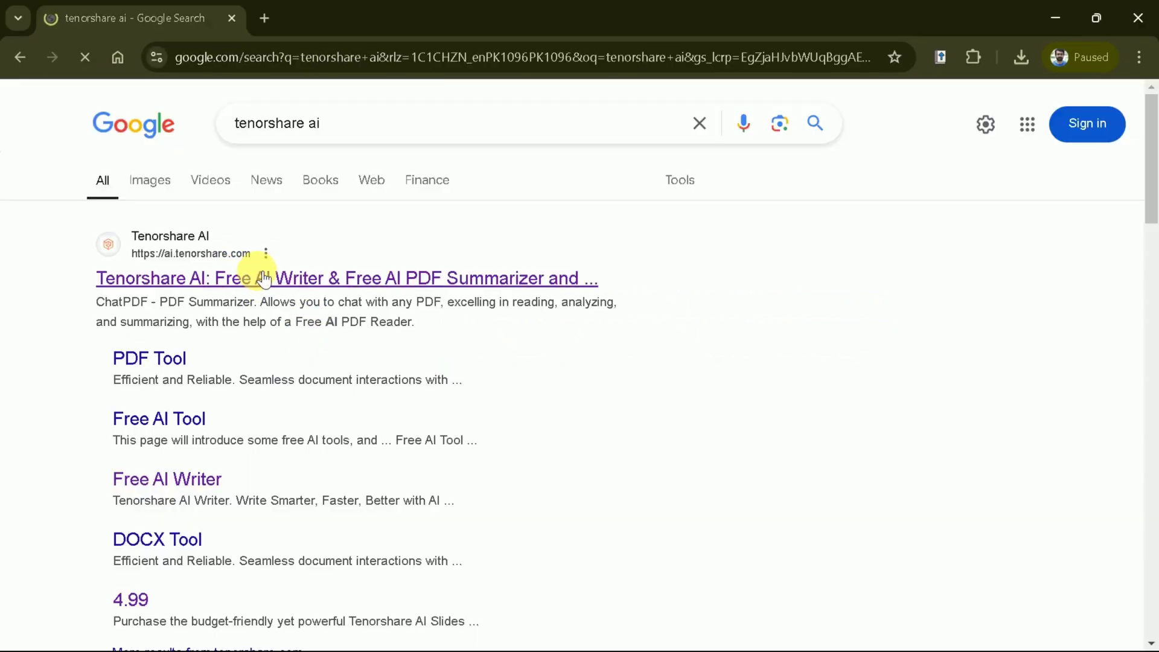
pyautogui.click(262, 287)
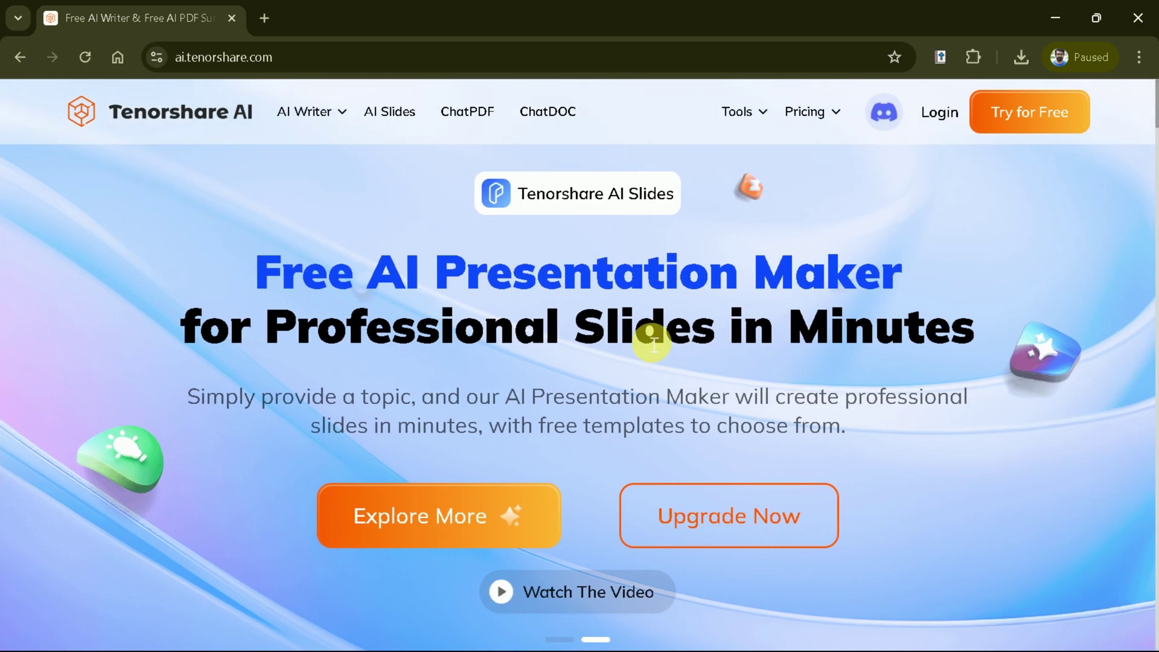
# Scroll to the '120+ AI Writing Tools' heading, briefly highlight it, and browse the writing tools.
pyautogui.scroll(-7, 650, 340)
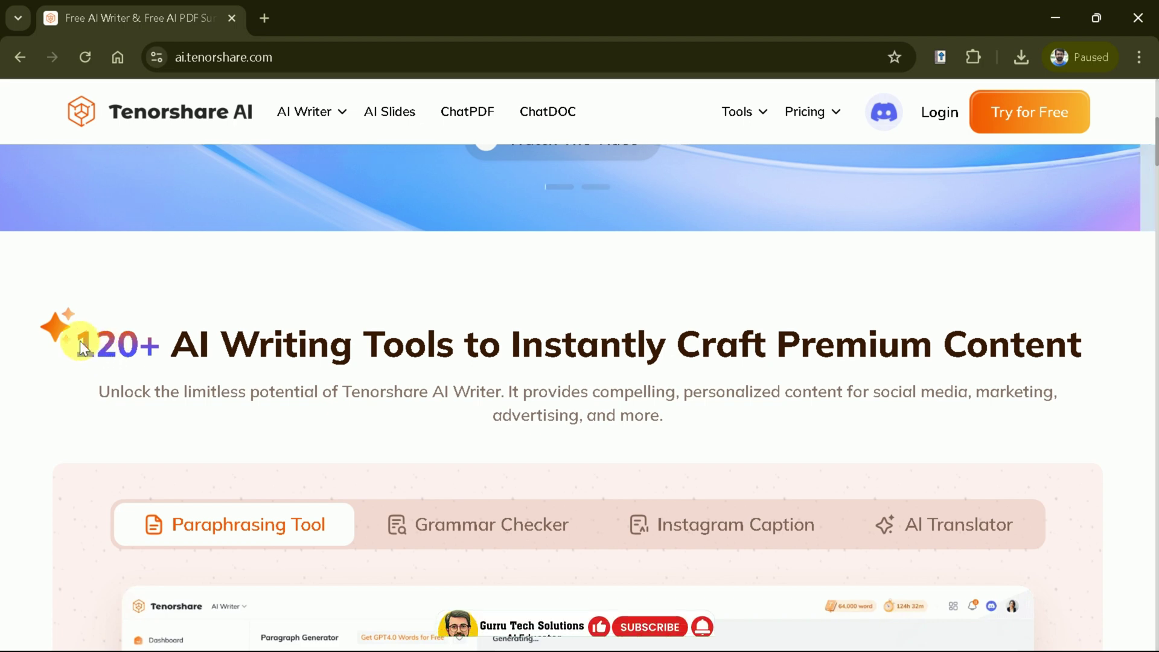
pyautogui.moveTo(80, 342); pyautogui.dragTo(1061, 353)
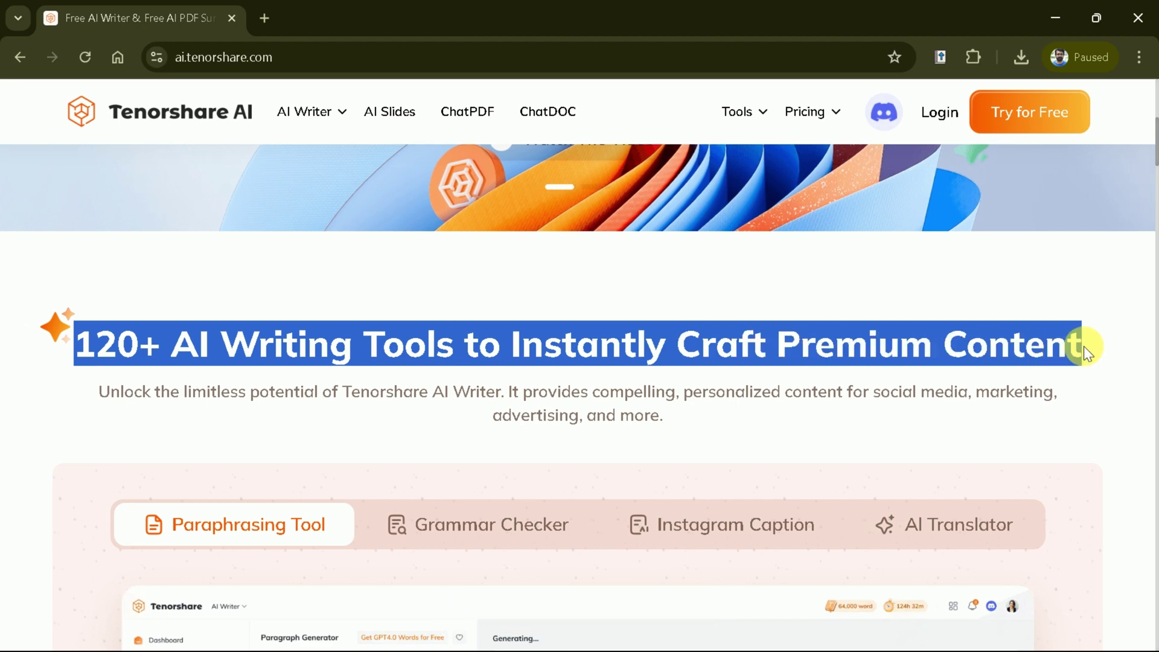
pyautogui.click(1084, 345)
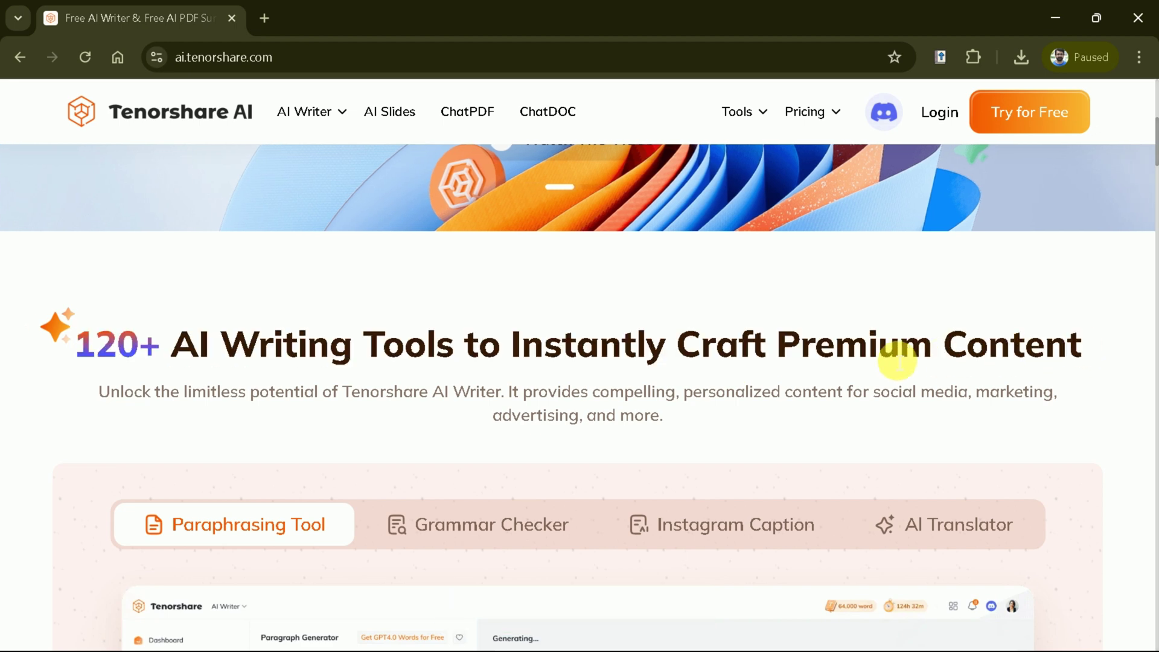
pyautogui.scroll(-2, 898, 361)
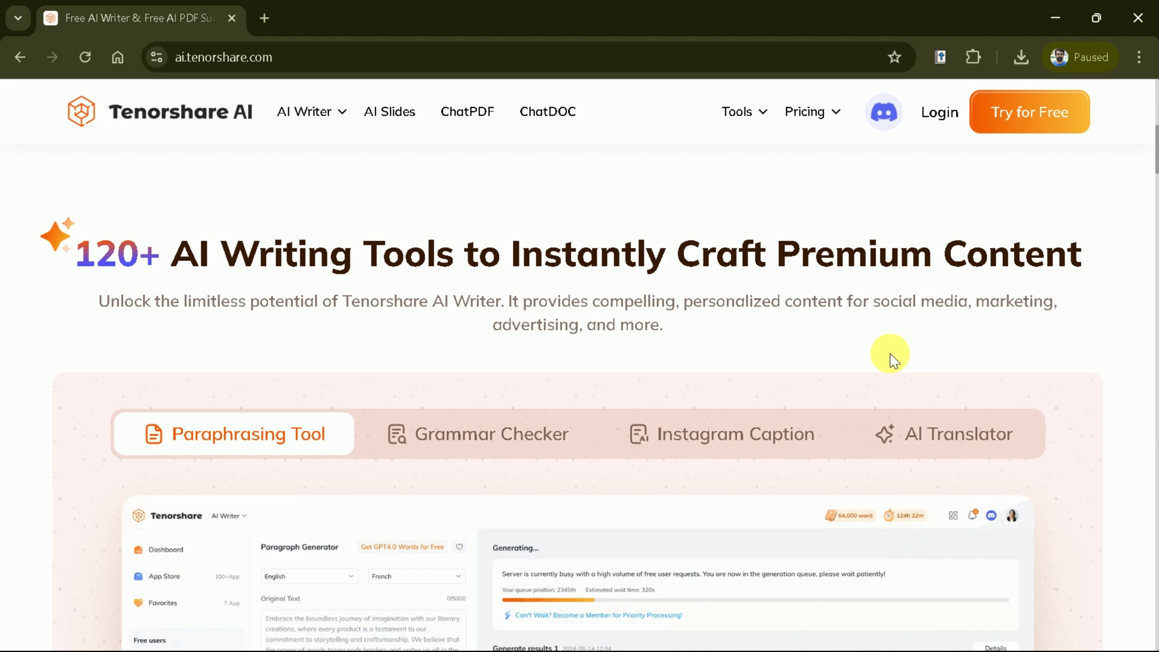
pyautogui.scroll(-1, 890, 354)
pyautogui.scroll(-2, 890, 353)
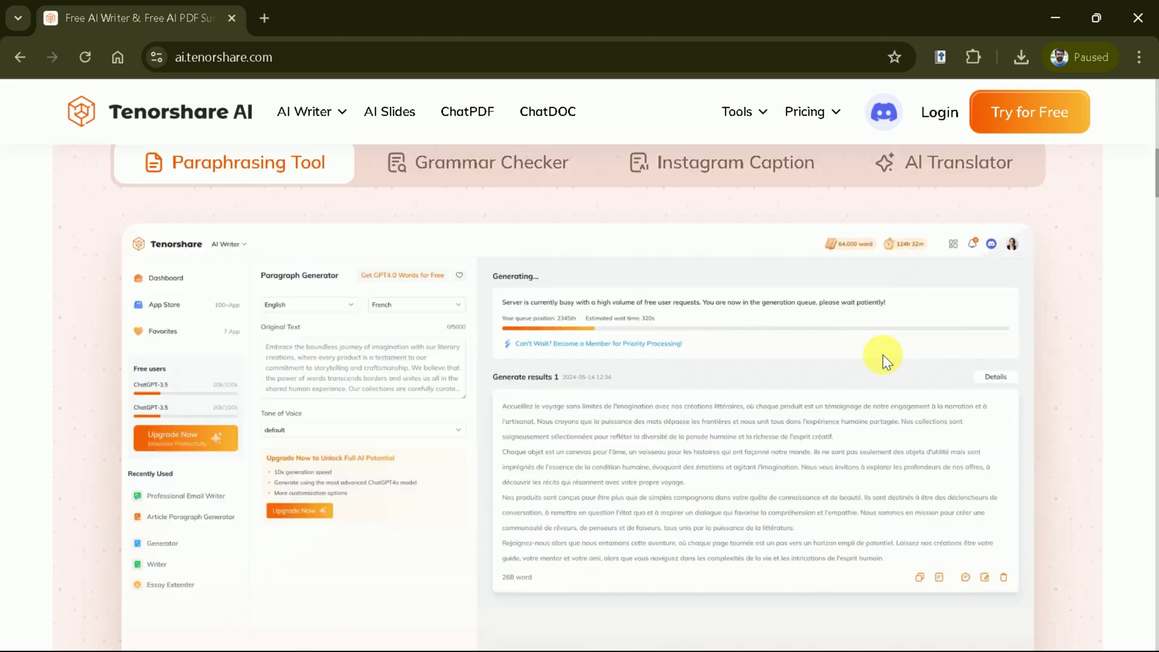
pyautogui.scroll(-6, 882, 354)
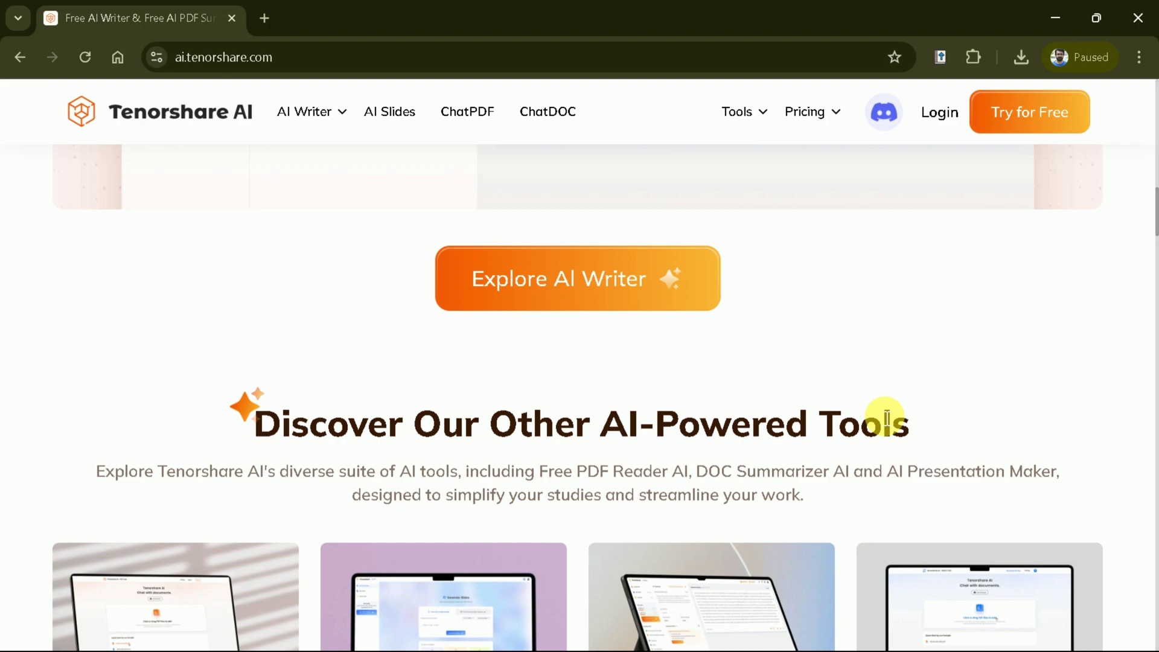
# Continue down past the other tools and 'Works Where You Want' to the 70,000 teams stats.
pyautogui.scroll(-3, 887, 416)
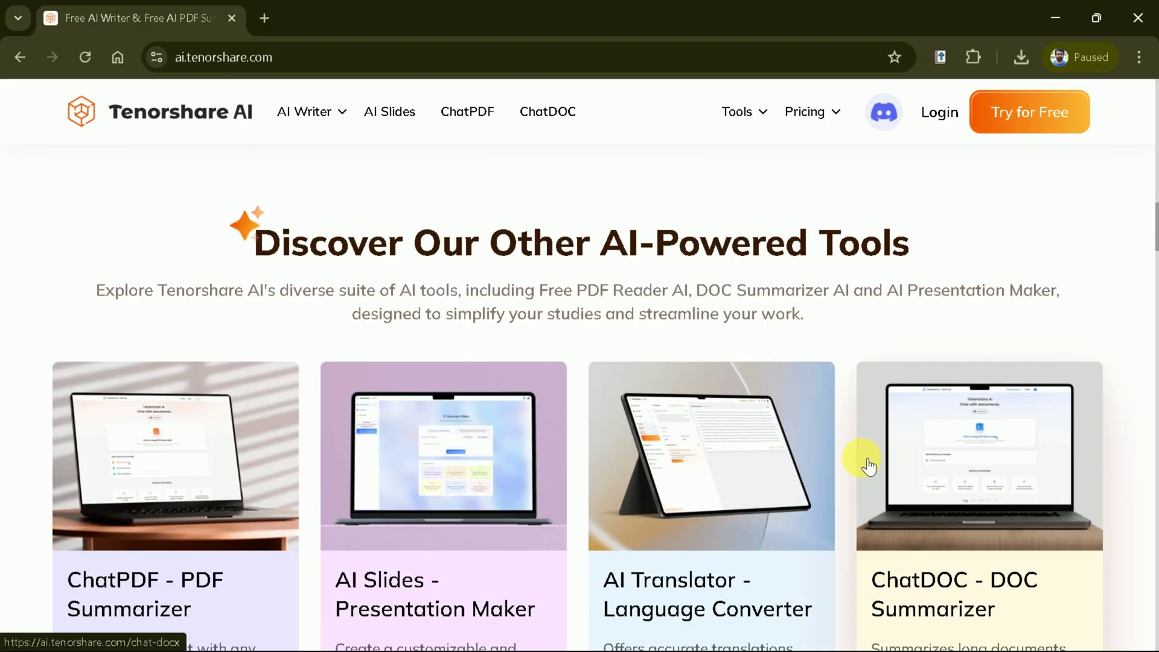
pyautogui.scroll(-1, 868, 465)
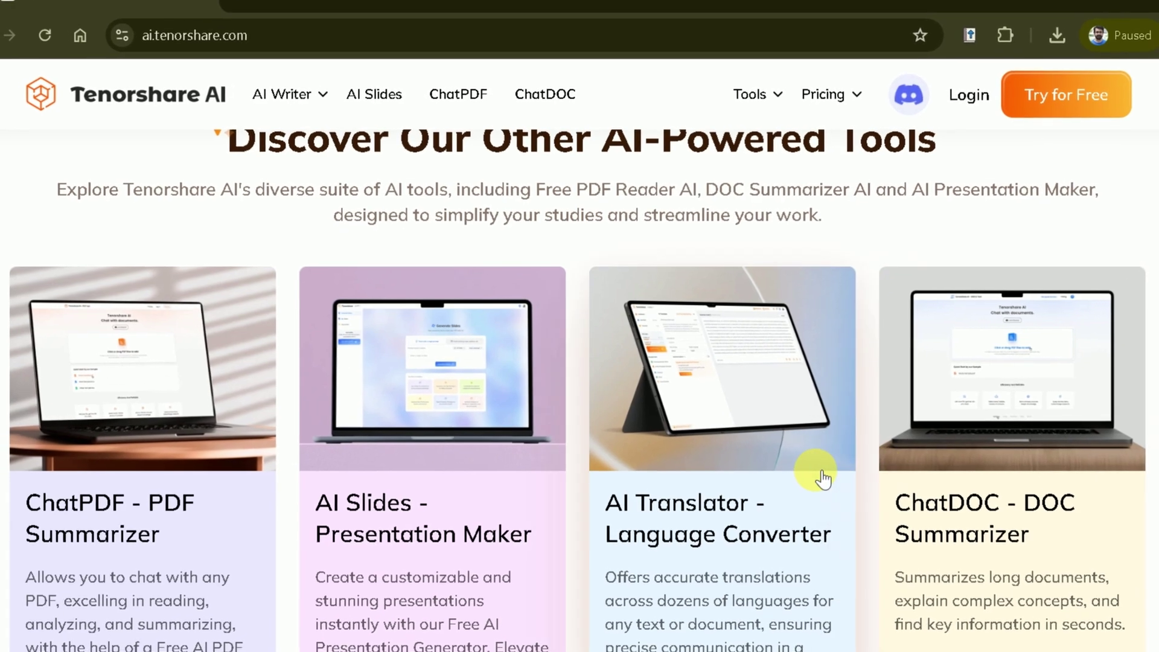
pyautogui.scroll(-1, 811, 387)
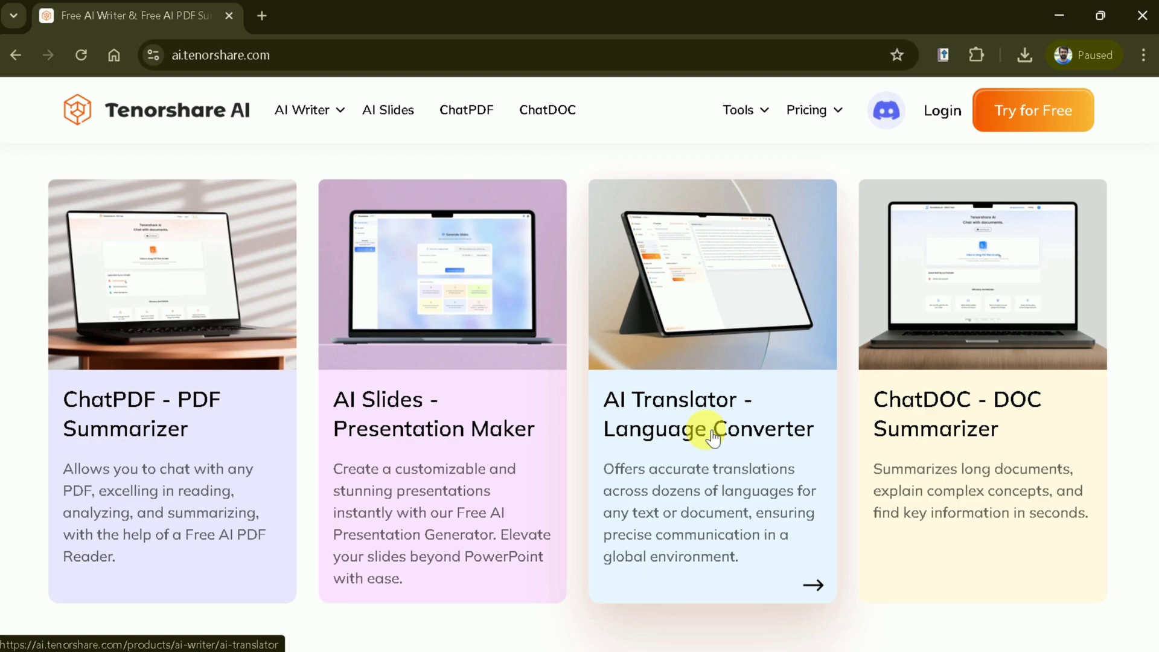
pyautogui.scroll(-5, 722, 421)
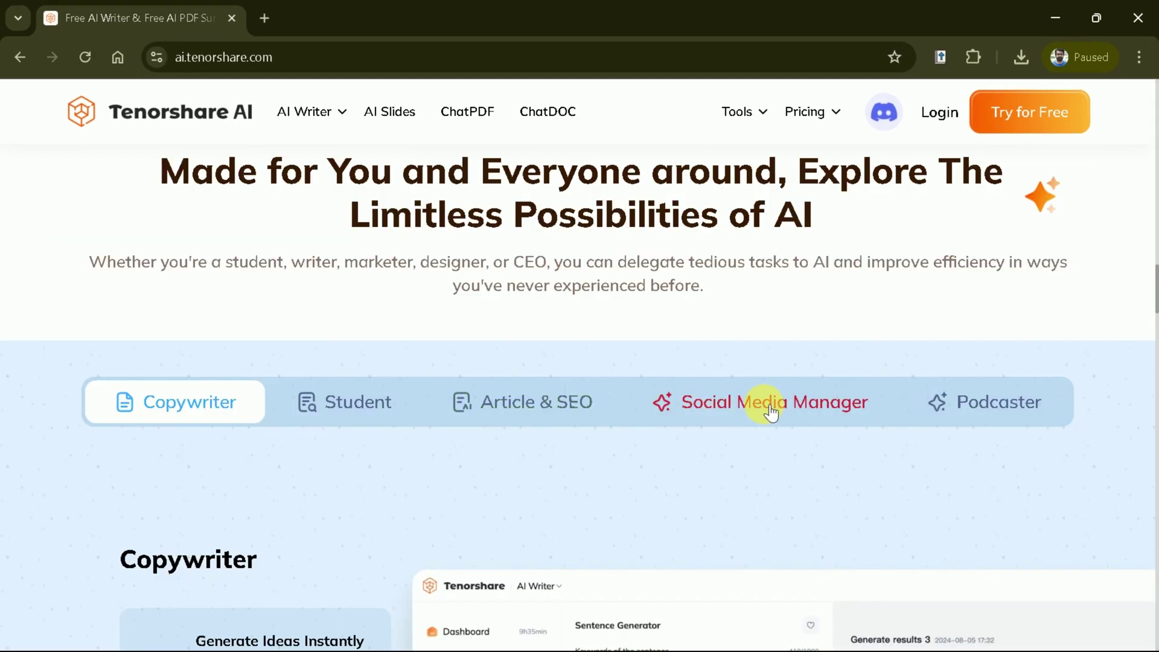
pyautogui.scroll(-12, 767, 406)
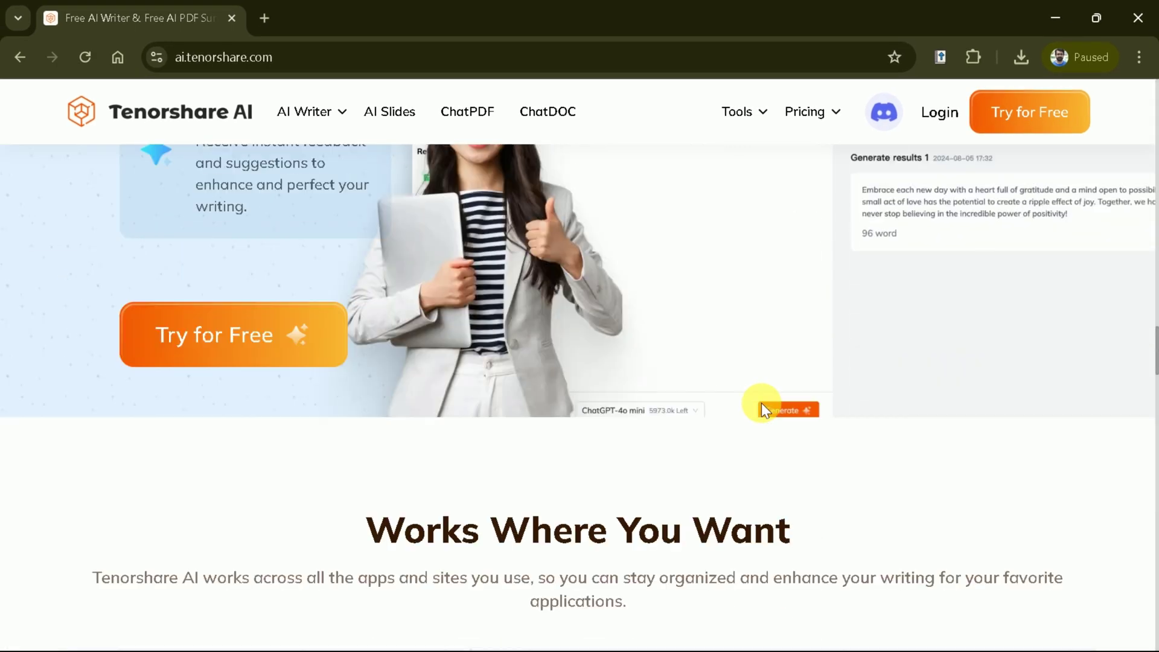
pyautogui.scroll(-6, 762, 403)
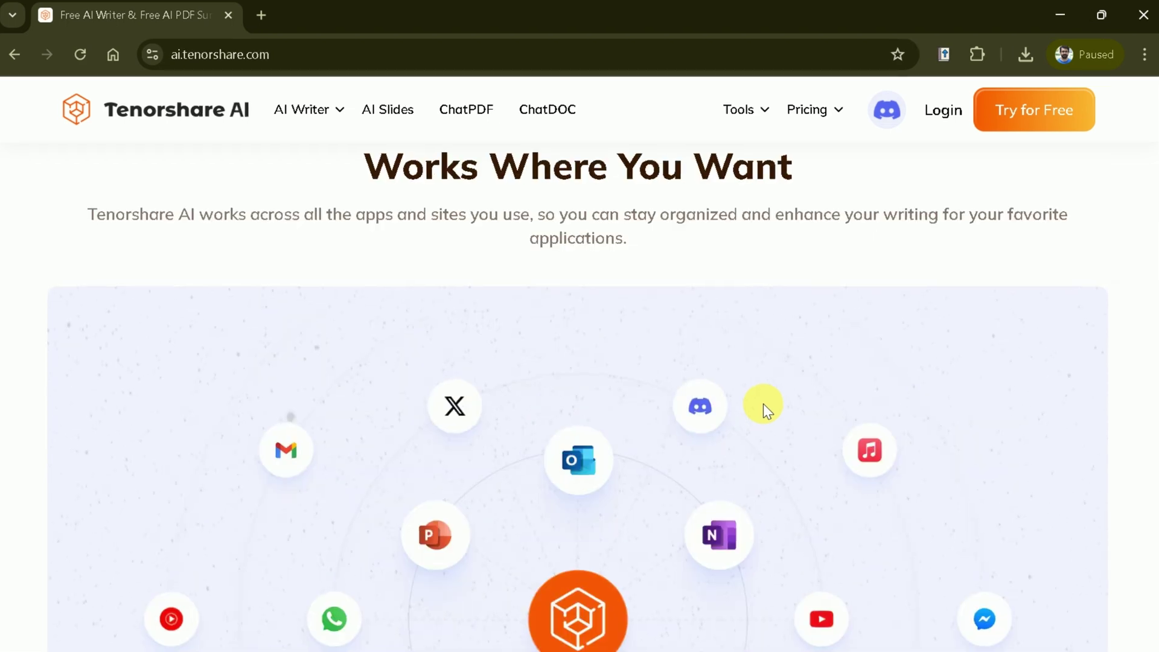
pyautogui.scroll(2, 767, 406)
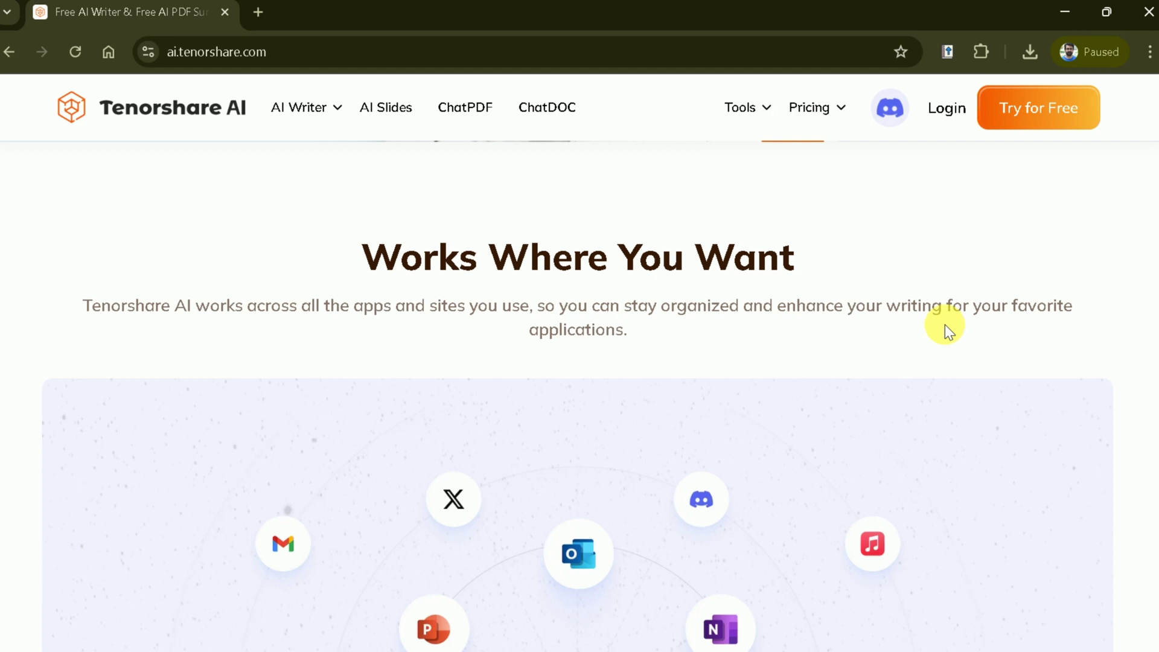
pyautogui.scroll(-4, 943, 326)
pyautogui.scroll(-3, 582, 445)
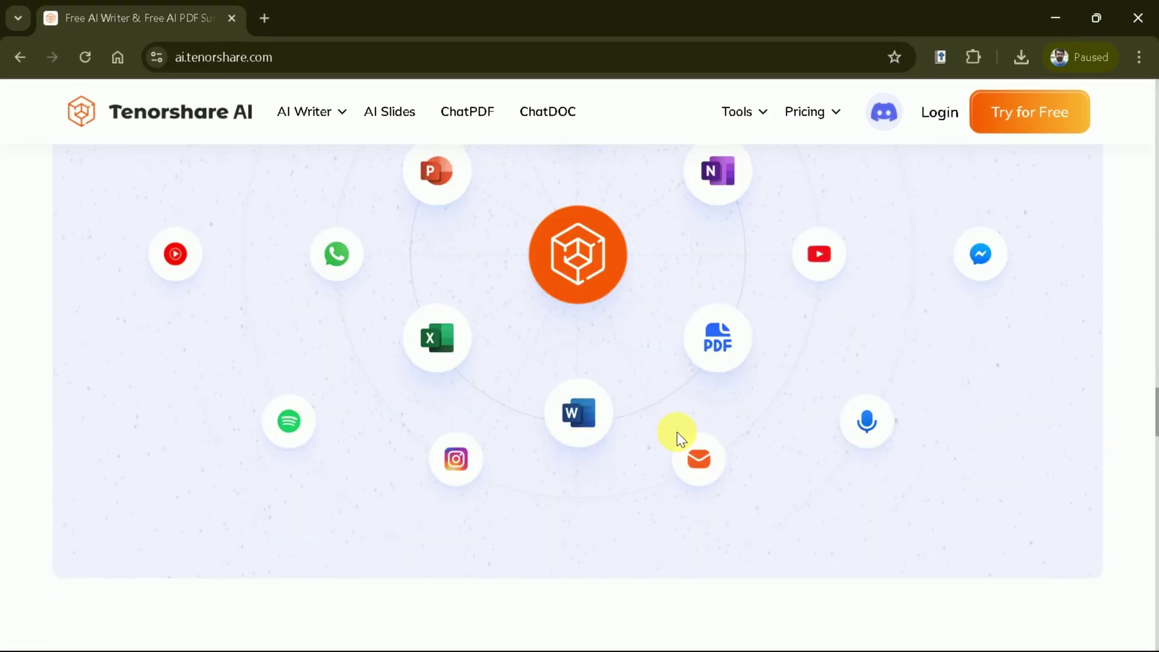
pyautogui.scroll(-6, 729, 448)
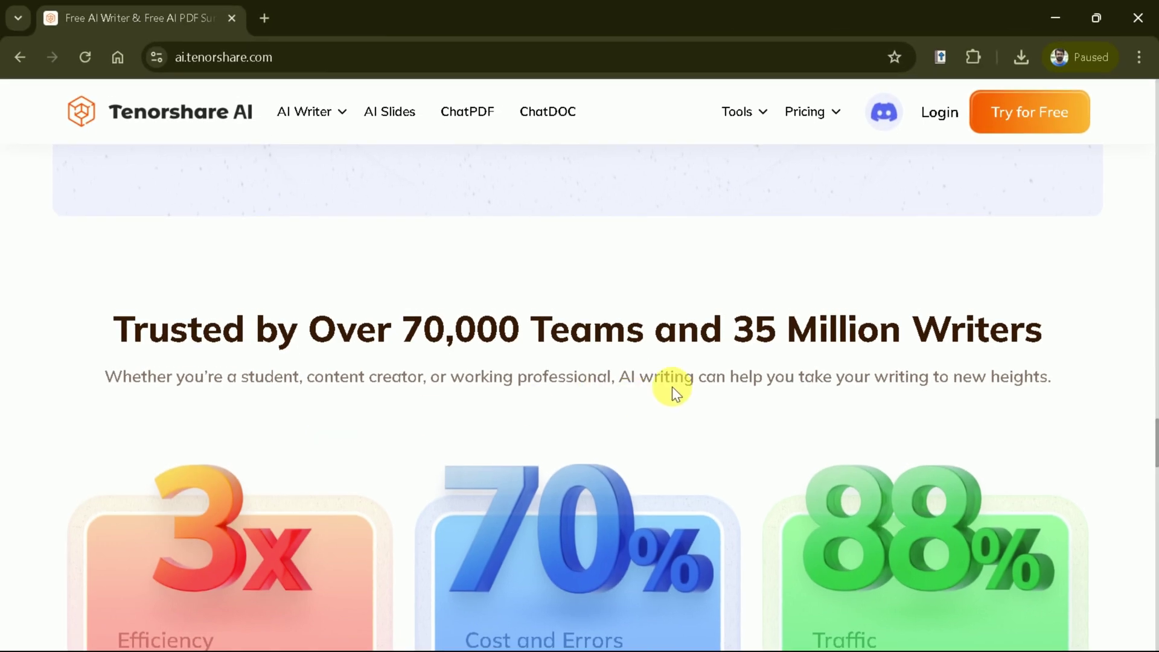
pyautogui.scroll(-2, 694, 394)
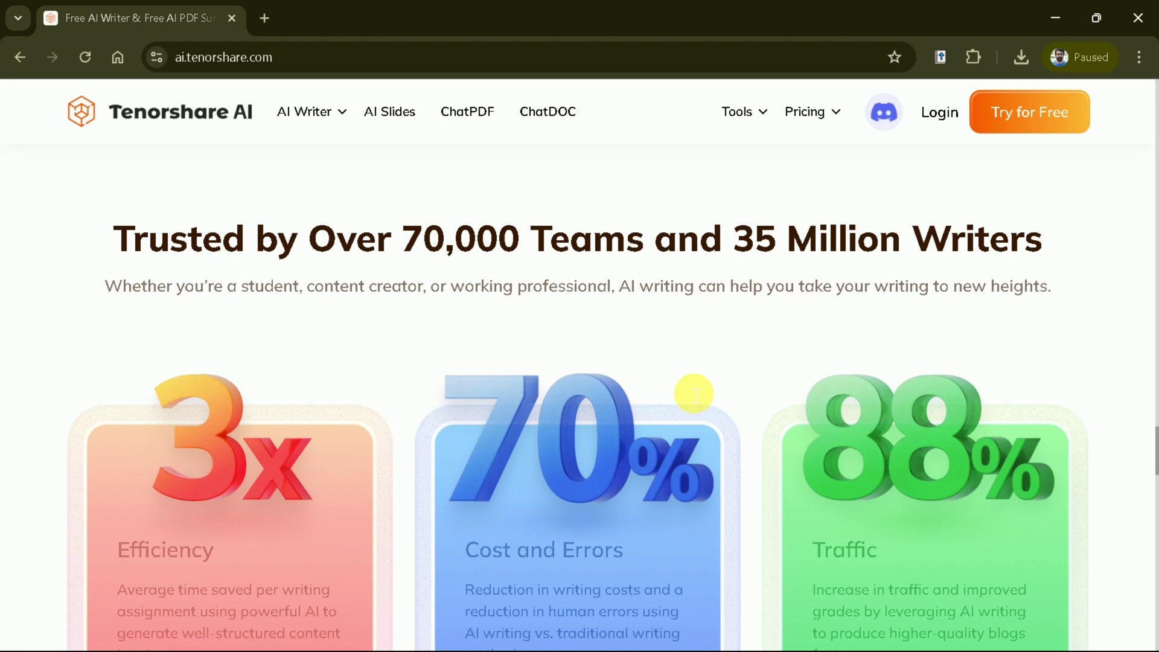
# Log in with the account email and password, then show the AI Writer tools dropdown.
pyautogui.click(942, 112)
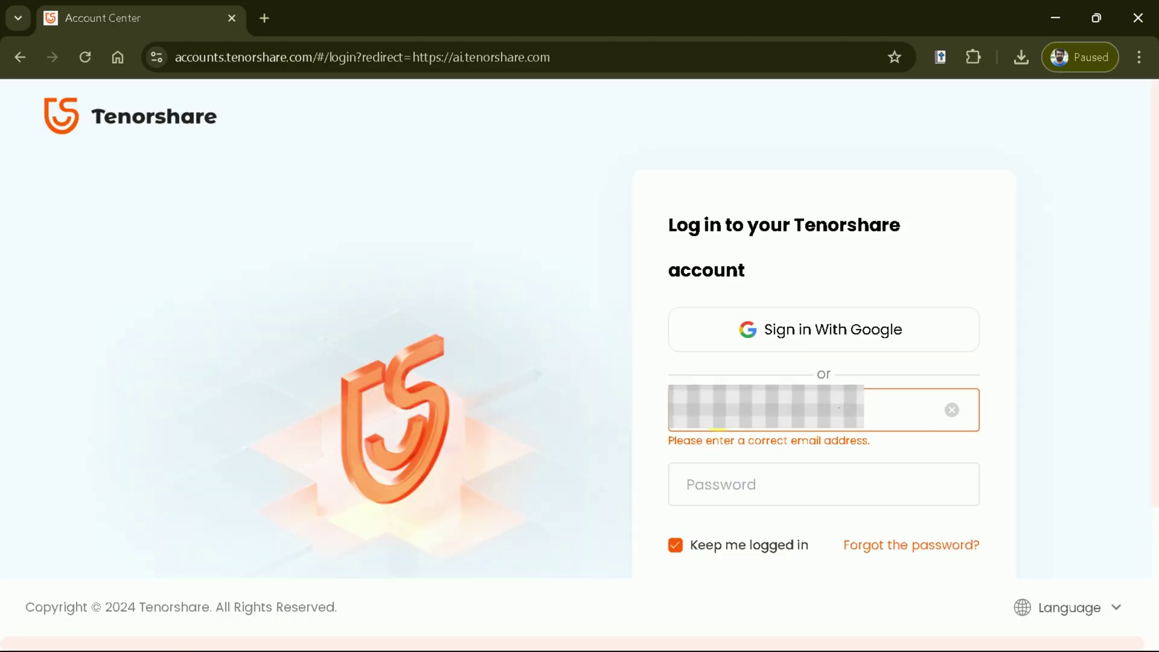
pyautogui.press('Tab')
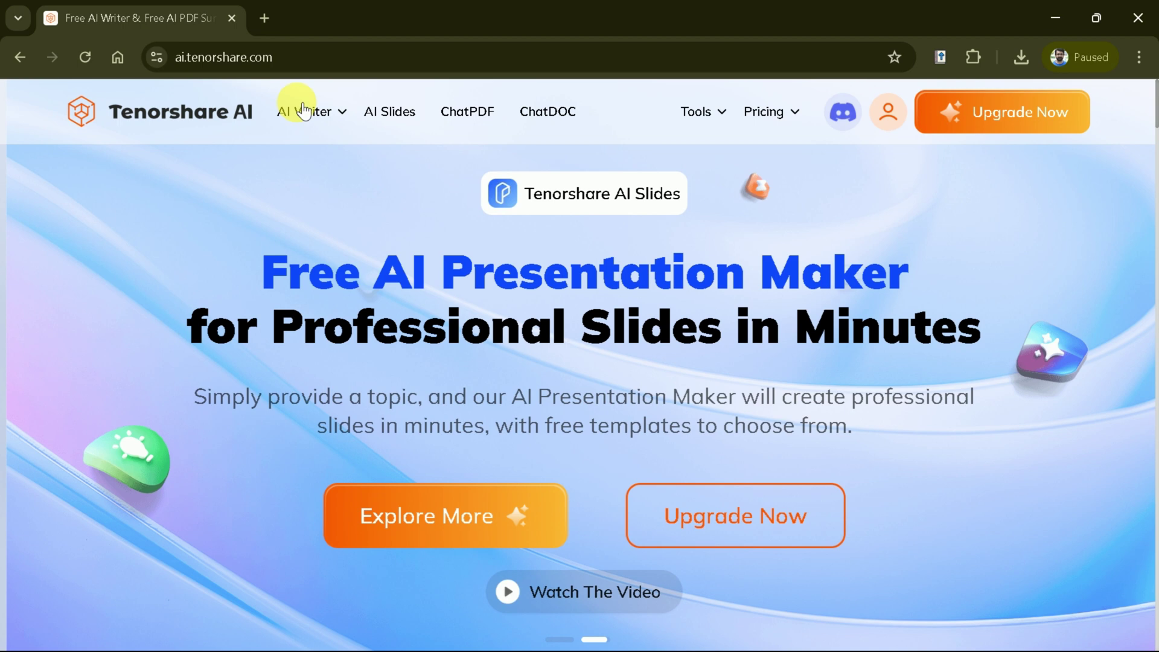
pyautogui.moveTo(309, 123)
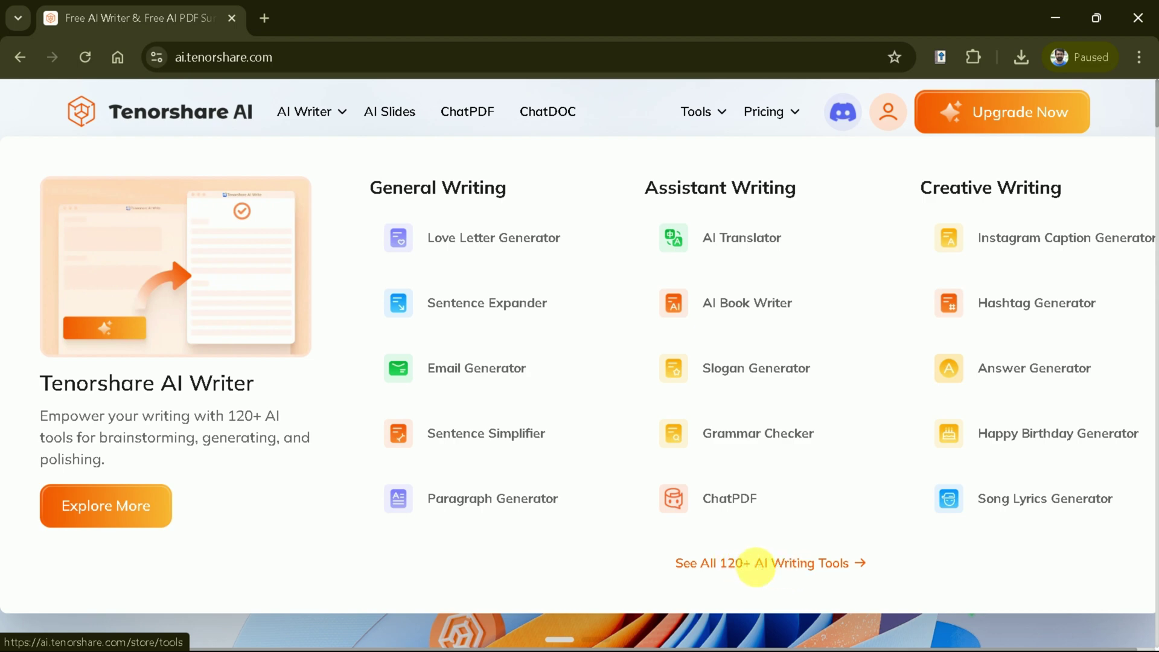
# Open the full 120+ writing tools catalogue and browse the Hot and Article & Blogs categories.
pyautogui.click(756, 563)
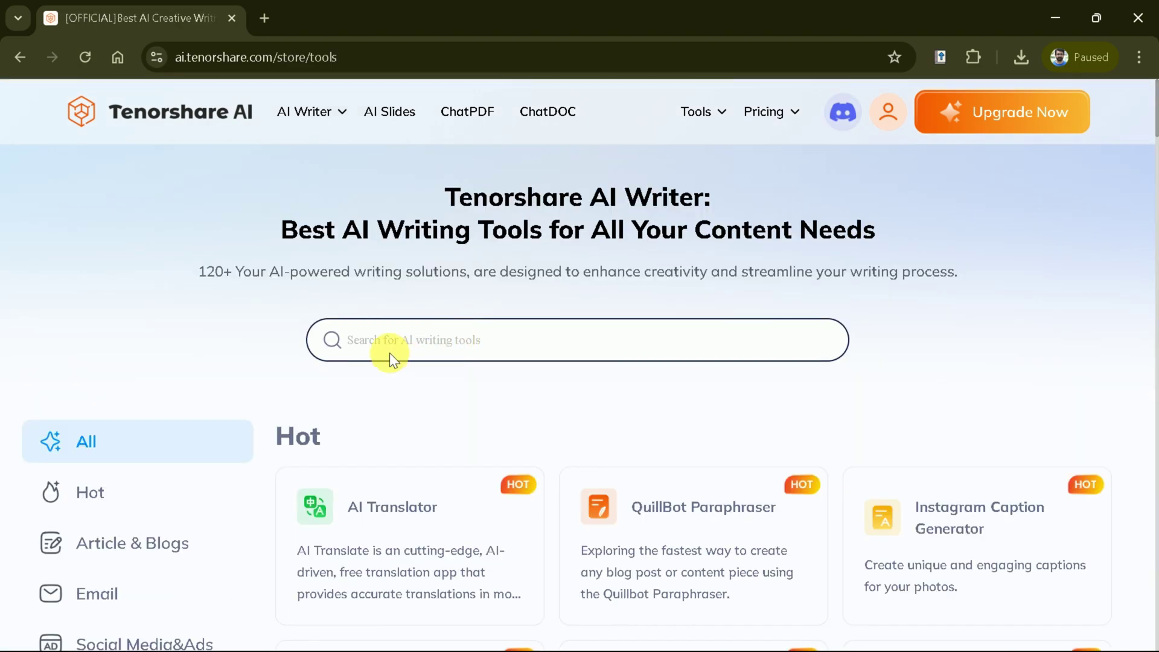
pyautogui.scroll(-3, 1038, 266)
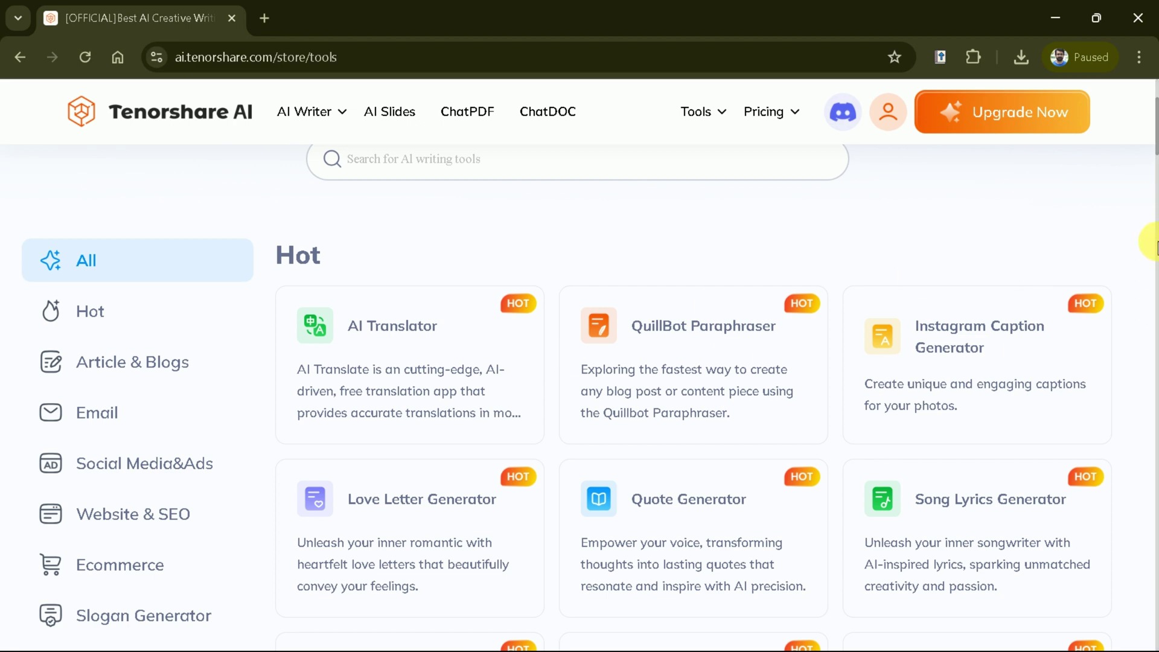
pyautogui.scroll(-1, 1035, 318)
pyautogui.click(91, 221)
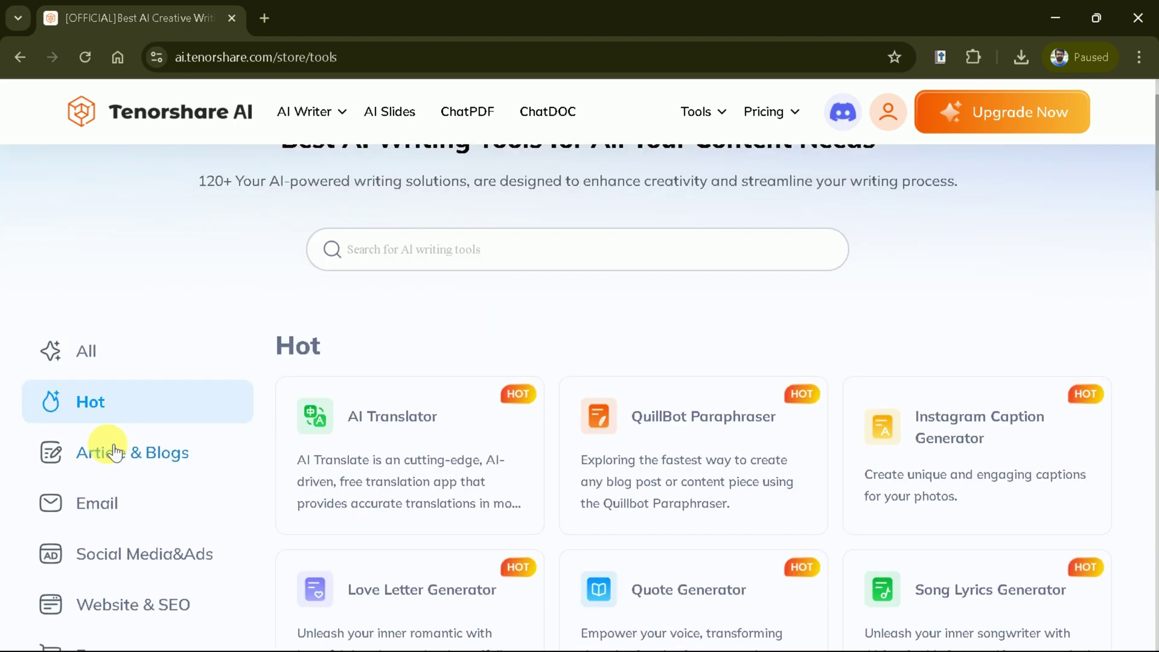
pyautogui.click(110, 450)
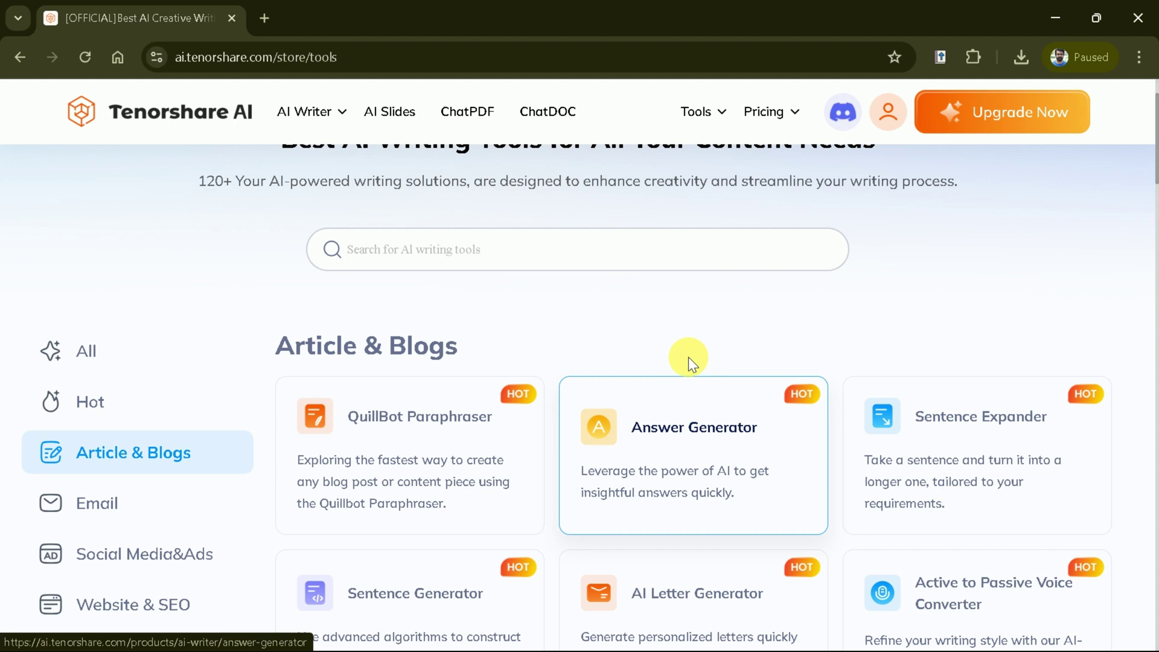
pyautogui.scroll(-1, 689, 357)
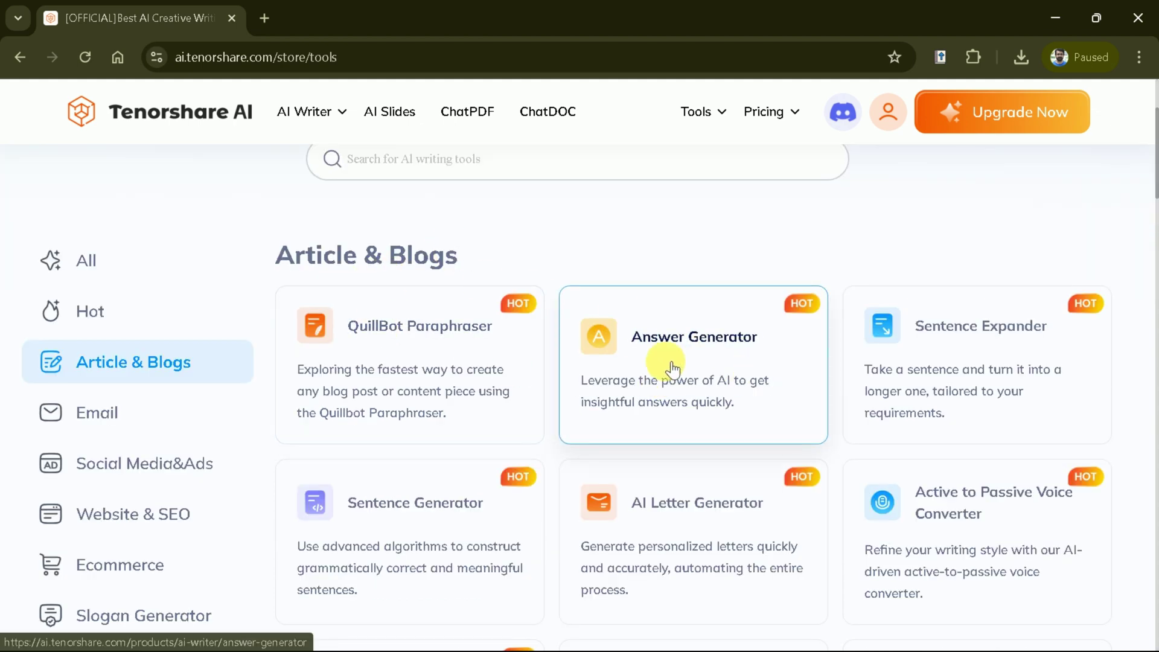
pyautogui.scroll(-1, 837, 393)
pyautogui.scroll(1, 543, 399)
# Browse the Email, Social Media&Ads and Website & SEO tool categories.
pyautogui.click(97, 411)
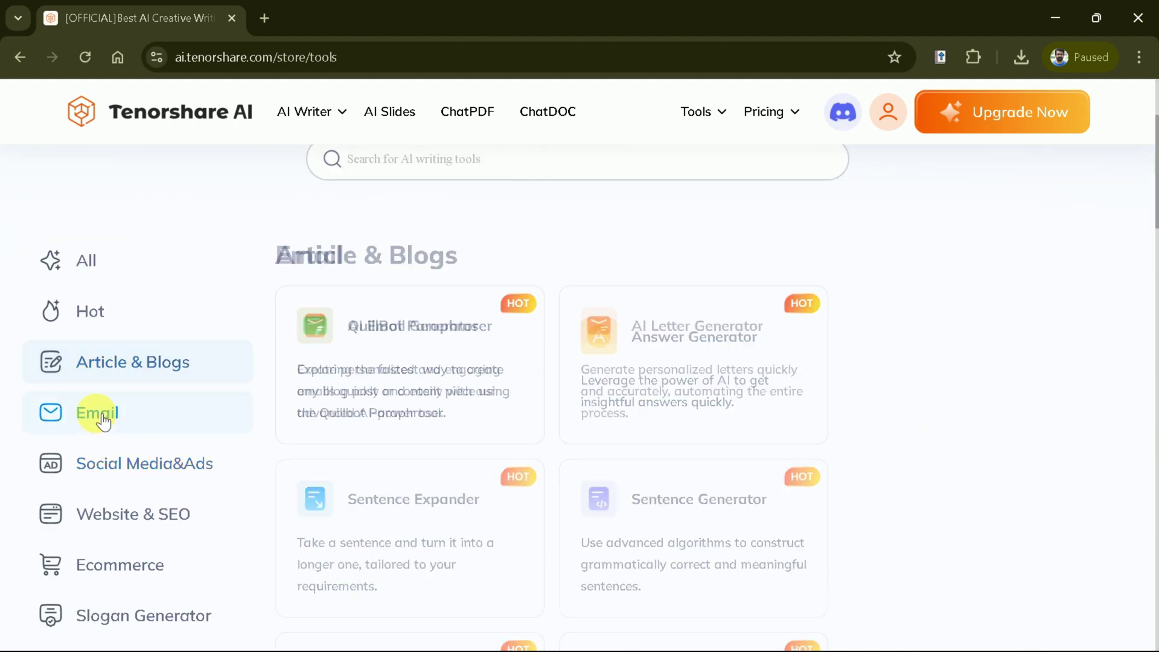
pyautogui.click(142, 463)
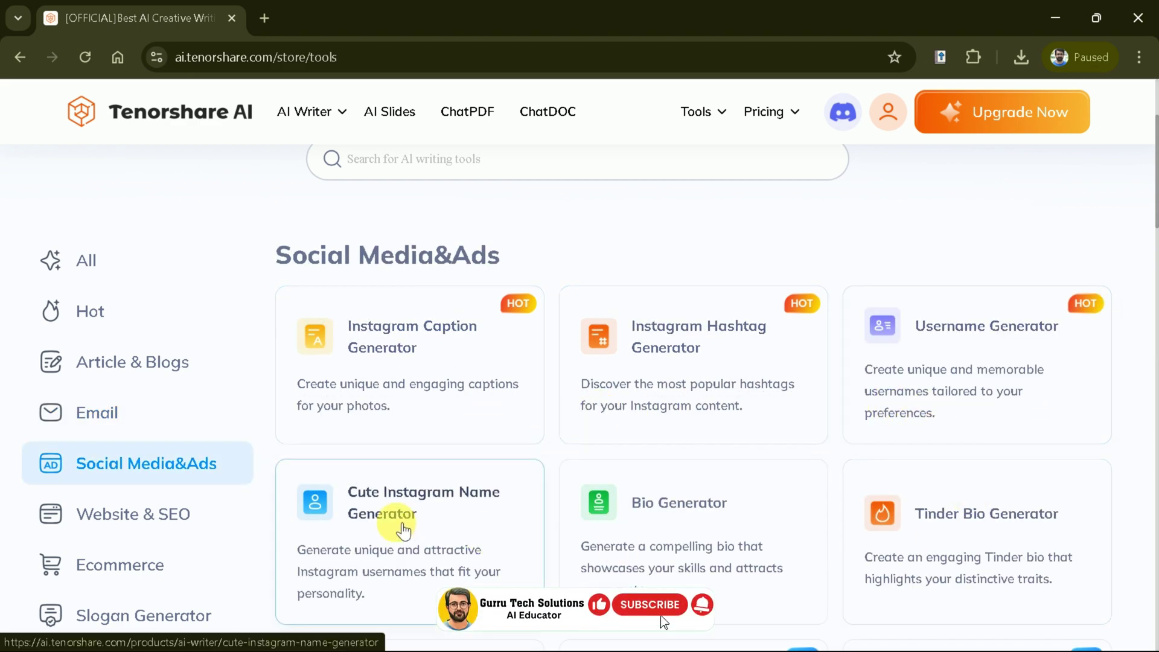
pyautogui.scroll(-3, 906, 519)
pyautogui.scroll(-1, 903, 528)
pyautogui.scroll(5, 903, 528)
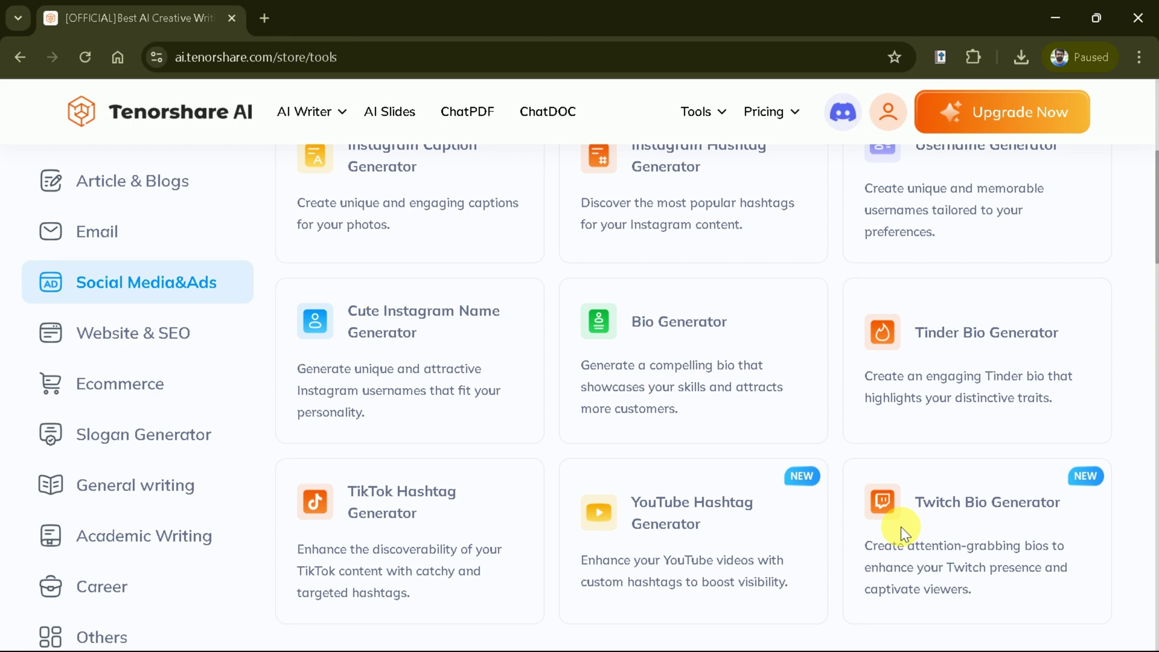
pyautogui.scroll(-1, 335, 501)
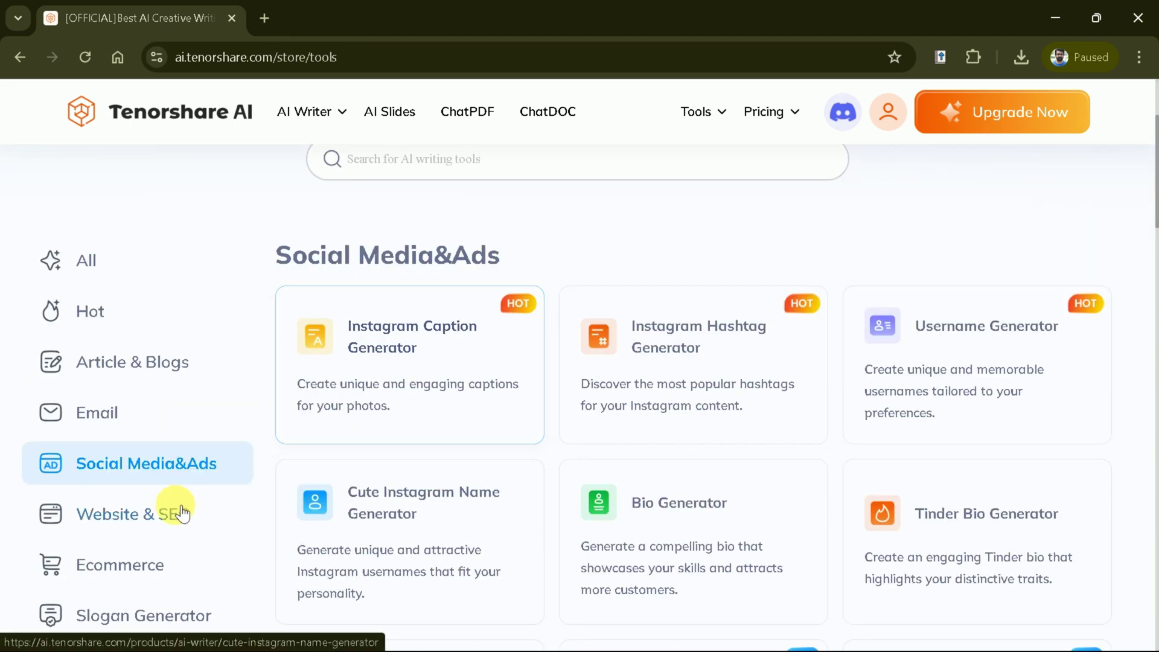
pyautogui.click(135, 516)
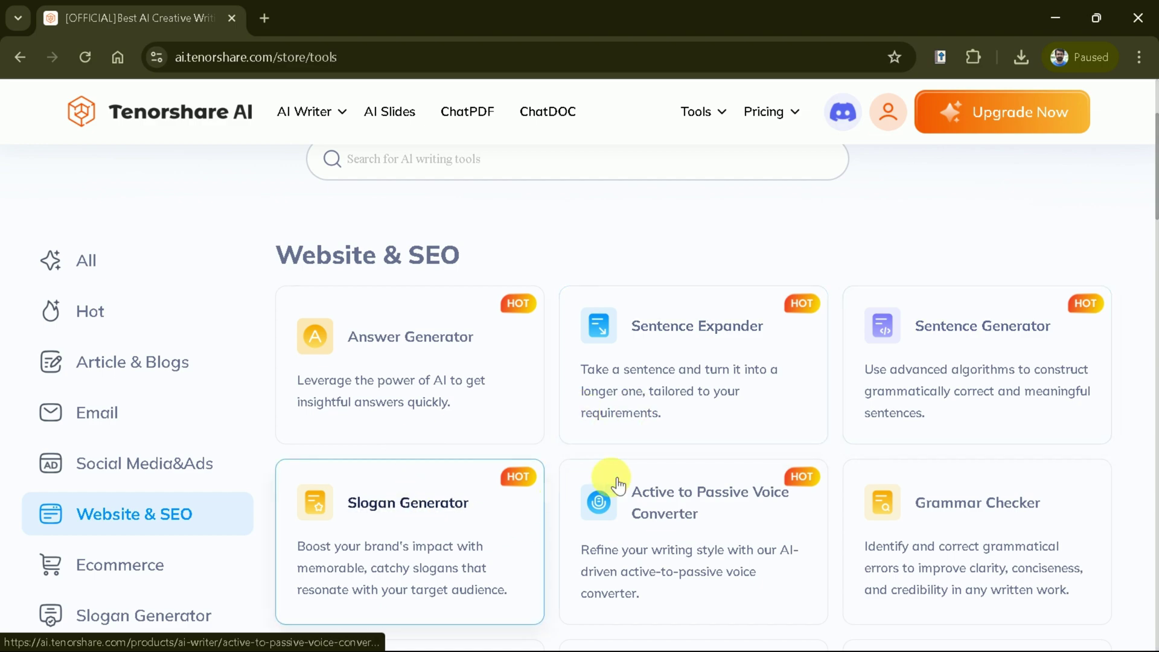
pyautogui.scroll(-3, 611, 480)
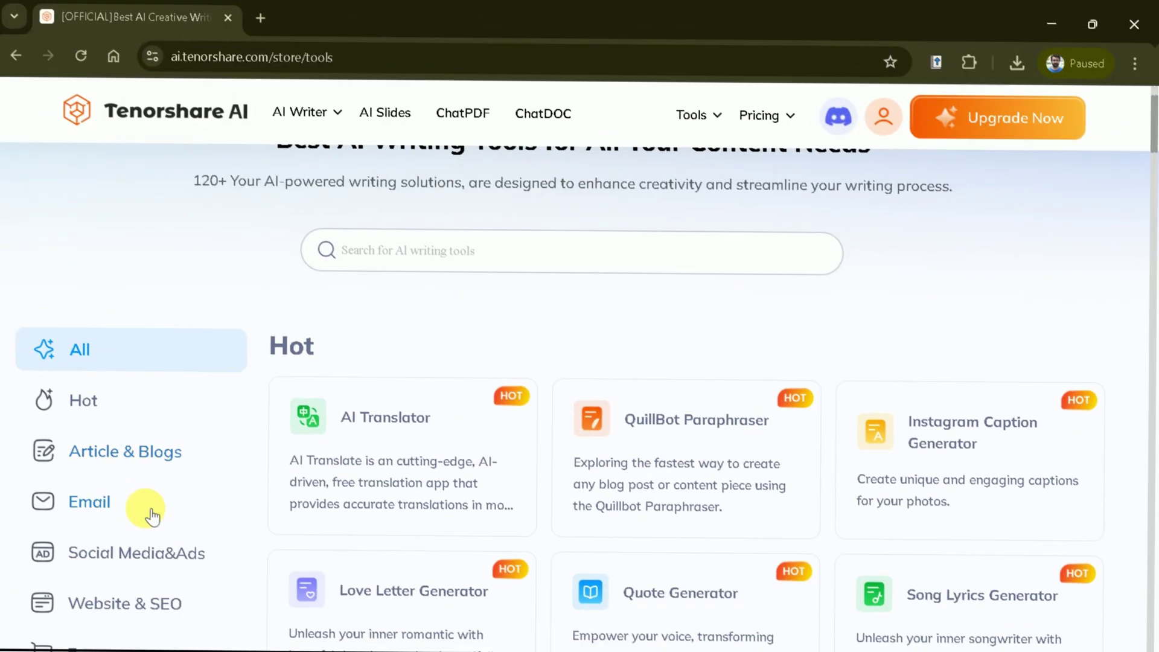
# Return to Social Media&Ads and open the Instagram Caption Generator.
pyautogui.click(143, 562)
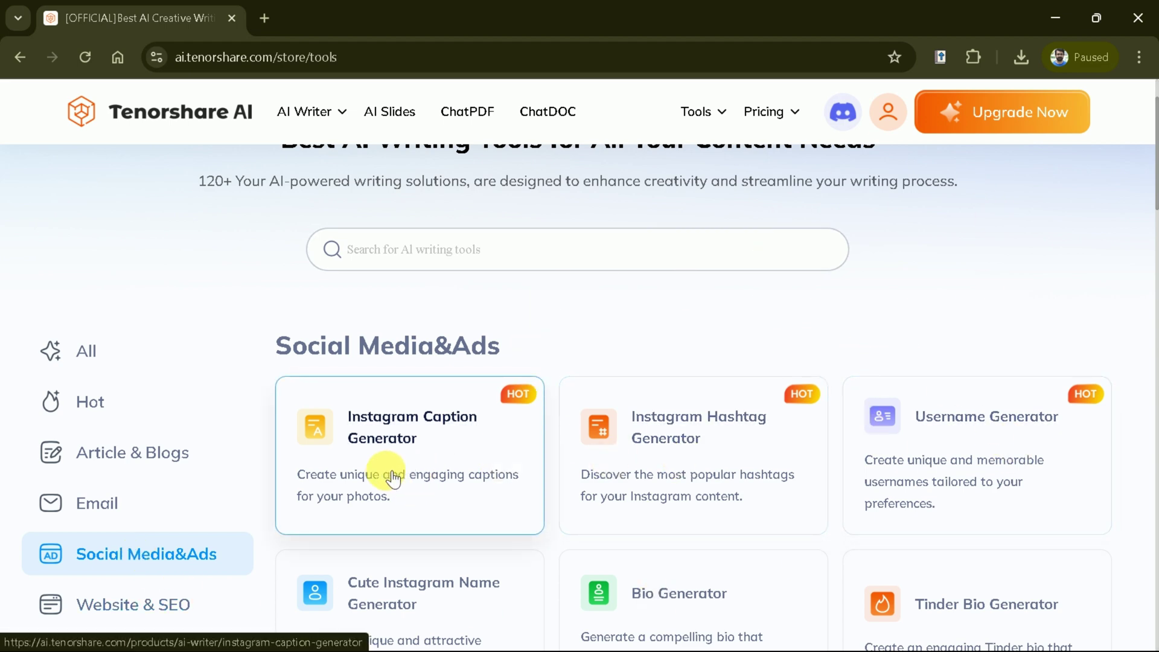
pyautogui.scroll(-3, 722, 453)
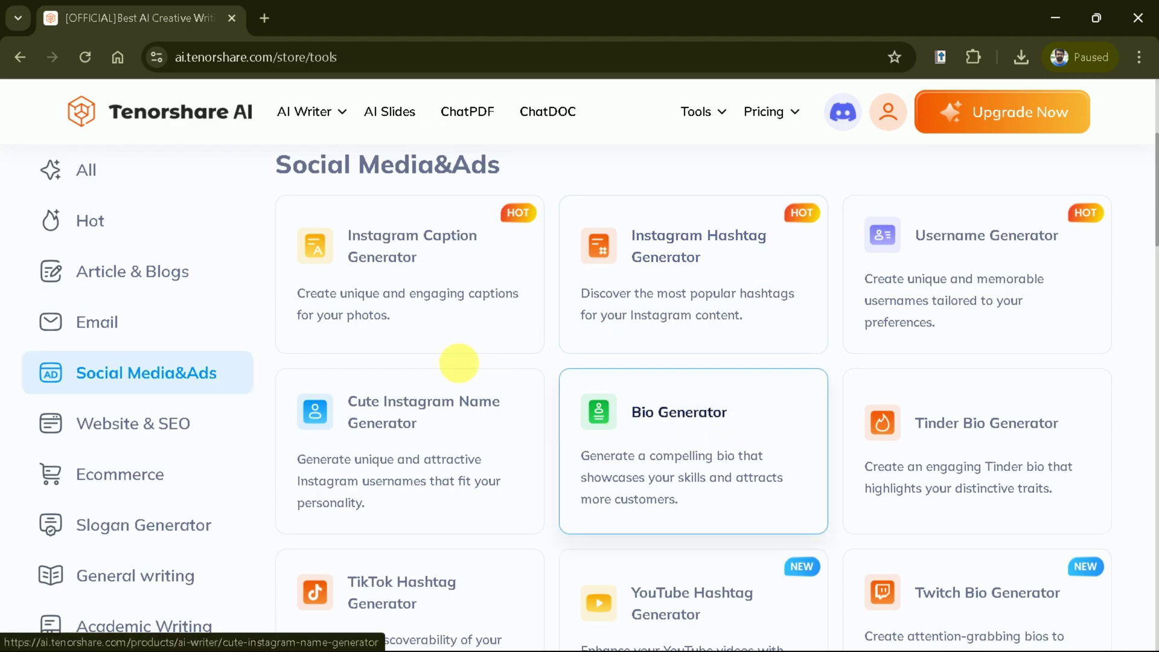
pyautogui.scroll(-3, 514, 524)
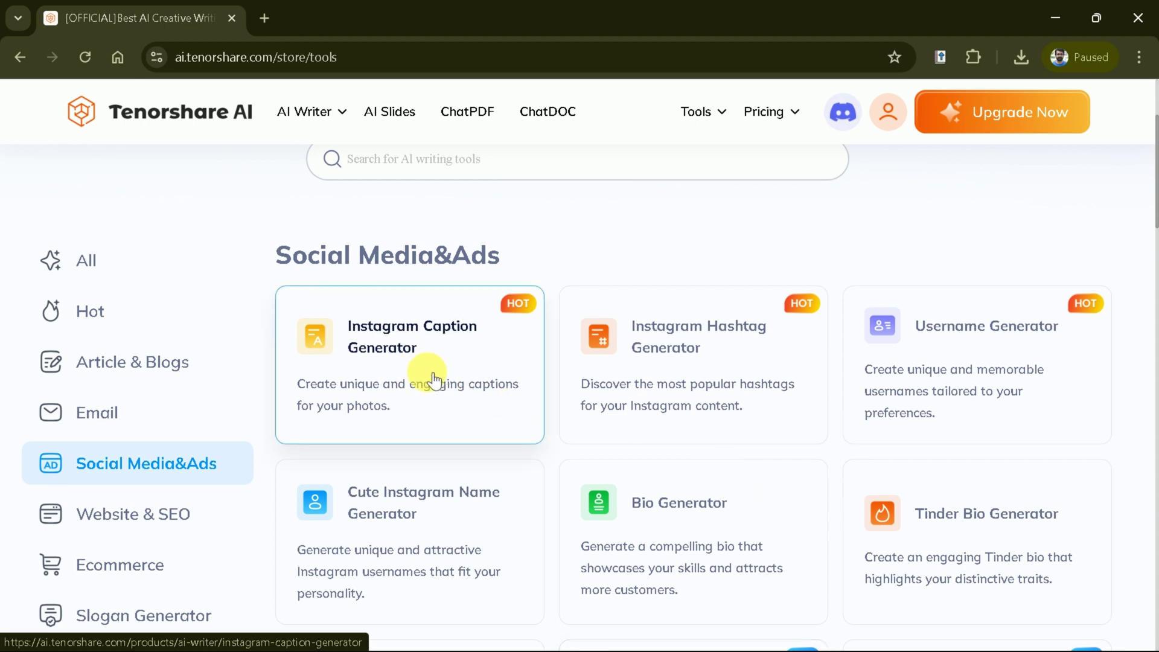
pyautogui.click(394, 377)
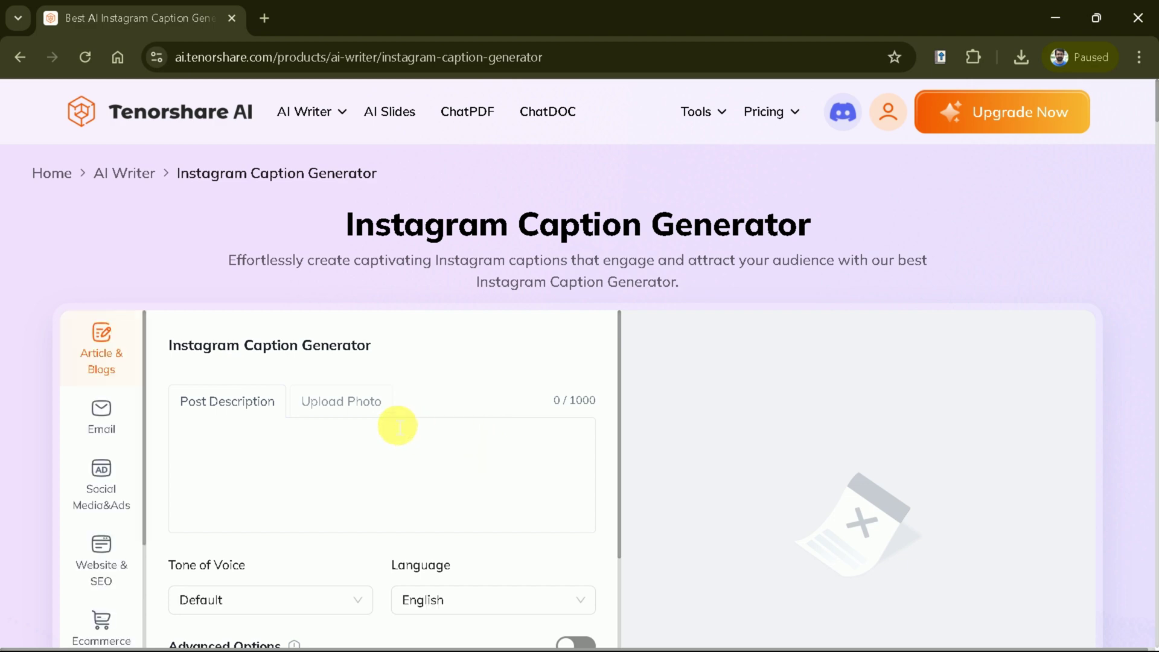
# Keep the text-description mode and paste the 277-character post description into the caption form.
pyautogui.click(372, 405)
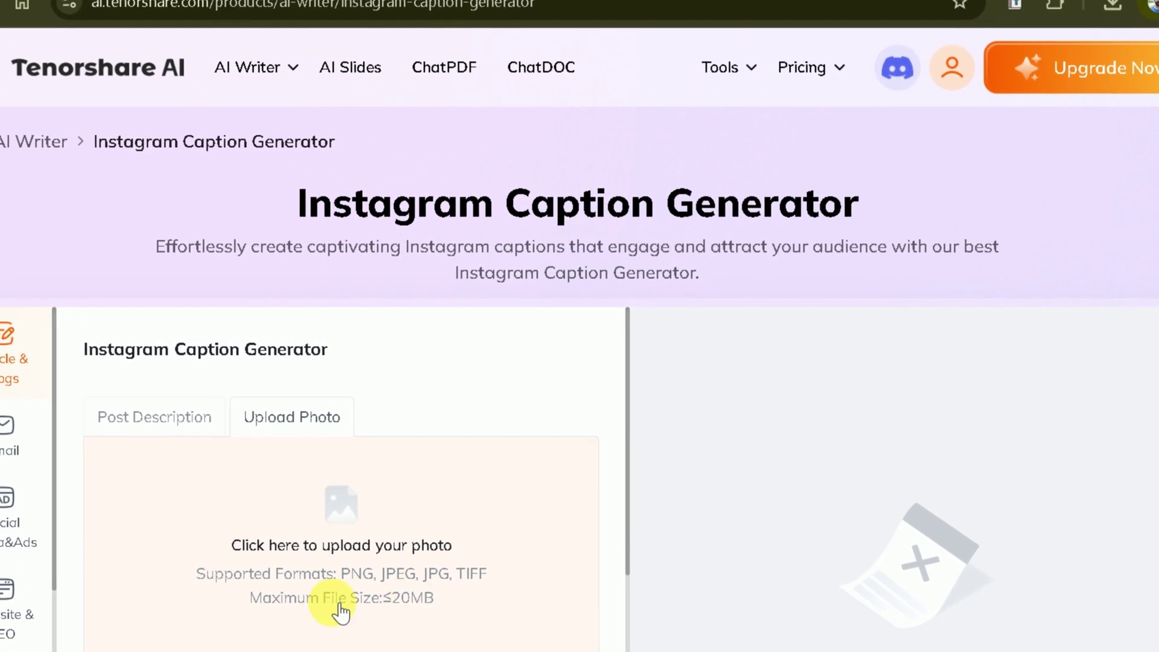
pyautogui.scroll(-2, 326, 604)
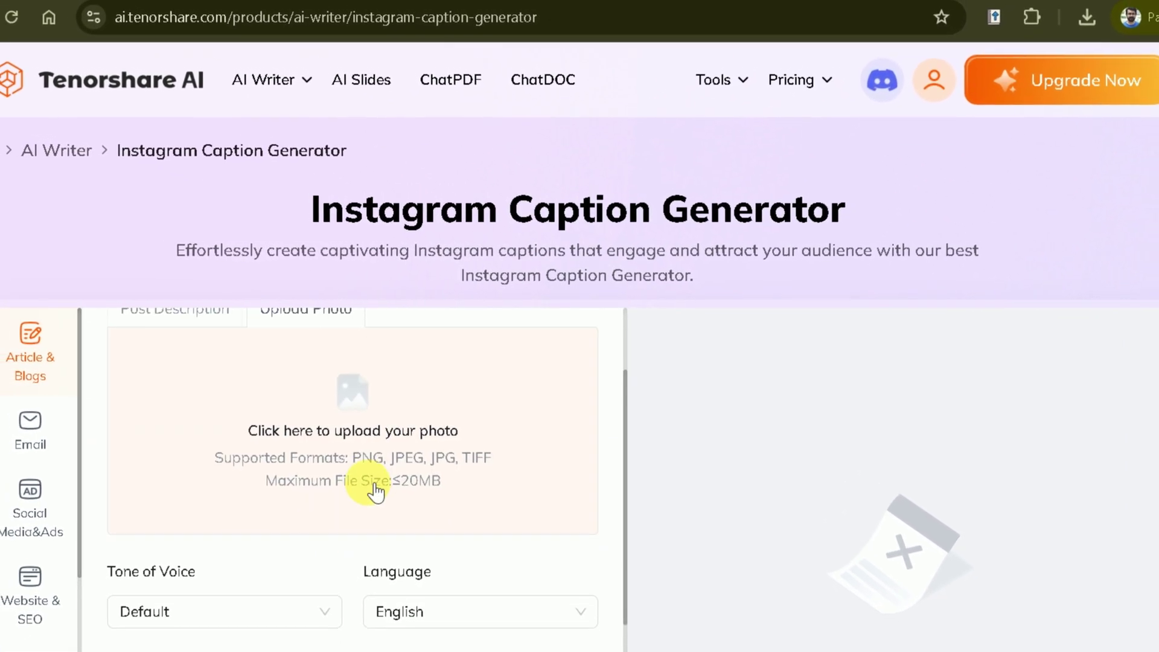
pyautogui.scroll(-2, 404, 571)
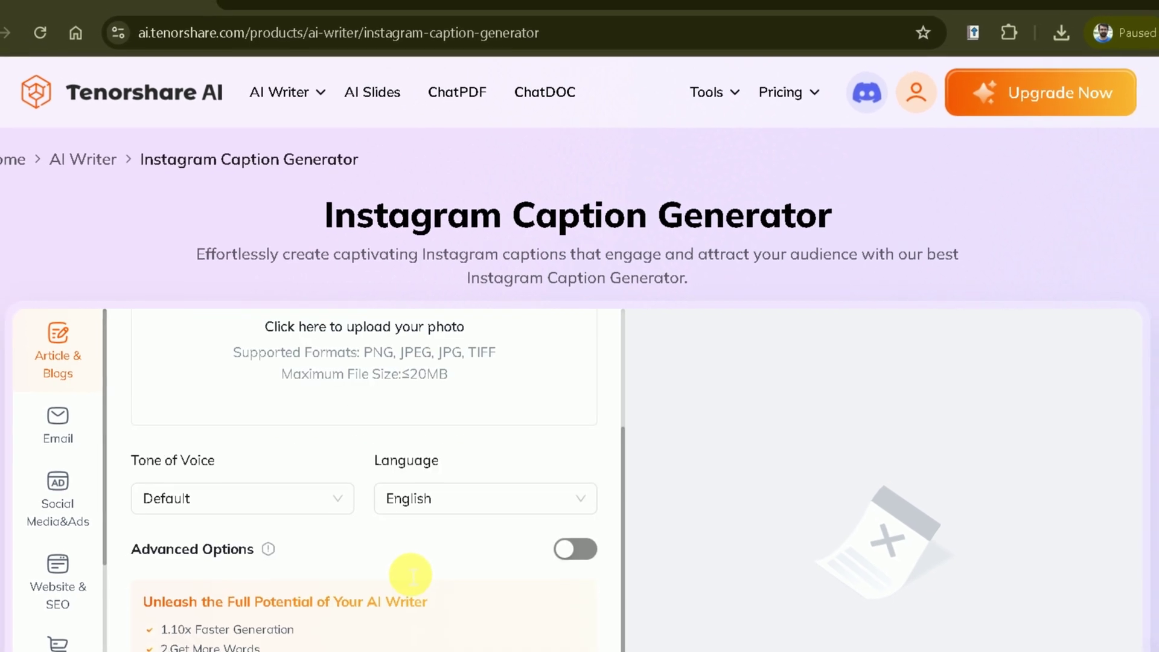
pyautogui.scroll(3, 370, 520)
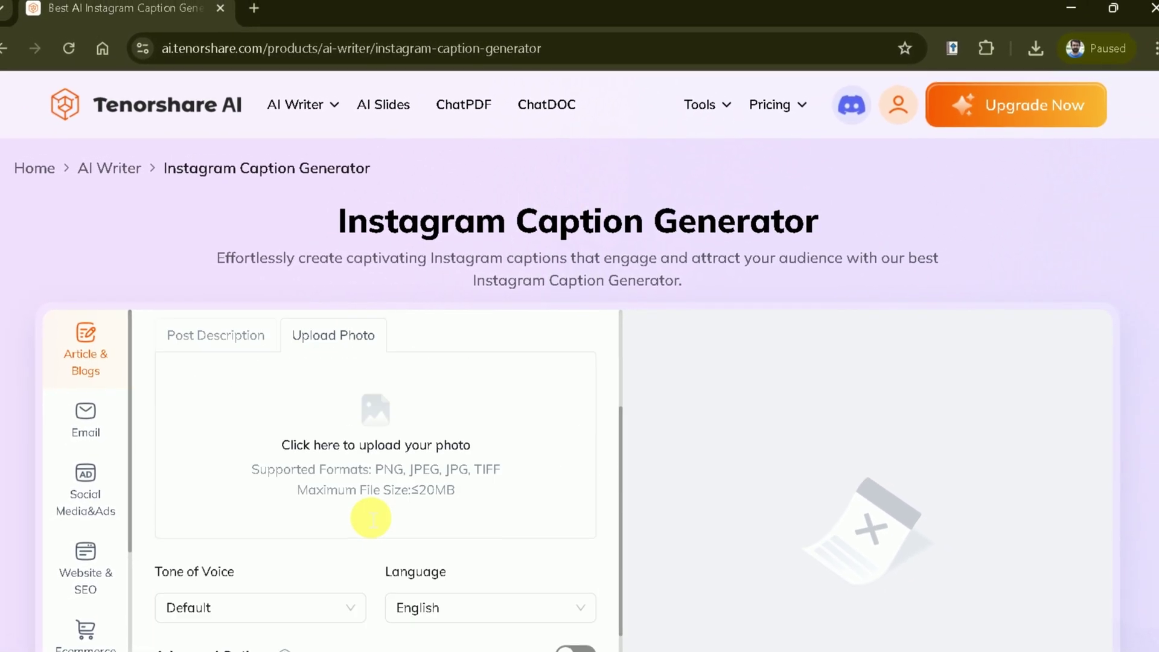
pyautogui.click(216, 335)
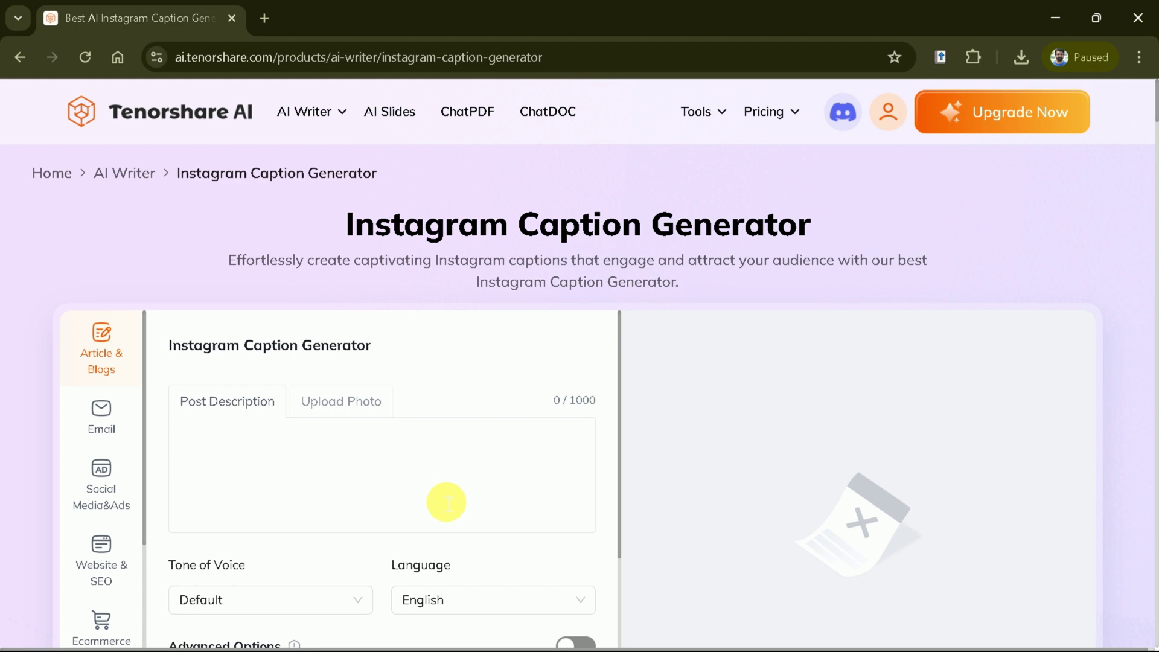
pyautogui.scroll(-2, 447, 502)
pyautogui.scroll(2, 447, 506)
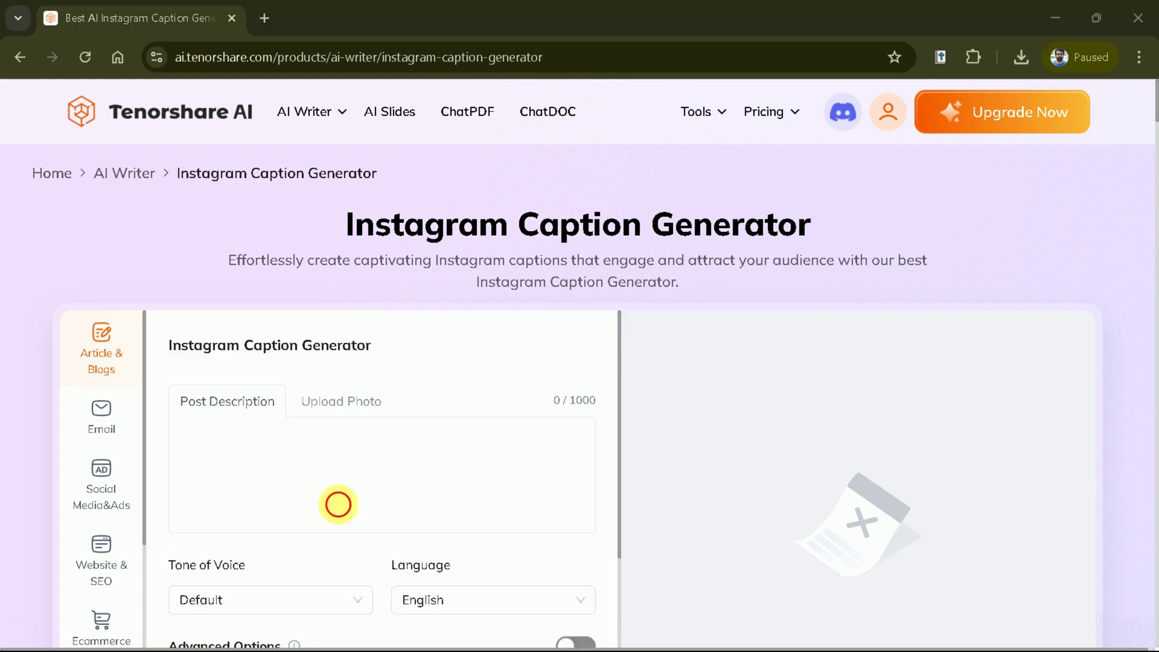
pyautogui.write("From a dream to a thriving reality!  In just a few short months, I've transformed my passion into a $6 million success story. Grateful for the journey, the challenges, and the victories that have come along the way. Here's to embracing every opportunity and pushing boundaries!")
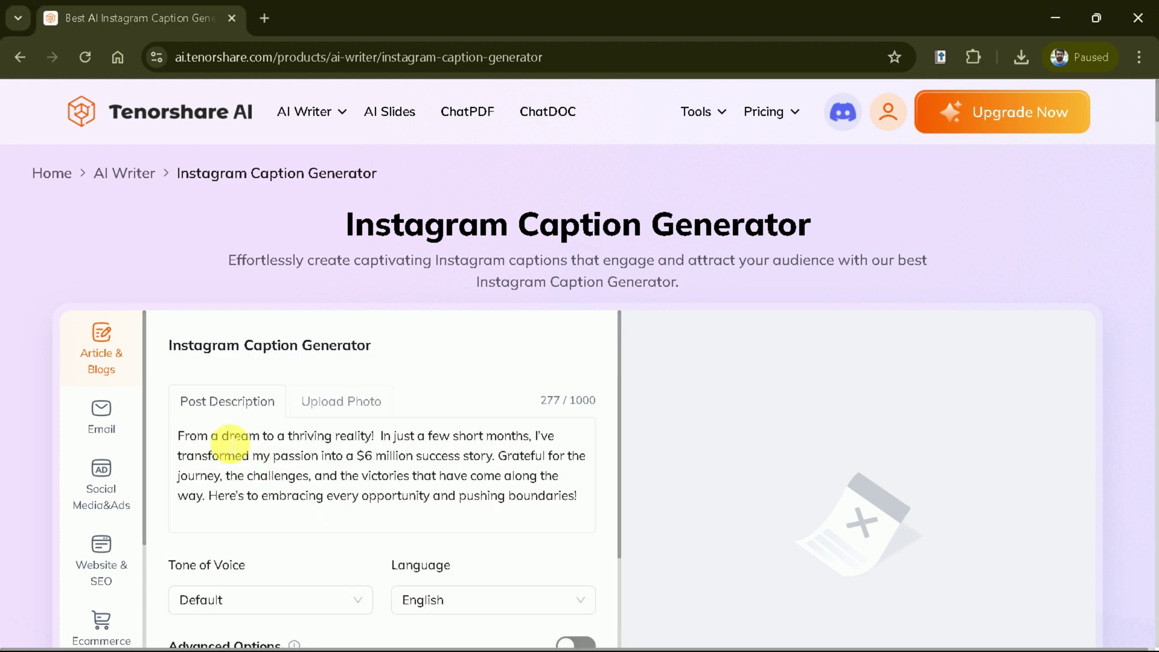
pyautogui.moveTo(349, 456); pyautogui.dragTo(507, 455)
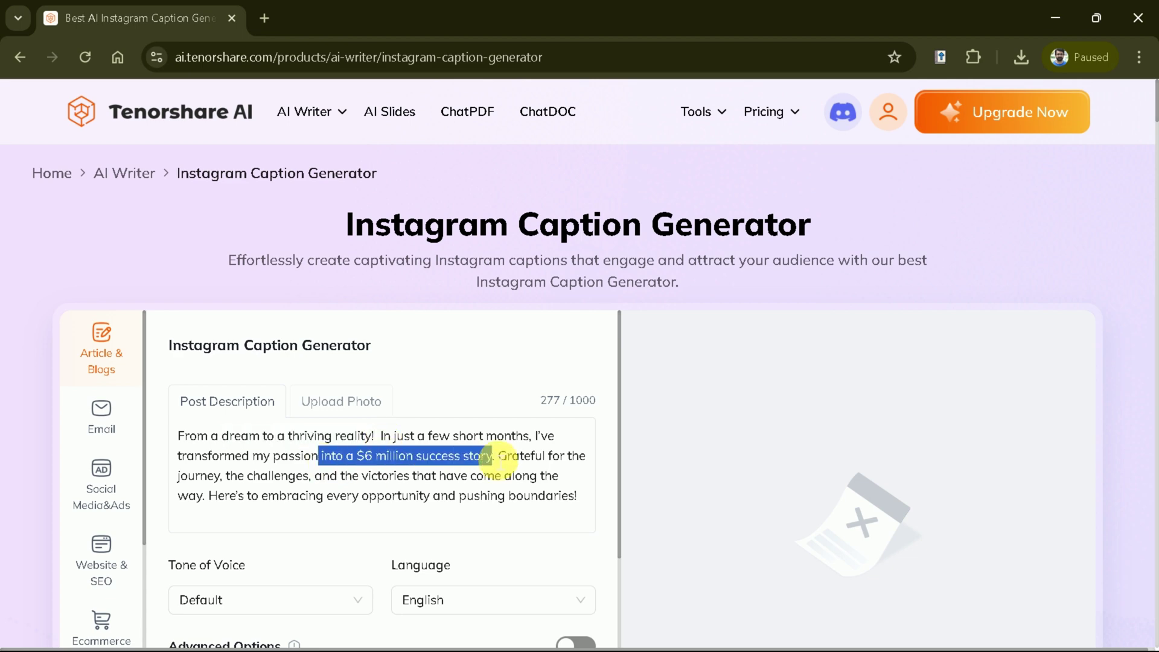
pyautogui.click(497, 458)
# Set the caption's tone of voice to Professional.
pyautogui.scroll(-2, 497, 457)
pyautogui.click(365, 513)
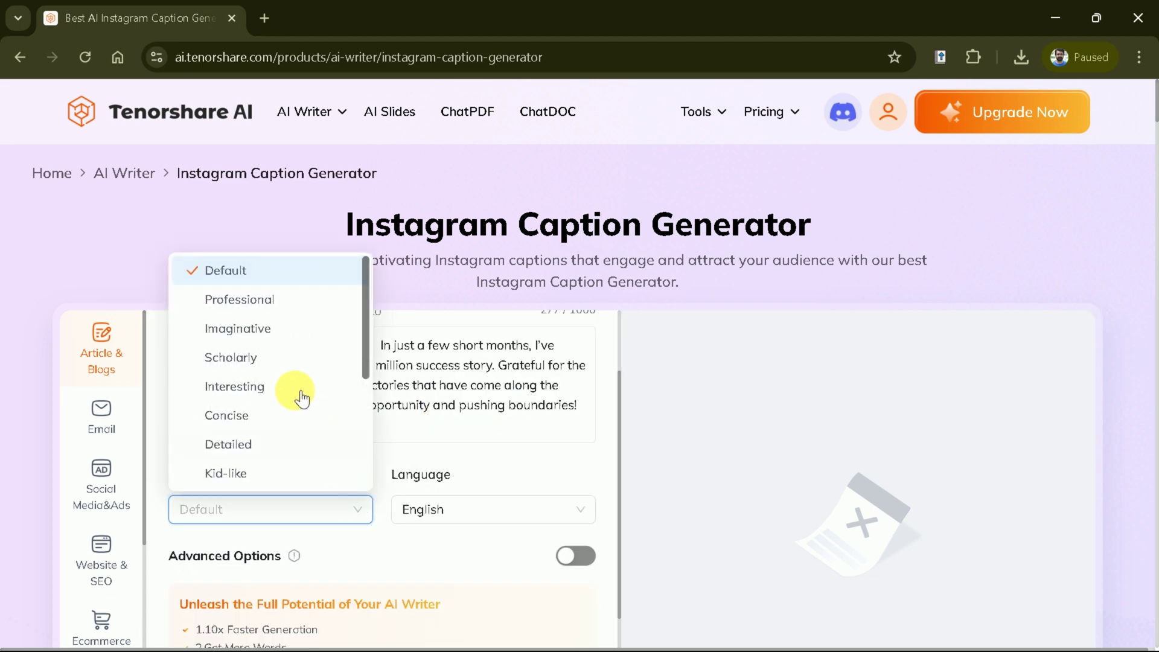
pyautogui.scroll(-3, 299, 396)
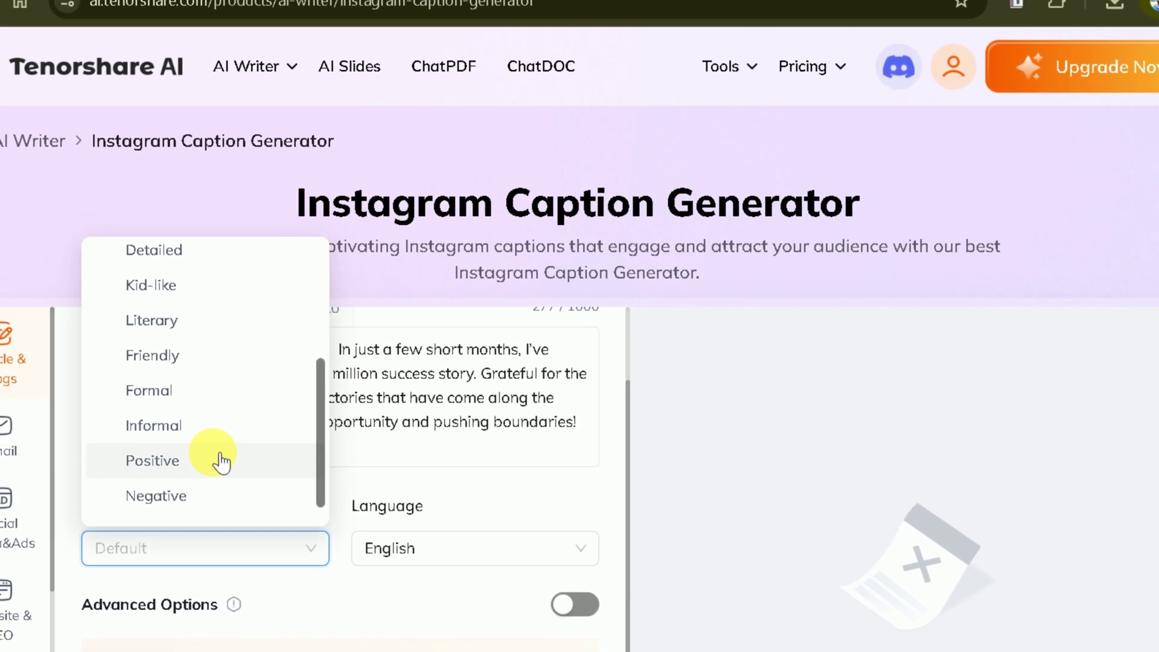
pyautogui.scroll(3, 221, 462)
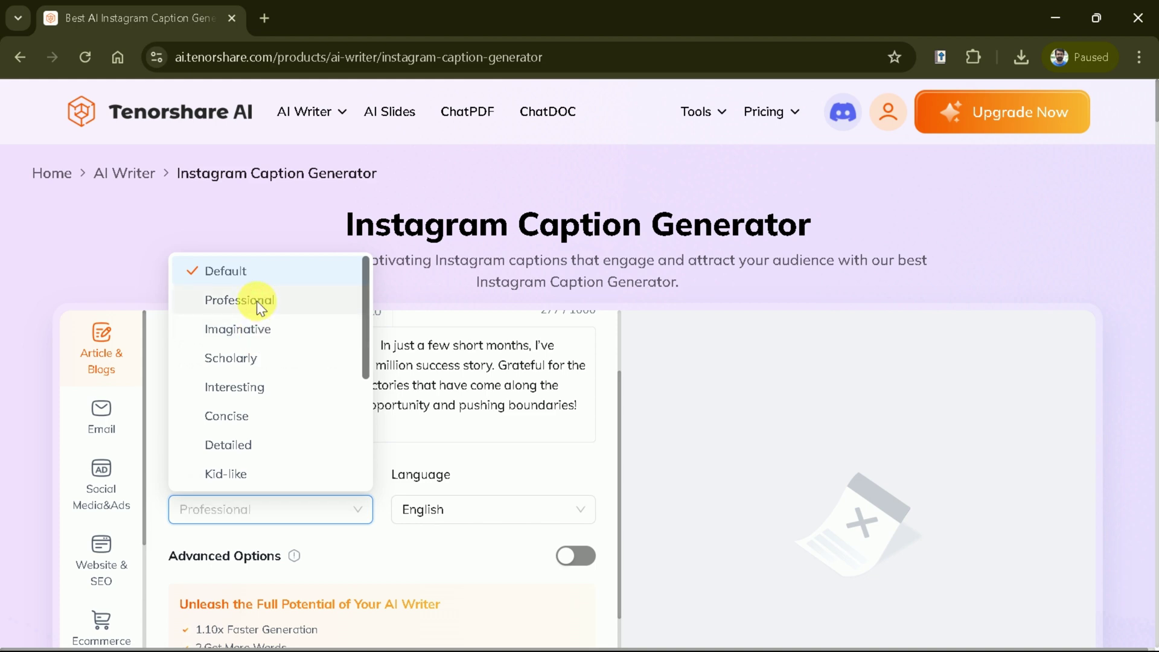
pyautogui.click(259, 305)
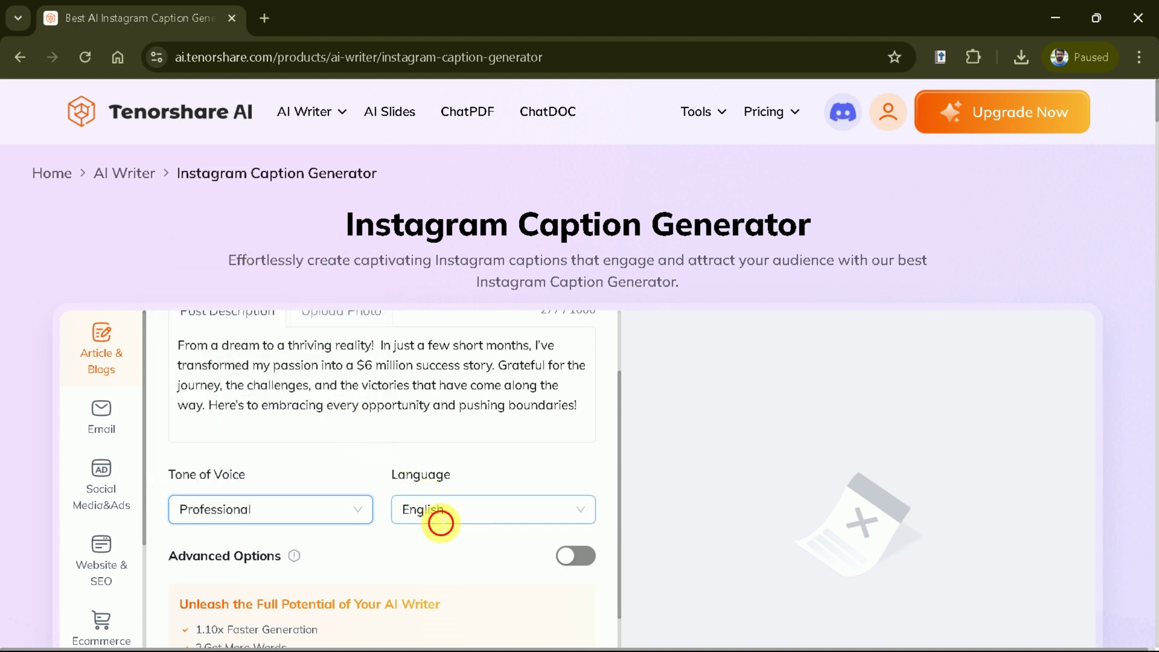
# Keep English as the output language and ChatGPT-4o mini as the AI model.
pyautogui.click(441, 523)
pyautogui.scroll(-2, 510, 352)
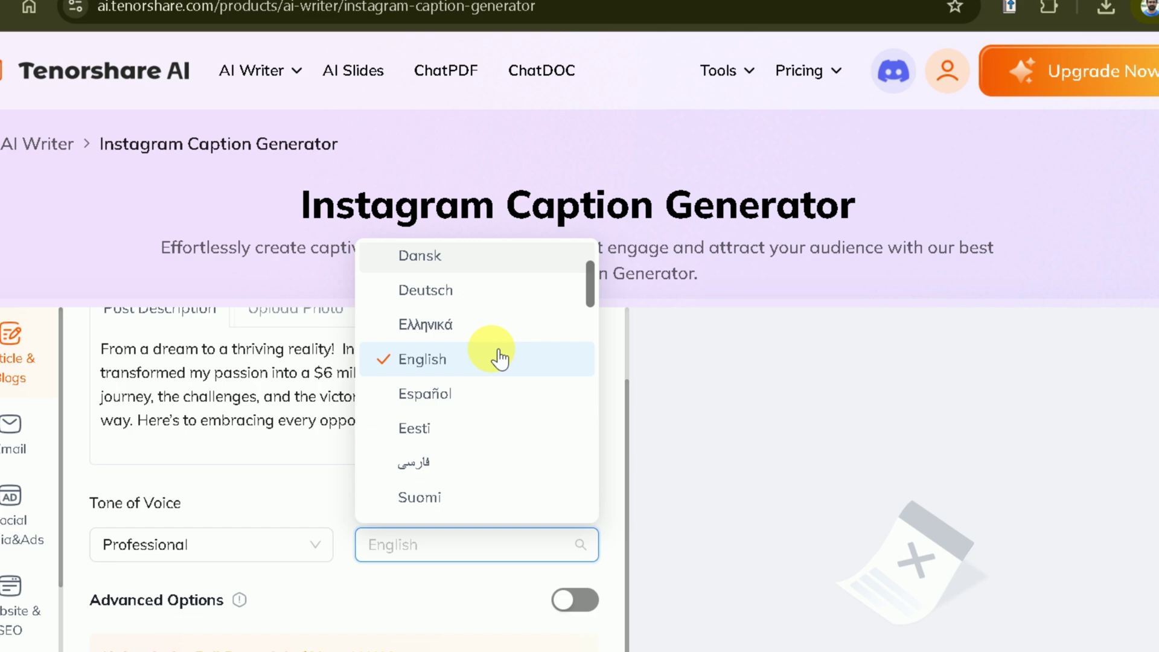
pyautogui.scroll(-9, 500, 359)
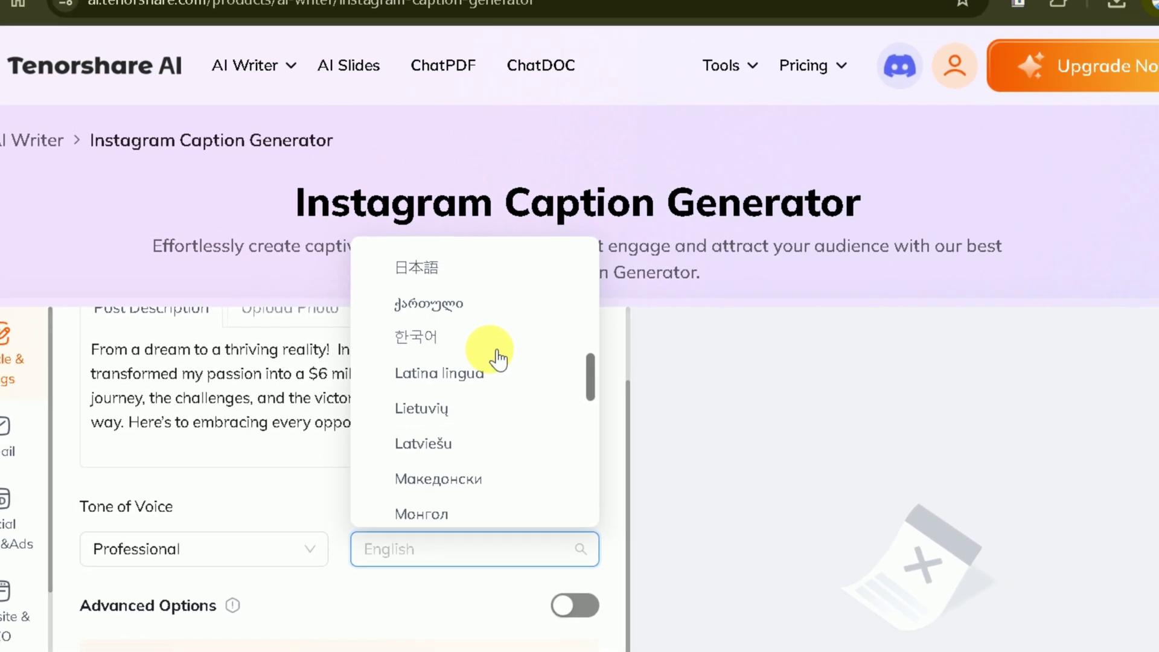
pyautogui.scroll(10, 499, 360)
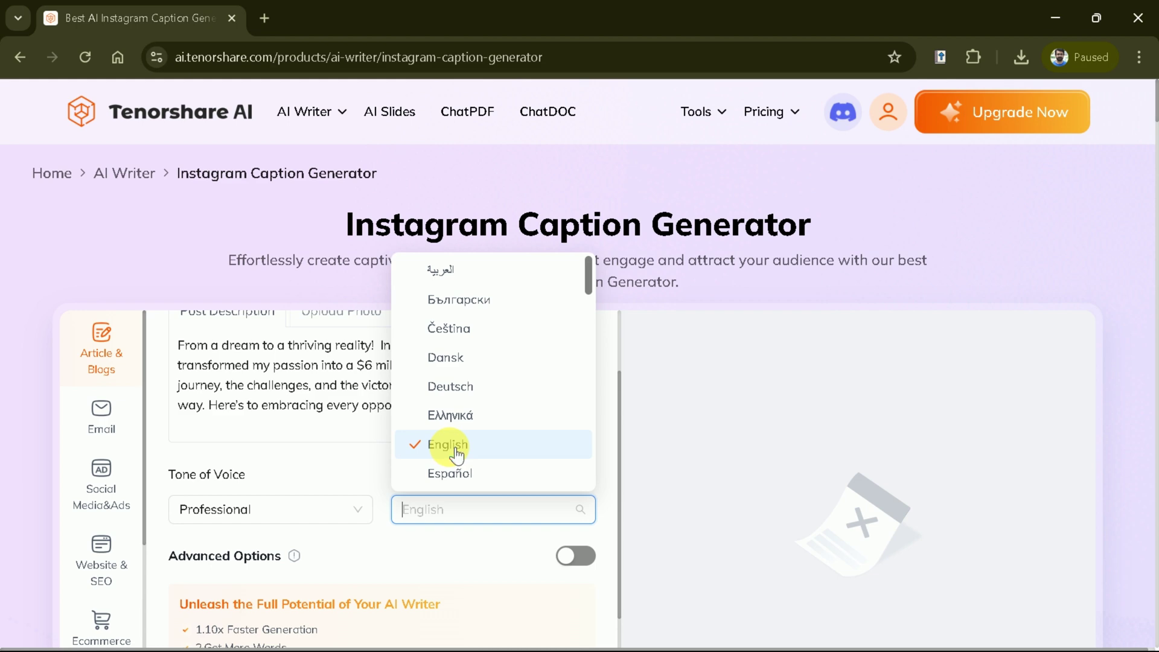
pyautogui.click(456, 452)
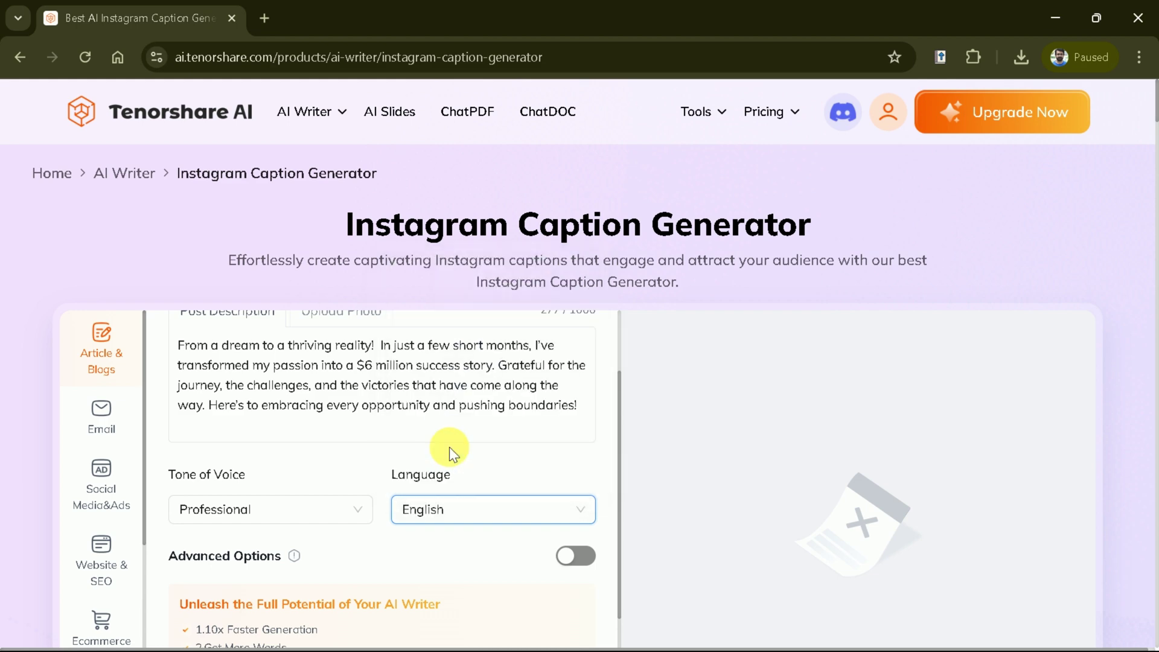
pyautogui.scroll(-5, 511, 540)
pyautogui.click(313, 543)
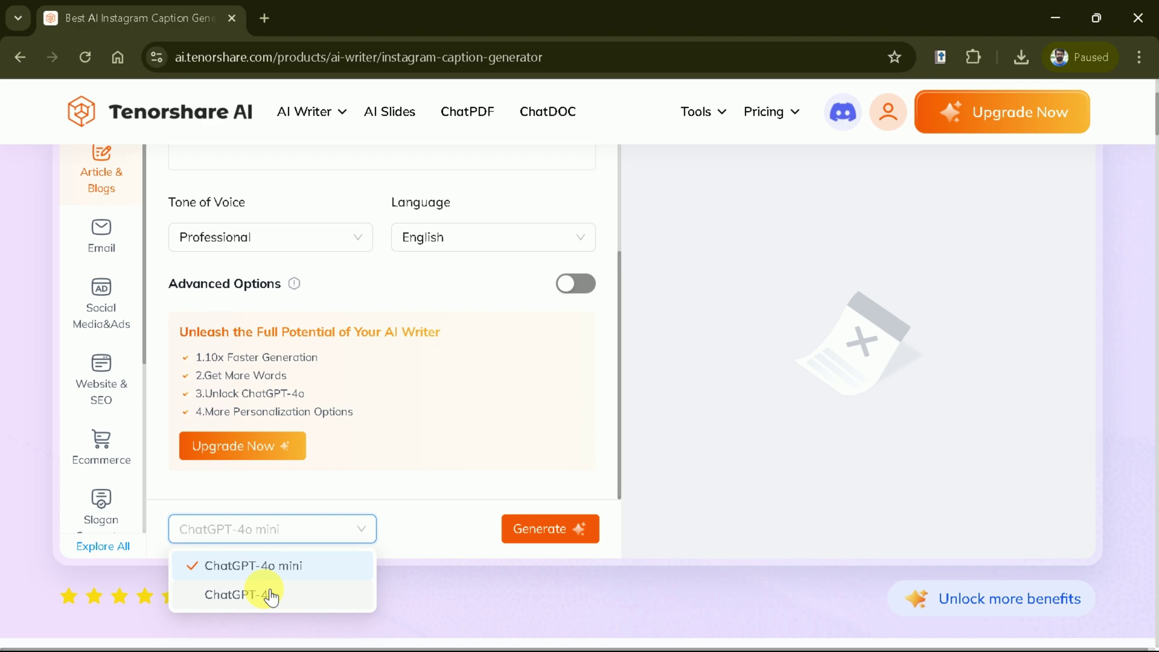
pyautogui.click(298, 568)
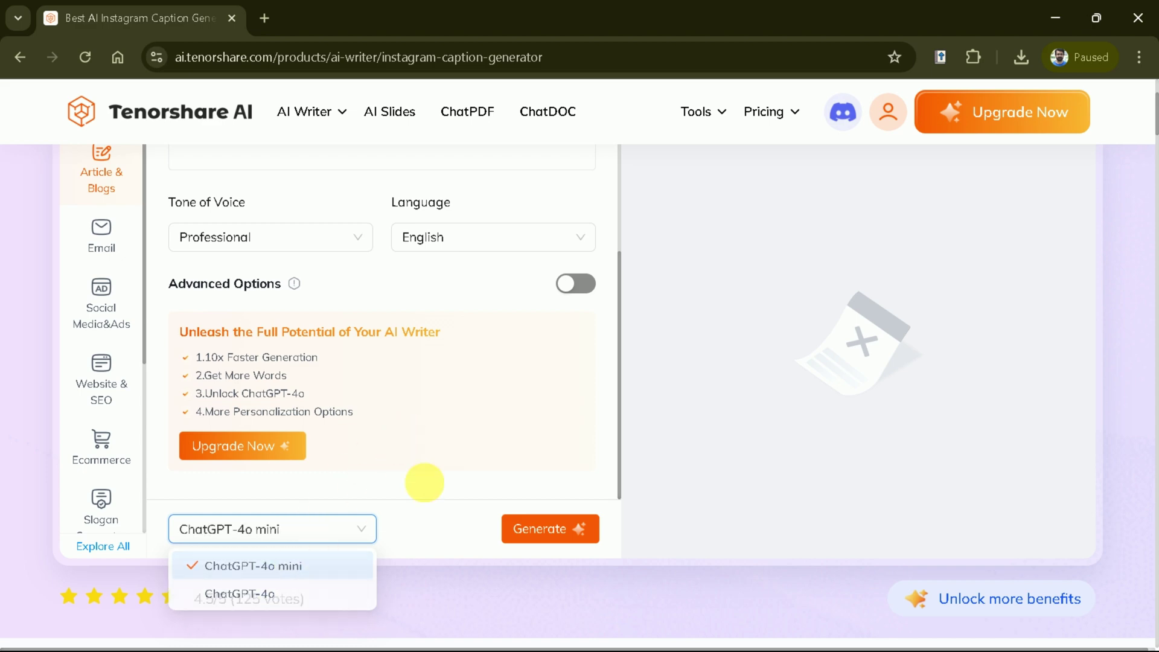
pyautogui.scroll(3, 557, 459)
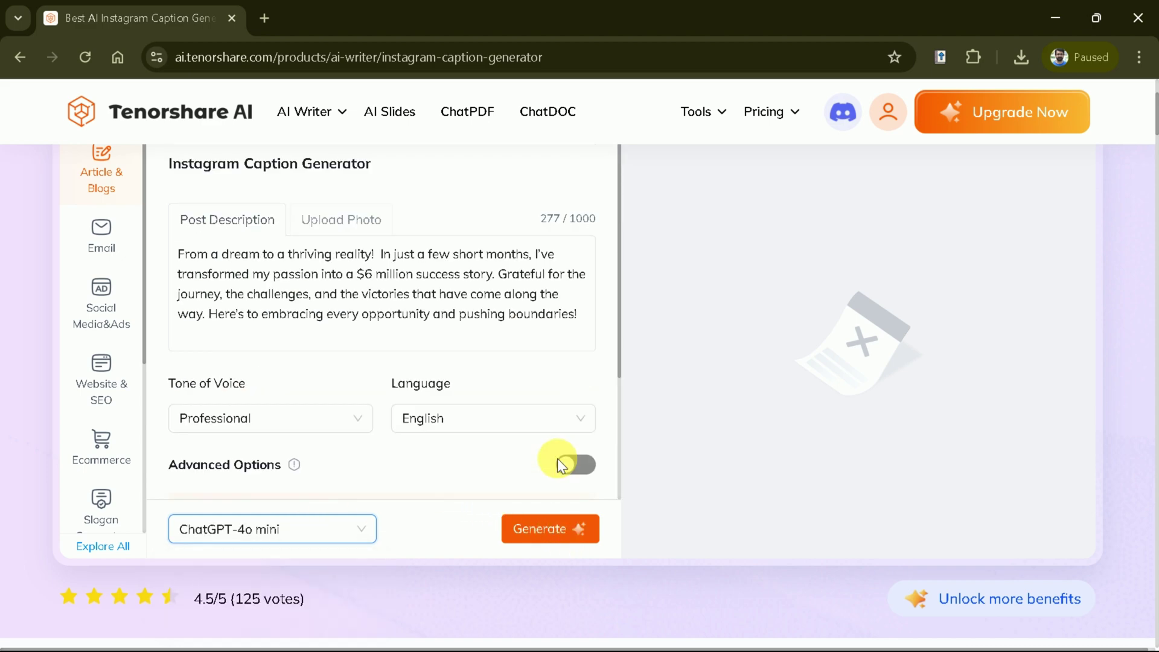
# Generate the captions and read through the ten Professional-tone results (272 words).
pyautogui.click(556, 533)
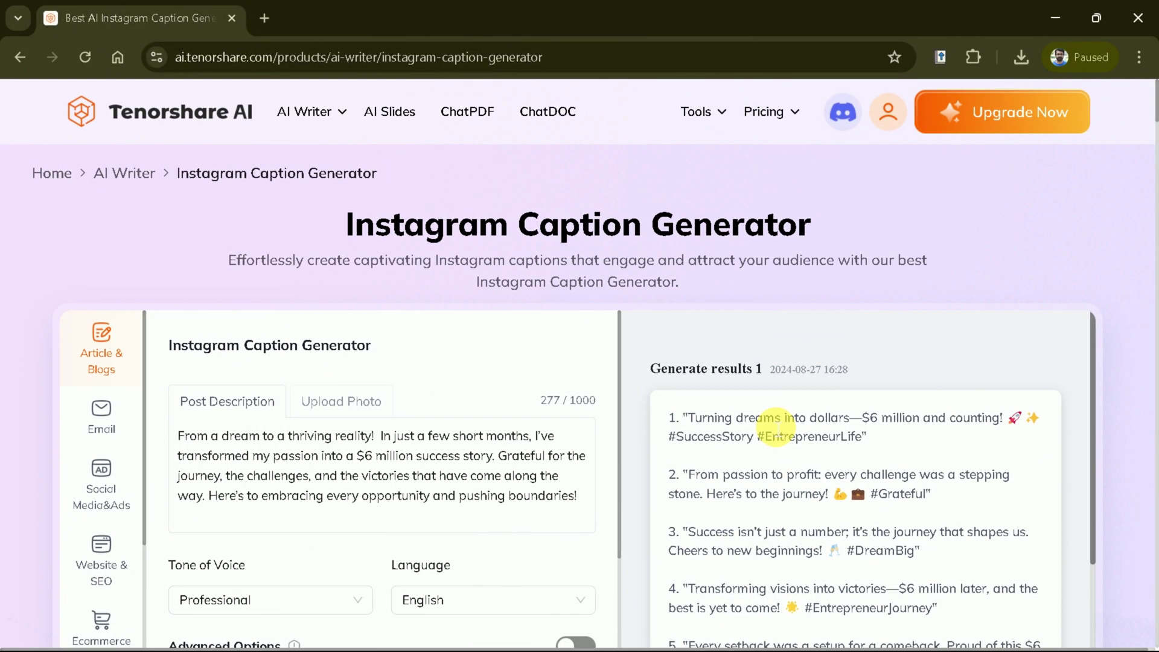
pyautogui.scroll(-2, 781, 431)
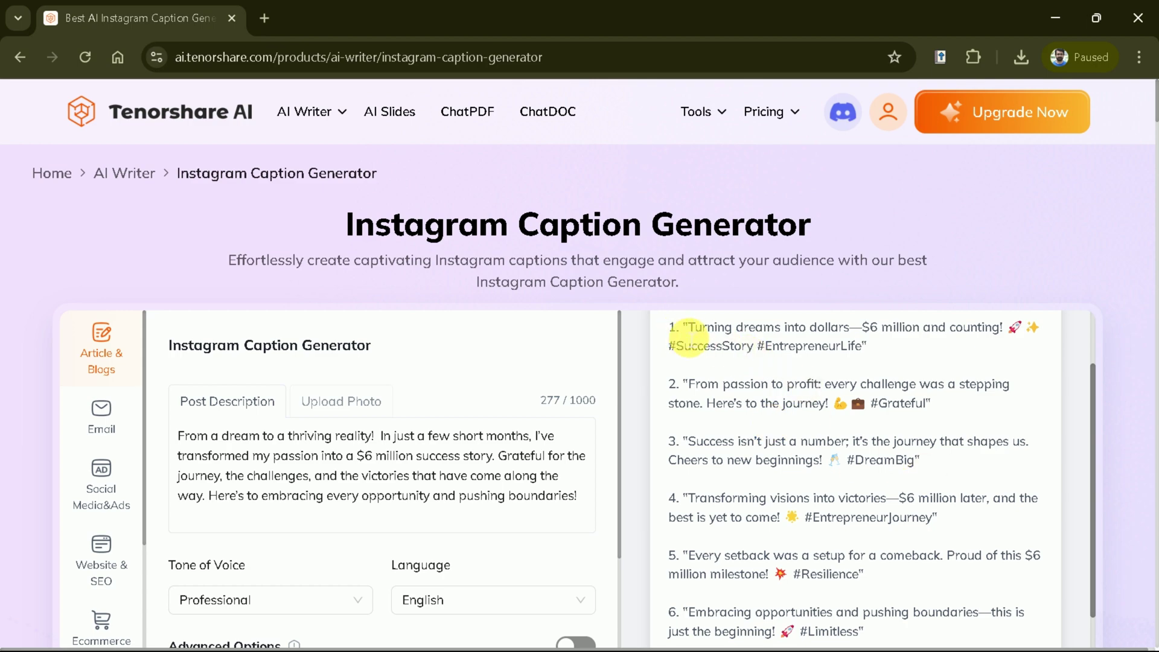
pyautogui.moveTo(686, 331); pyautogui.dragTo(1072, 331)
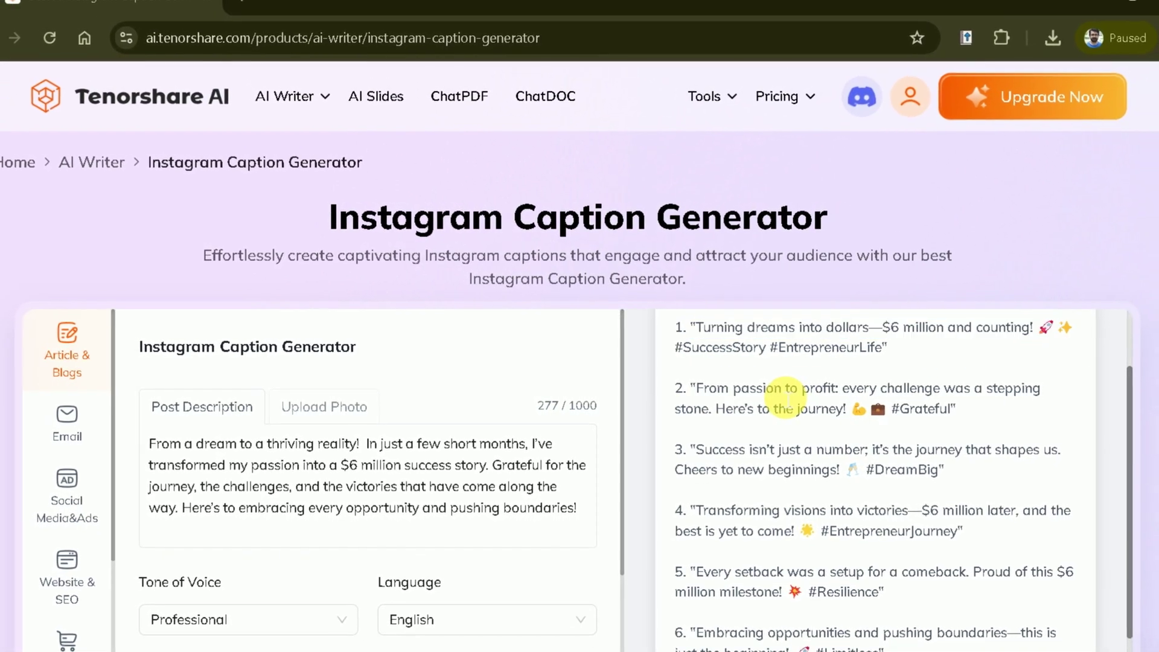
pyautogui.moveTo(691, 389); pyautogui.dragTo(838, 418)
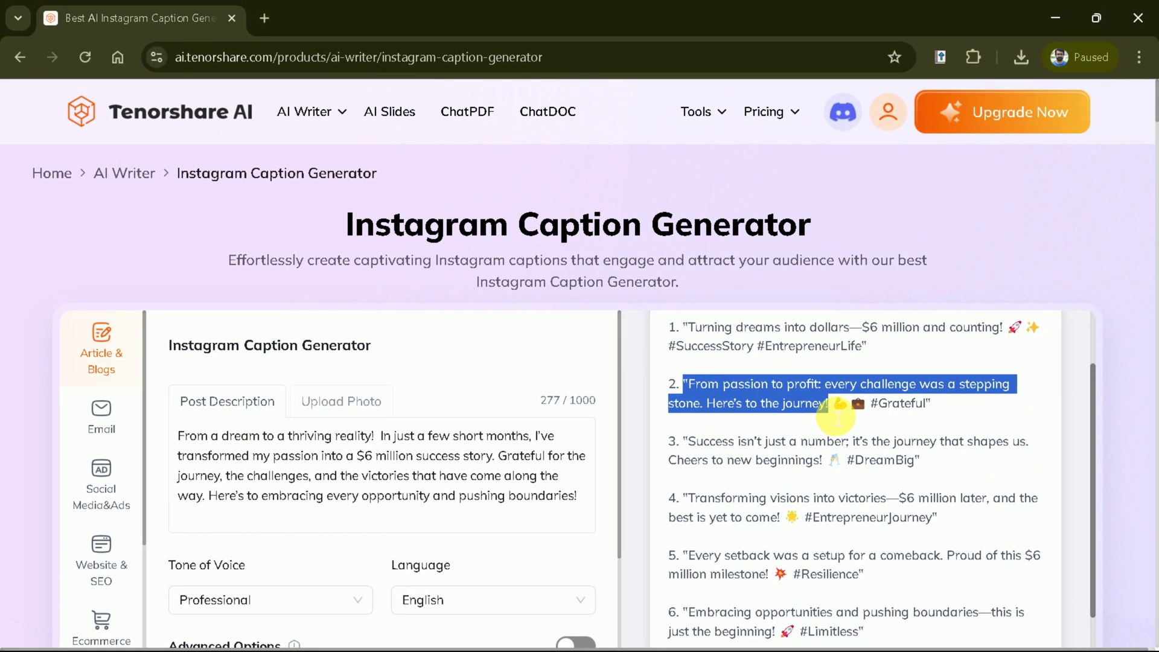
pyautogui.scroll(-5, 829, 413)
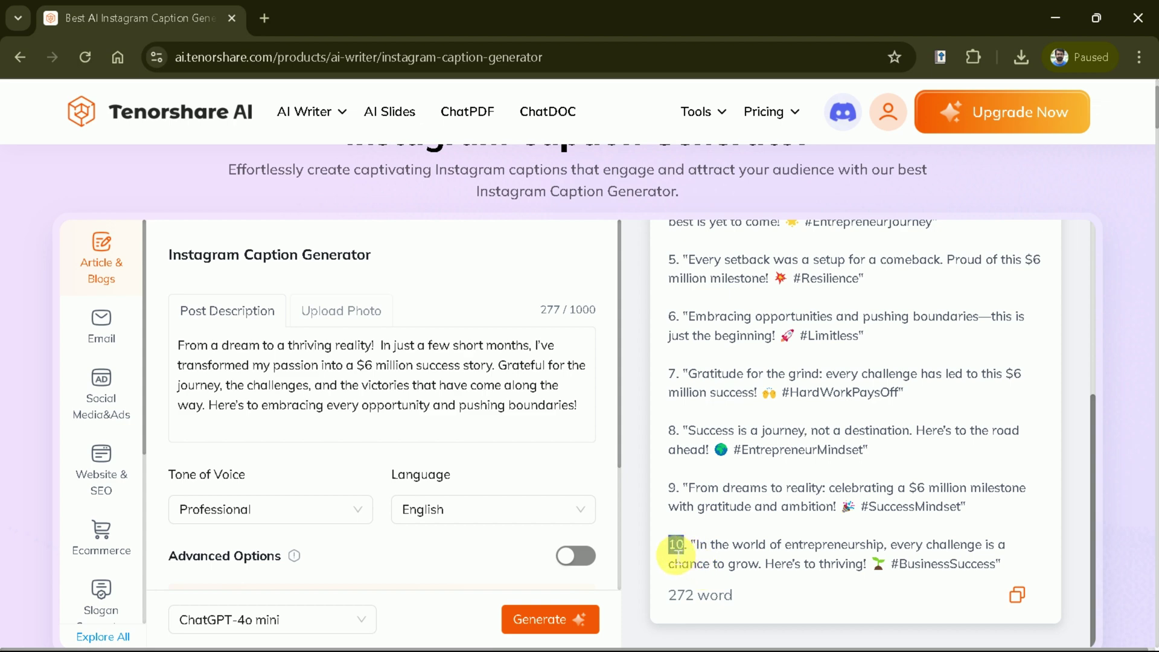
pyautogui.scroll(5, 787, 542)
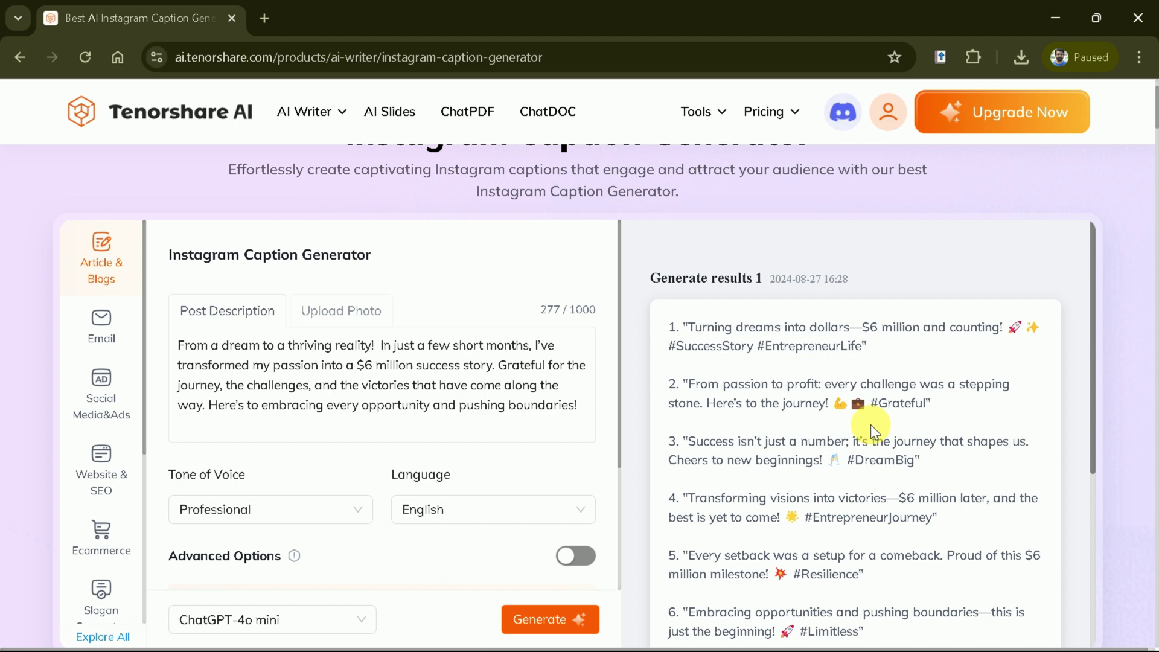
pyautogui.scroll(-5, 871, 425)
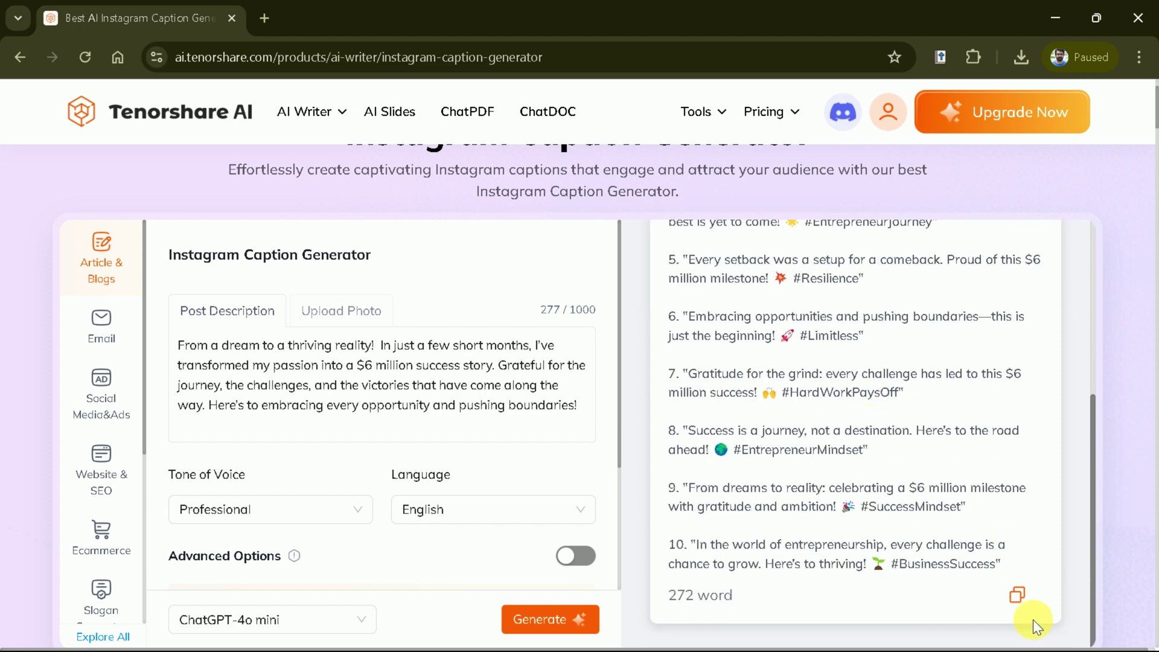
pyautogui.scroll(5, 855, 474)
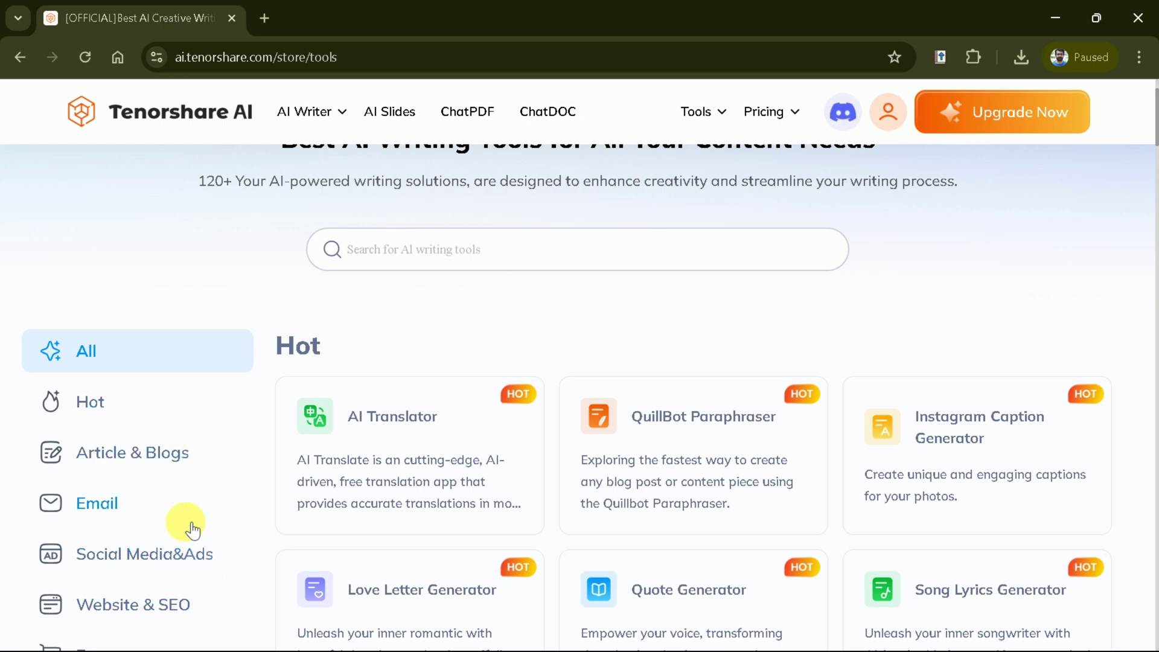
# Search the tools catalogue for 'letter' to list the Love Letter and AI Letter Generators.
pyautogui.scroll(-1, 193, 531)
pyautogui.scroll(-1, 189, 408)
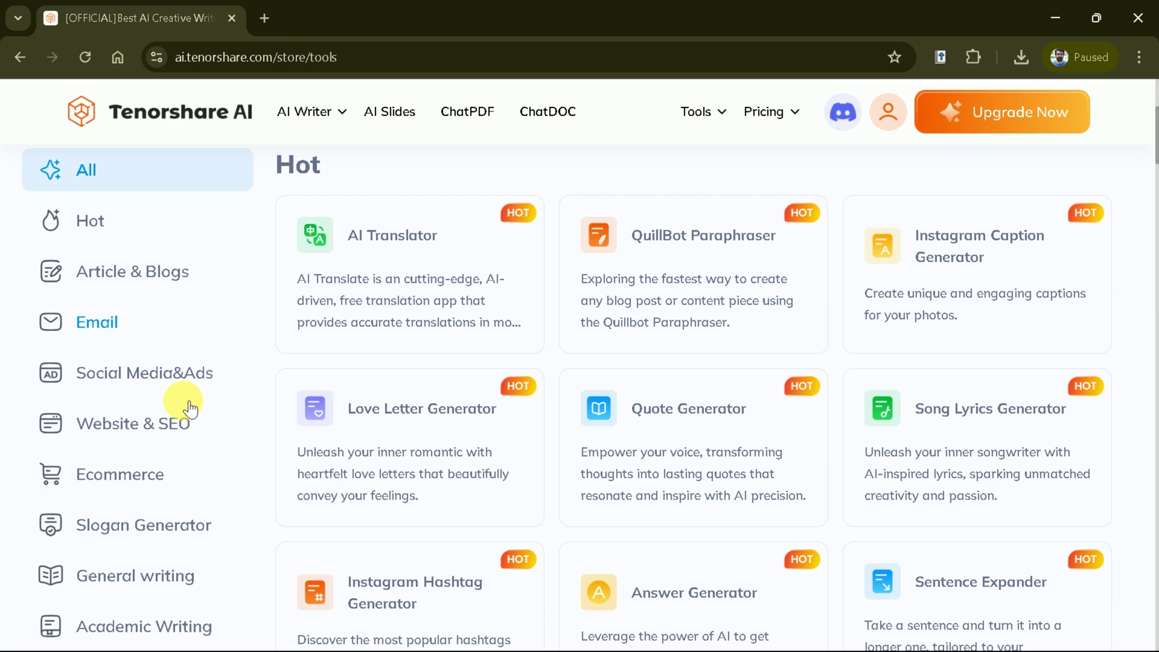
pyautogui.scroll(-1, 184, 508)
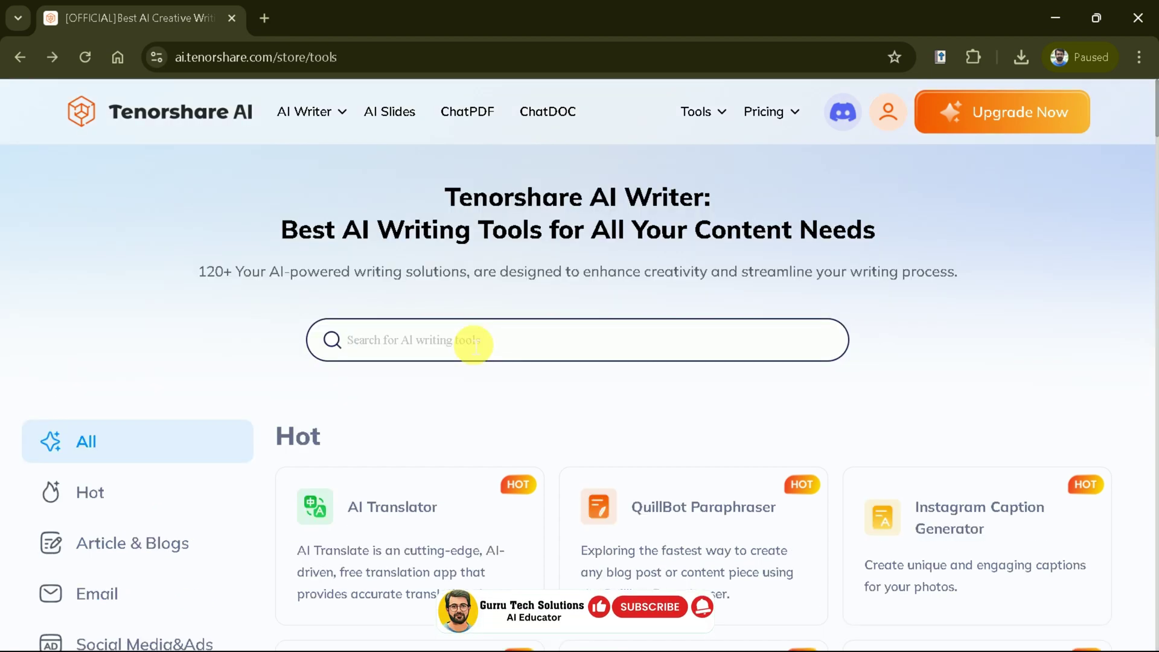
pyautogui.click(474, 339)
pyautogui.write('letter')
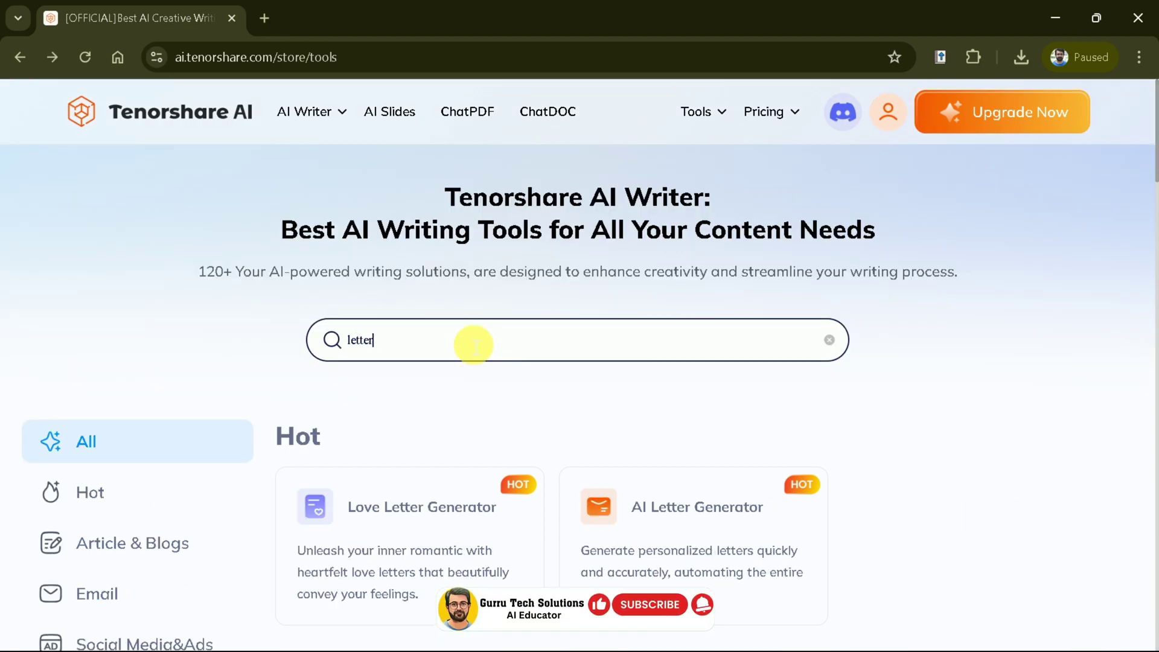
pyautogui.scroll(-1, 474, 345)
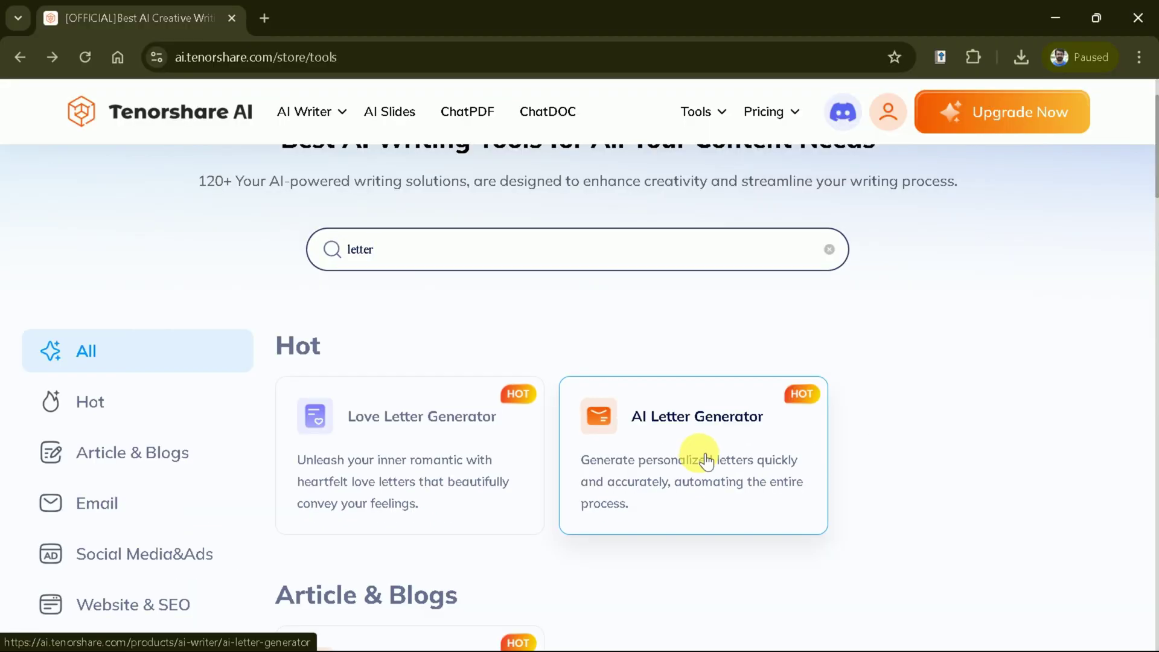
# In AI Letter Generator, address the letter to 'General manager' and paste the project-meeting purpose text.
pyautogui.click(729, 513)
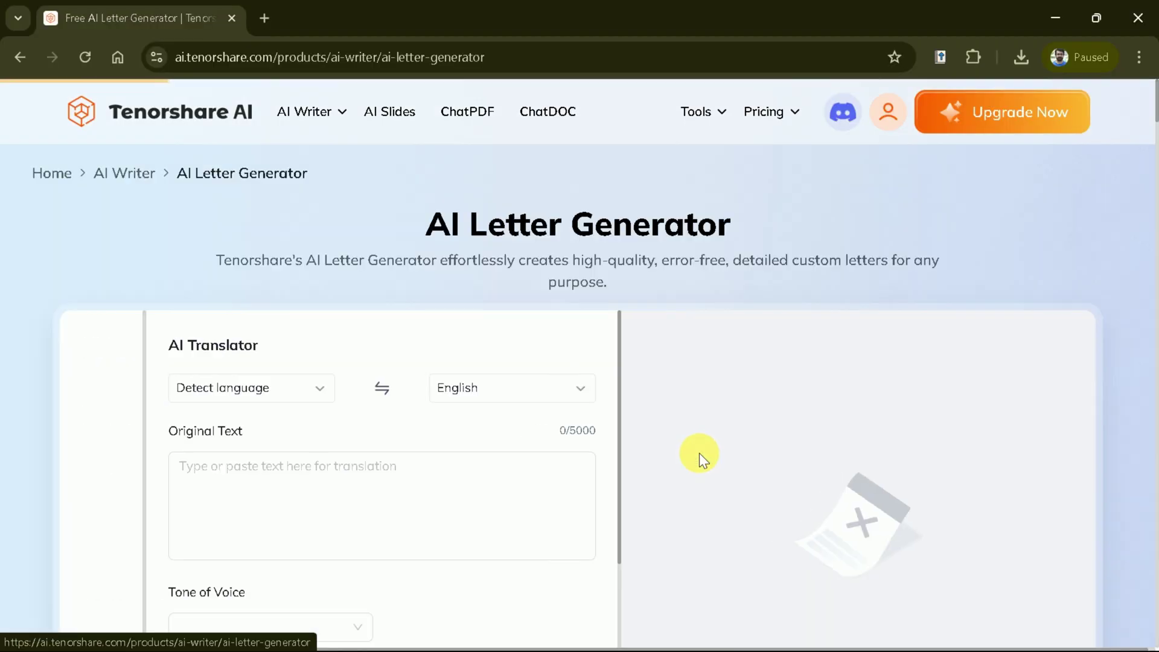
pyautogui.click(266, 421)
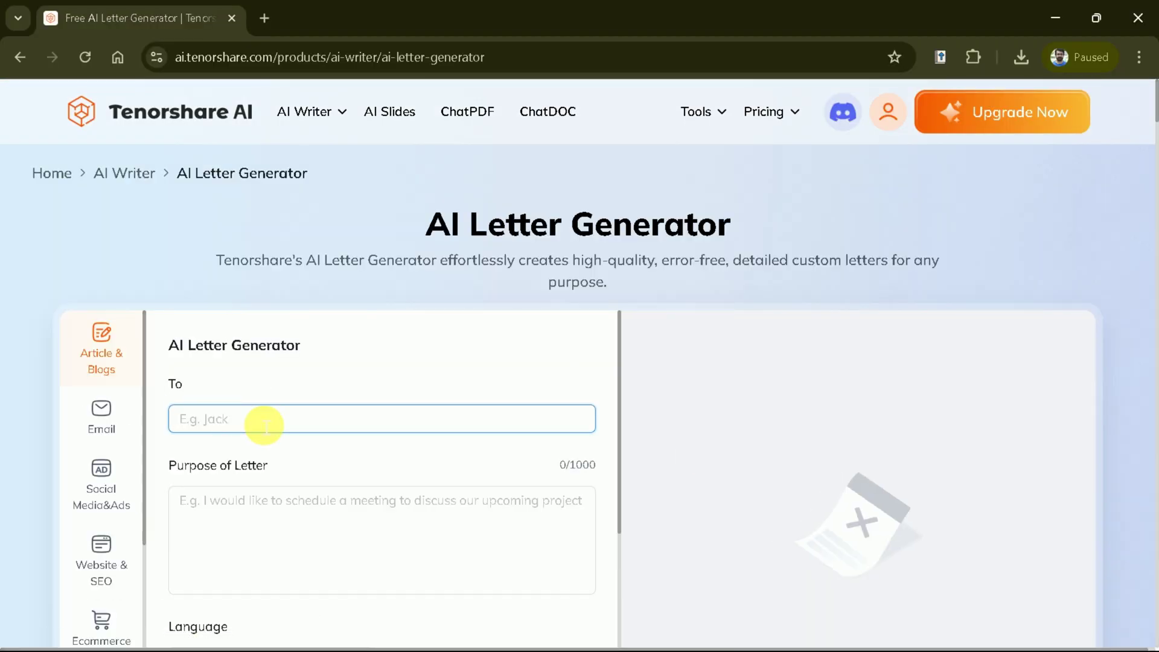
pyautogui.write('Genera')
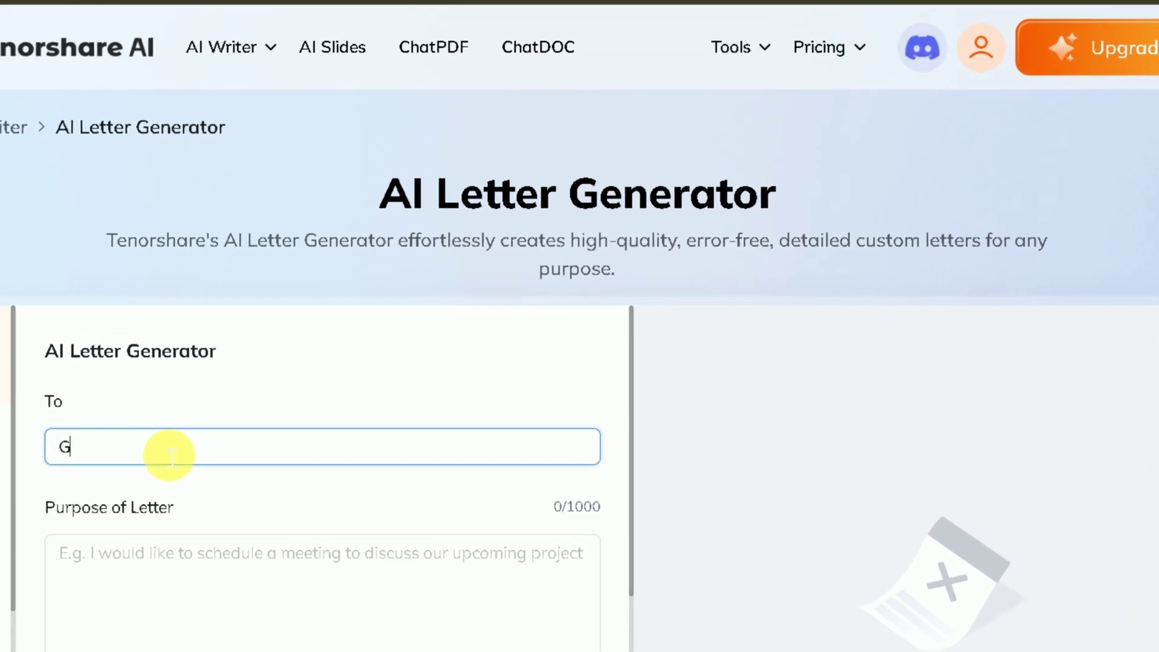
pyautogui.write('l manager')
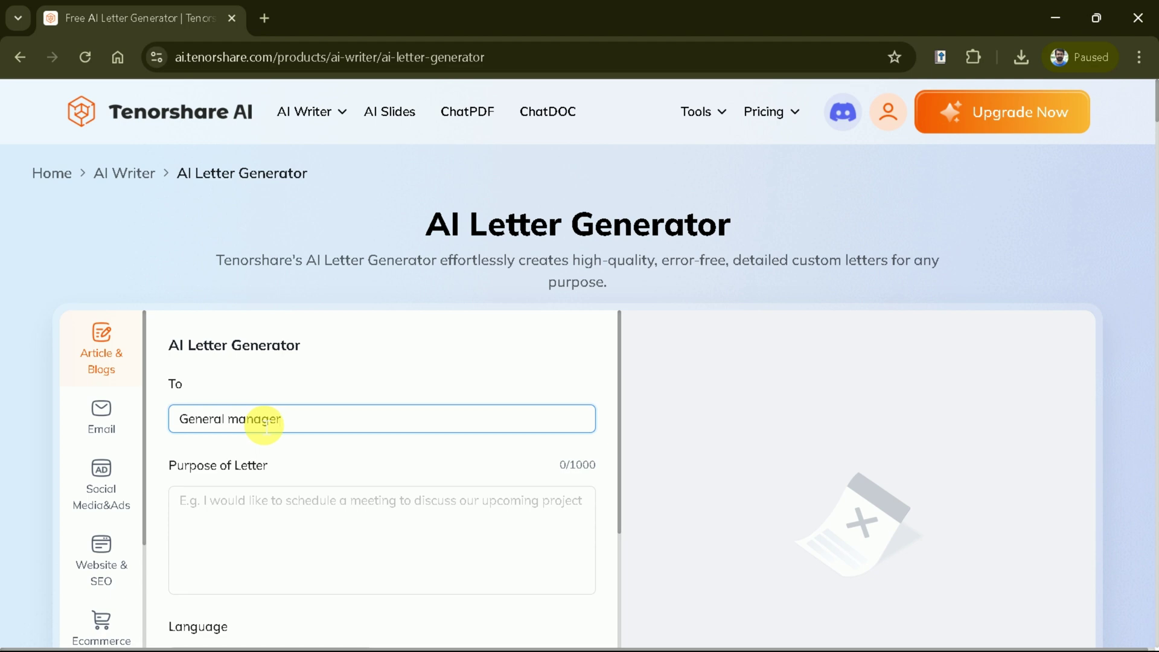
pyautogui.click(248, 546)
pyautogui.scroll(-1, 355, 488)
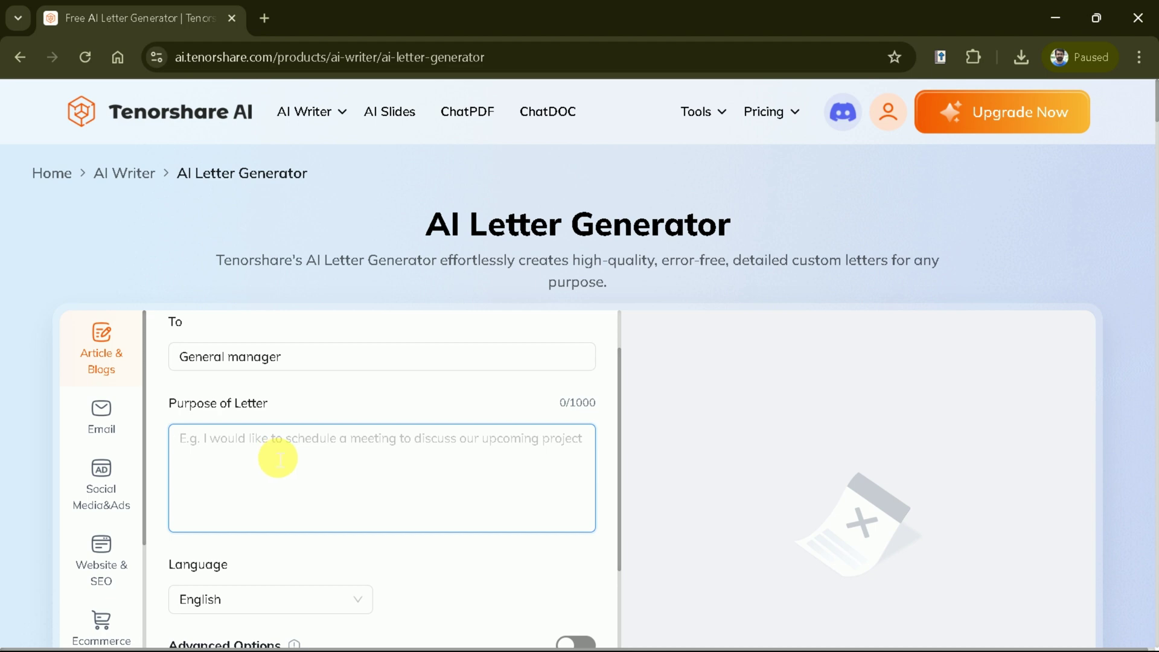
pyautogui.write("You need to write a letter to the General Manager to inform them about an upcoming project meeting. The letter should include details such as the purpose of the meeting, the date, time, and location, as well as any key points or topics that will be discussed. It's also important to mention the importance of the General Manager's presence and any necessary preparations or materials that should be reviewed beforehand.")
pyautogui.scroll(2, 330, 480)
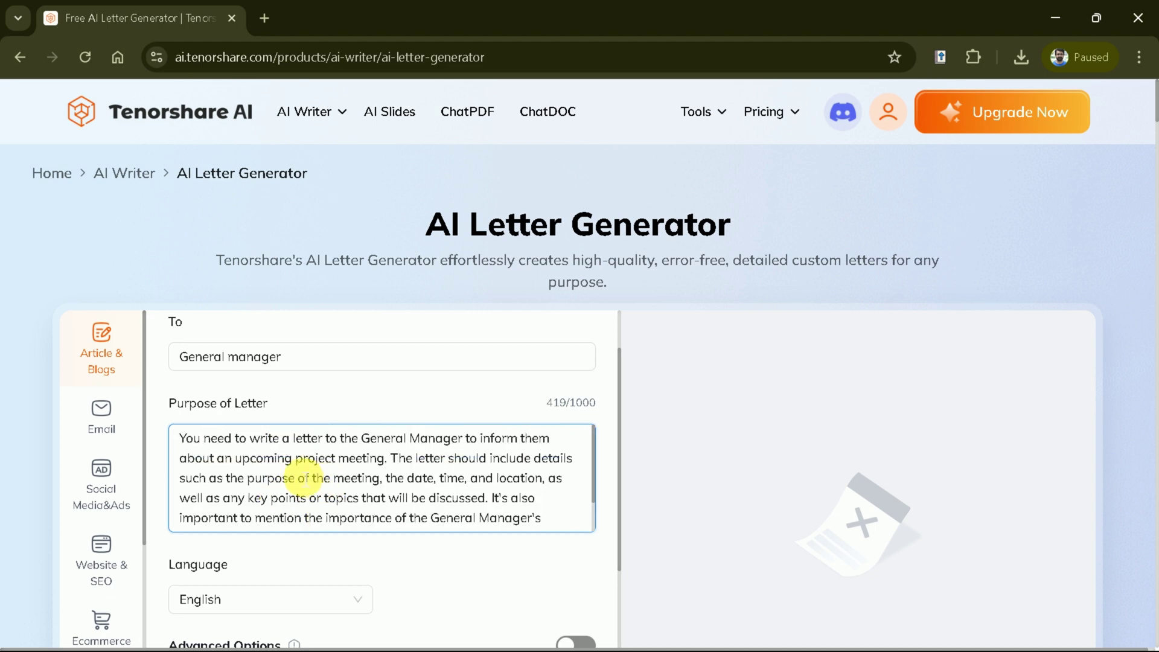
pyautogui.moveTo(284, 439); pyautogui.dragTo(381, 498)
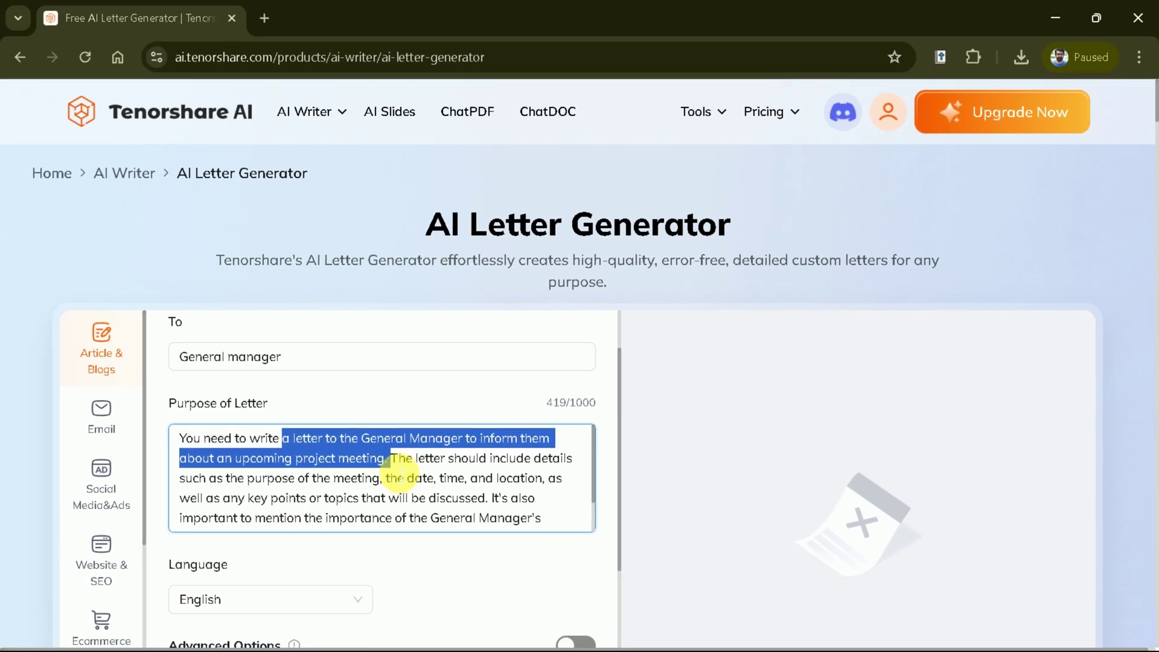
pyautogui.scroll(-3, 460, 543)
# Keep English as the letter language and generate the letter.
pyautogui.click(337, 423)
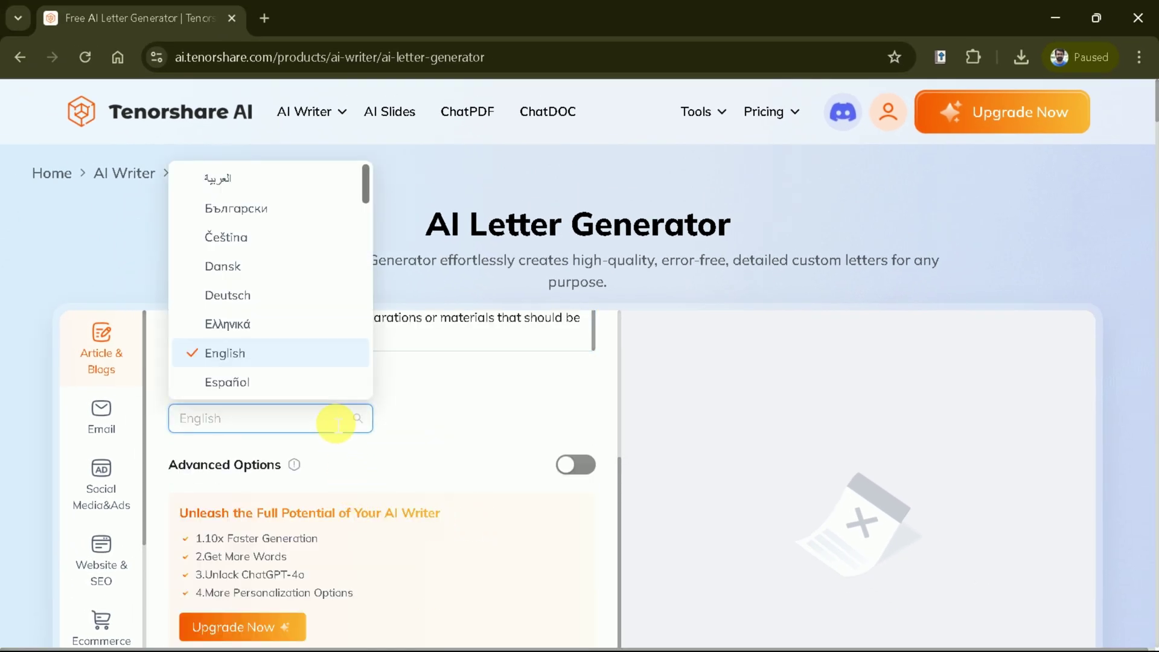
pyautogui.scroll(-5, 280, 287)
pyautogui.scroll(5, 284, 314)
pyautogui.click(288, 358)
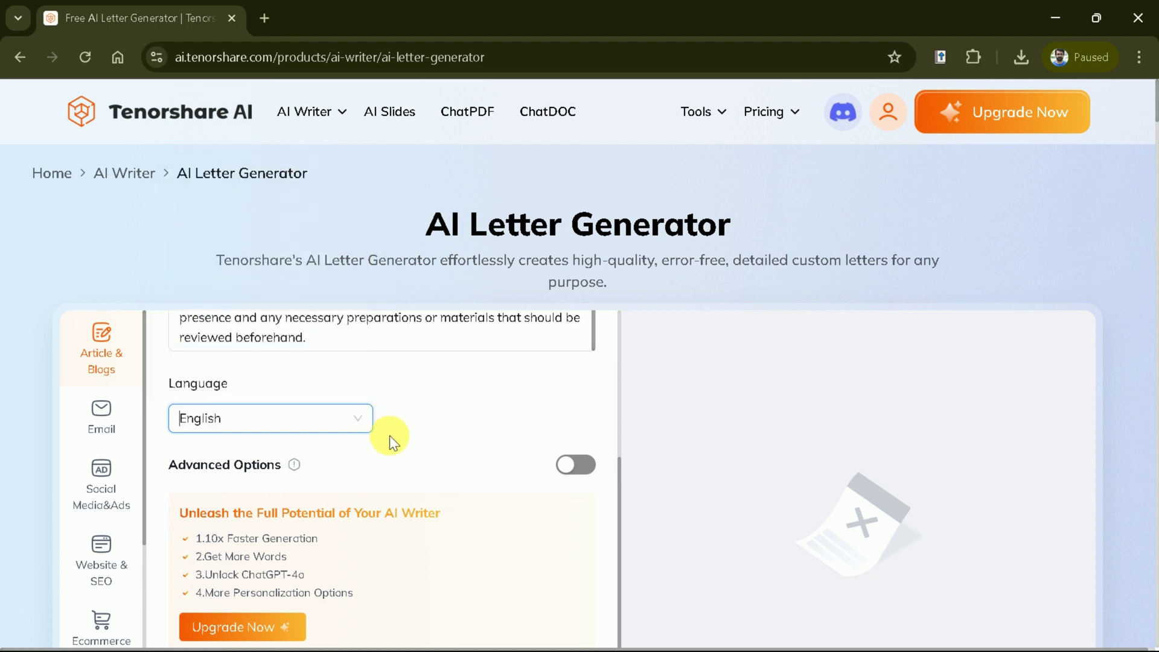
pyautogui.scroll(-3, 397, 444)
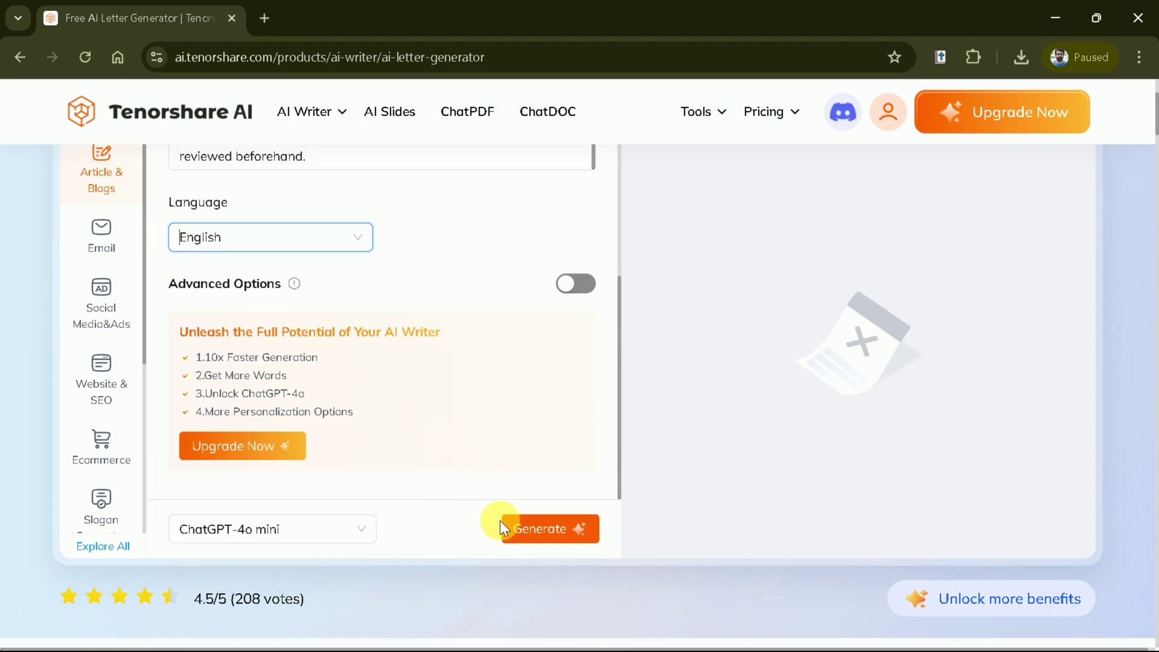
pyautogui.click(339, 527)
pyautogui.click(546, 536)
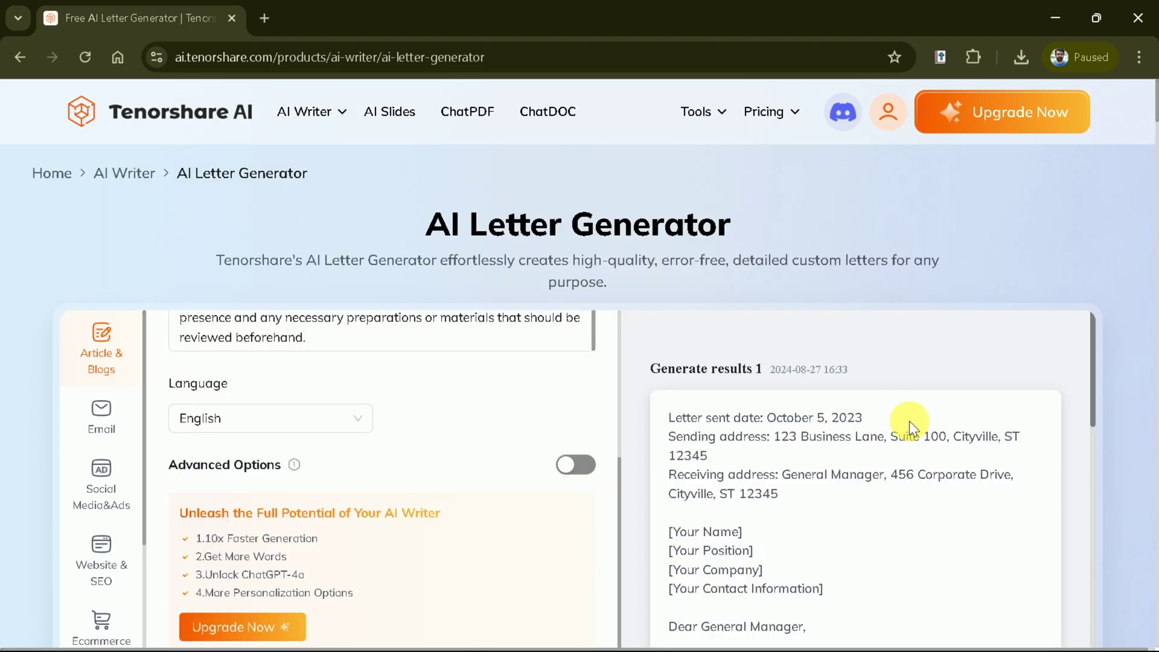
pyautogui.scroll(-1, 1075, 350)
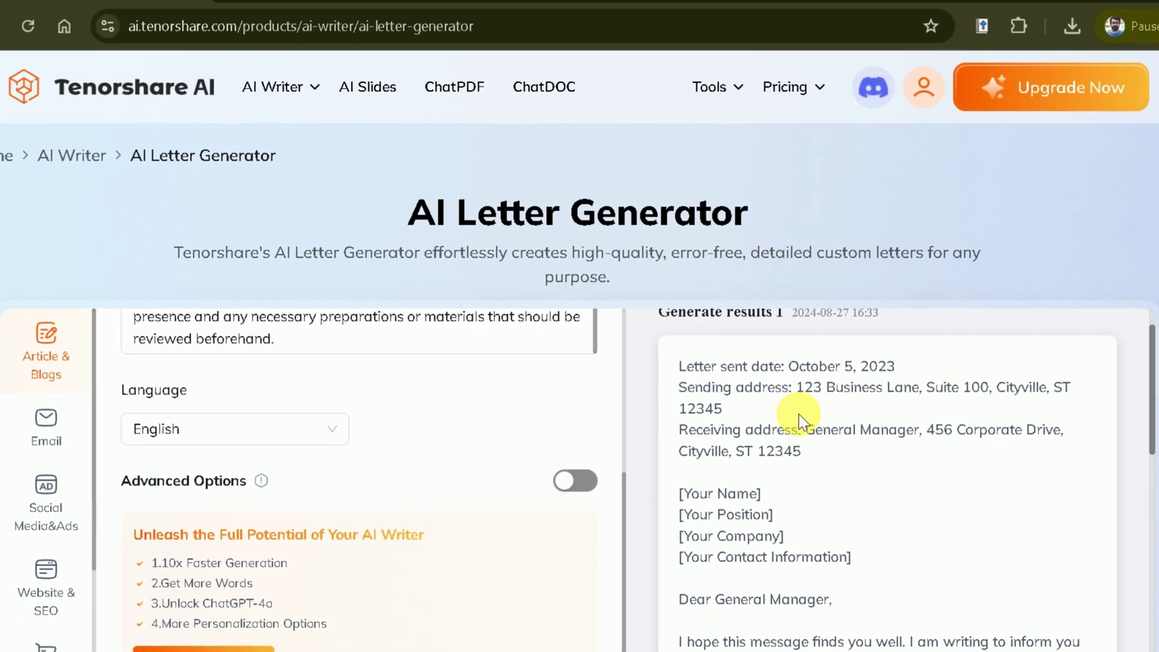
pyautogui.scroll(-3, 809, 465)
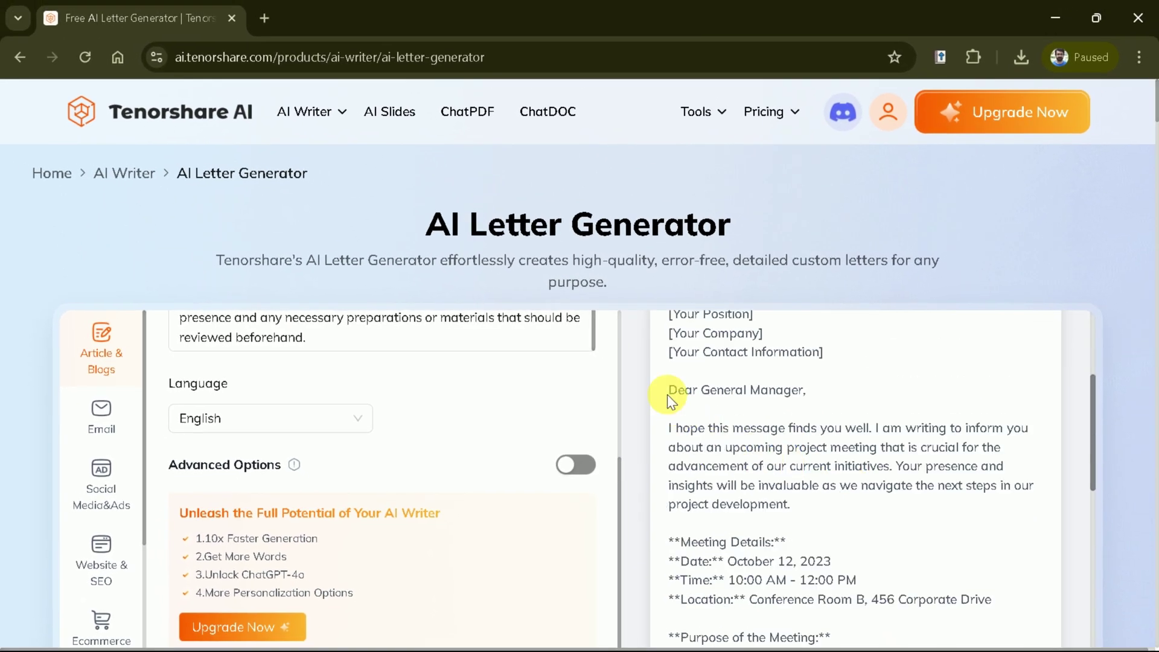
pyautogui.moveTo(668, 394); pyautogui.dragTo(810, 391)
pyautogui.click(839, 456)
pyautogui.scroll(-3, 839, 437)
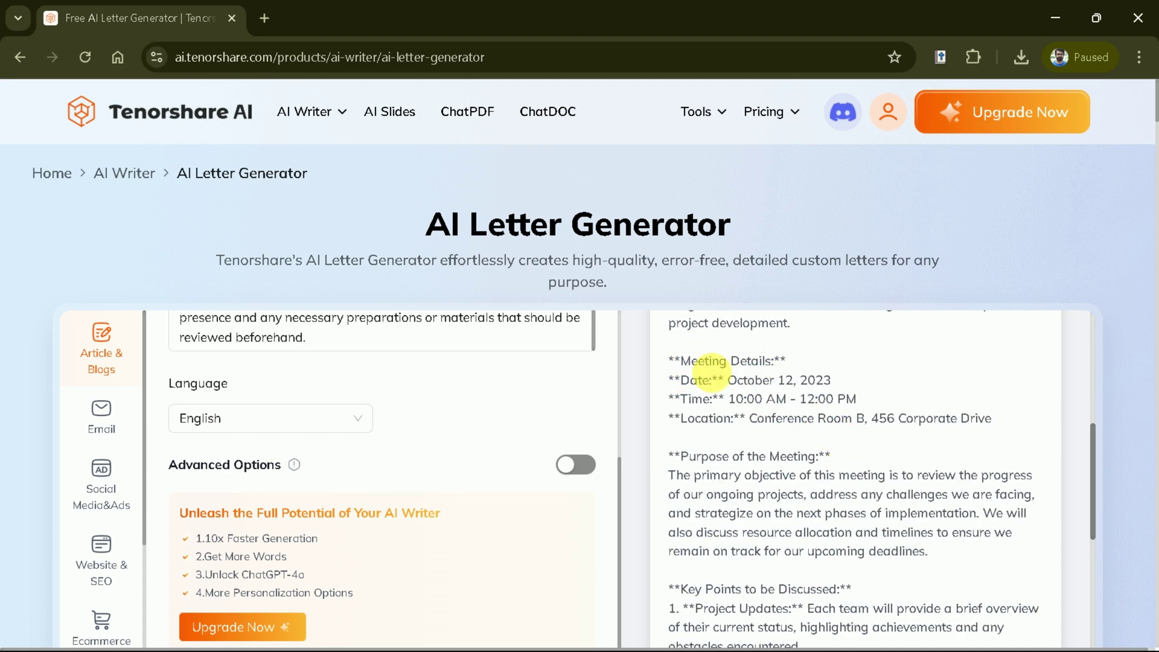
pyautogui.scroll(-1, 743, 411)
pyautogui.moveTo(675, 367); pyautogui.dragTo(835, 376)
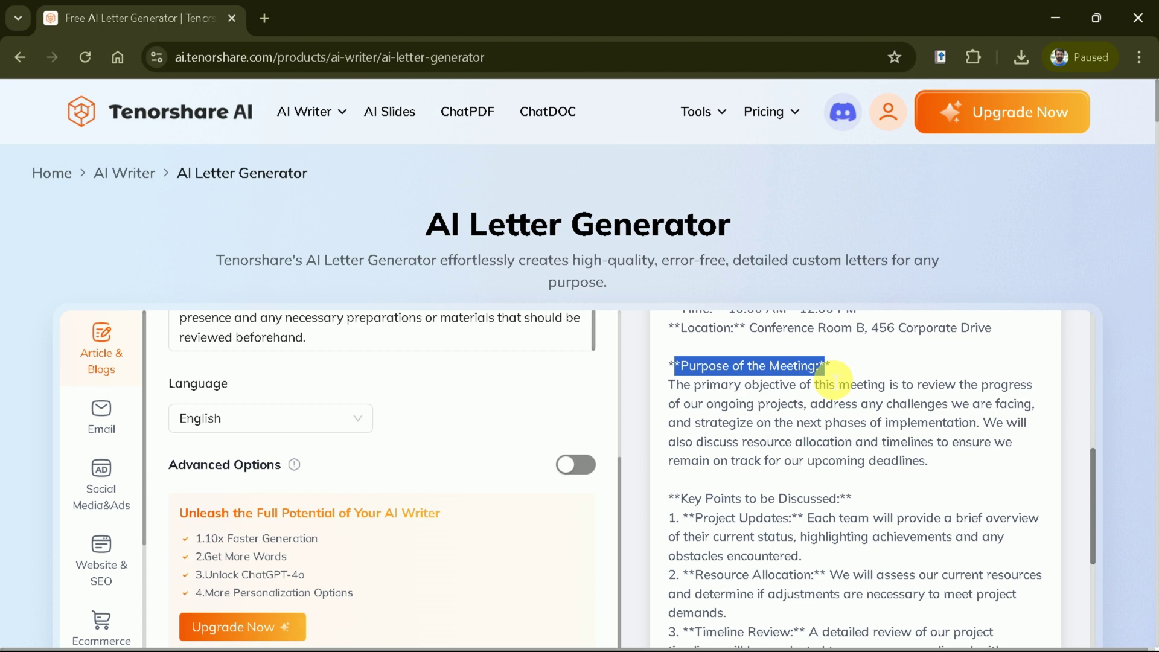
pyautogui.click(822, 447)
pyautogui.scroll(-2, 705, 429)
pyautogui.moveTo(669, 409); pyautogui.dragTo(857, 411)
pyautogui.click(868, 417)
pyautogui.scroll(-2, 868, 417)
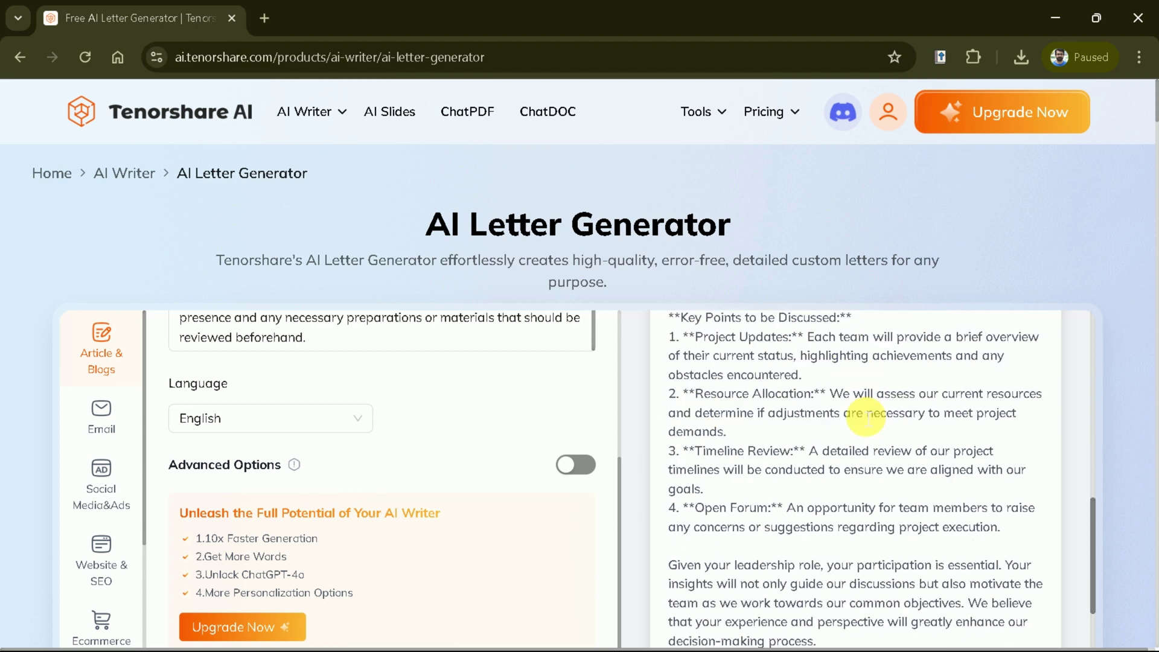
pyautogui.scroll(-4, 869, 432)
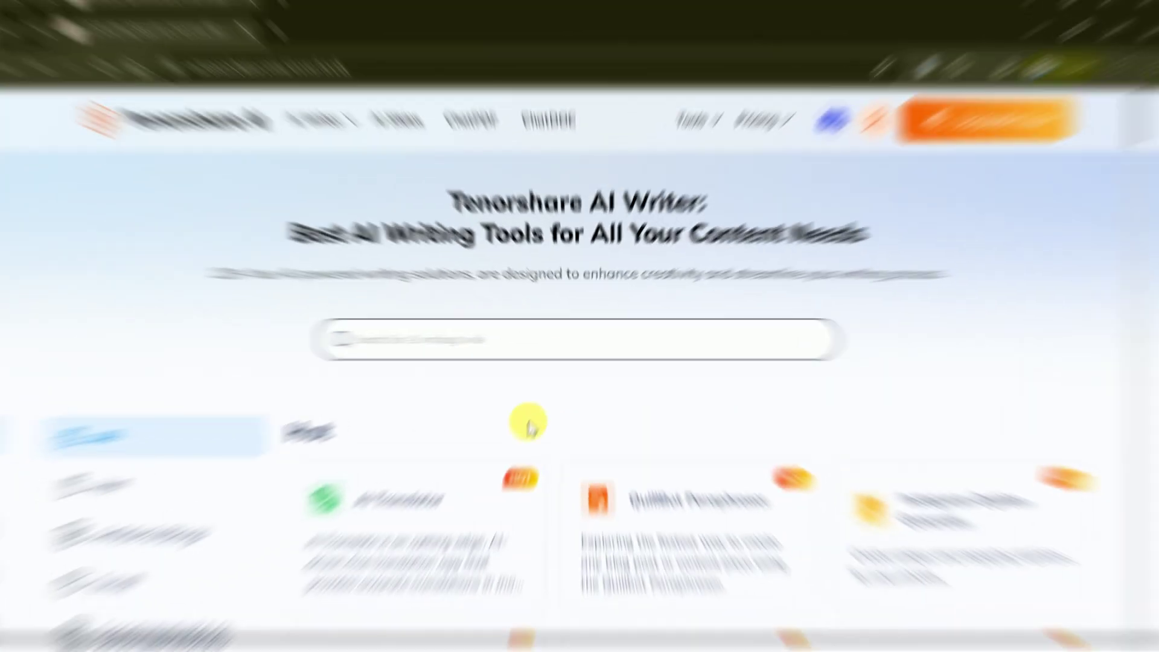
# Filter the catalogue to Academic Writing tools and open the Grammar Checker card.
pyautogui.scroll(-3, 562, 389)
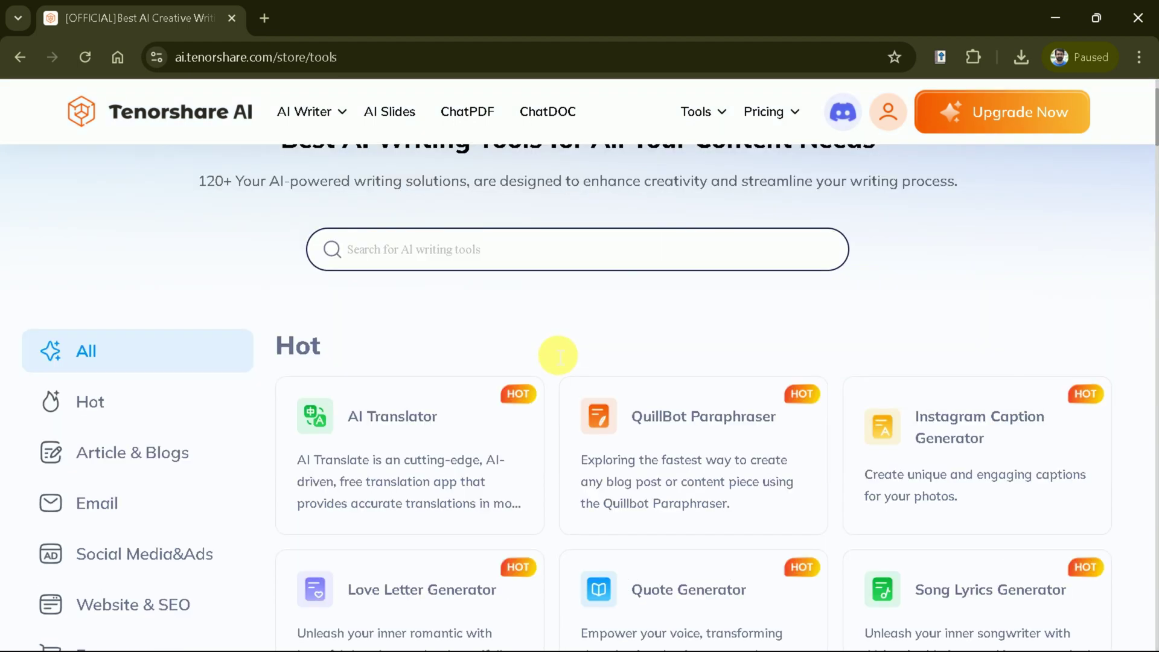
pyautogui.scroll(-2, 549, 347)
pyautogui.scroll(-2, 549, 346)
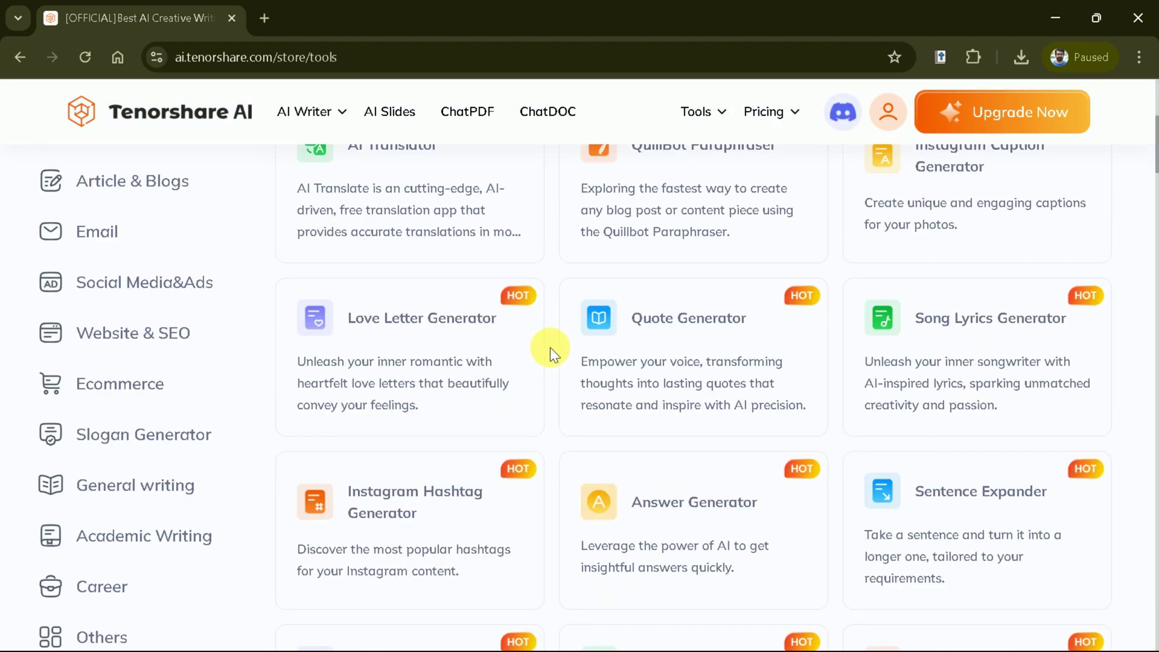
pyautogui.click(130, 545)
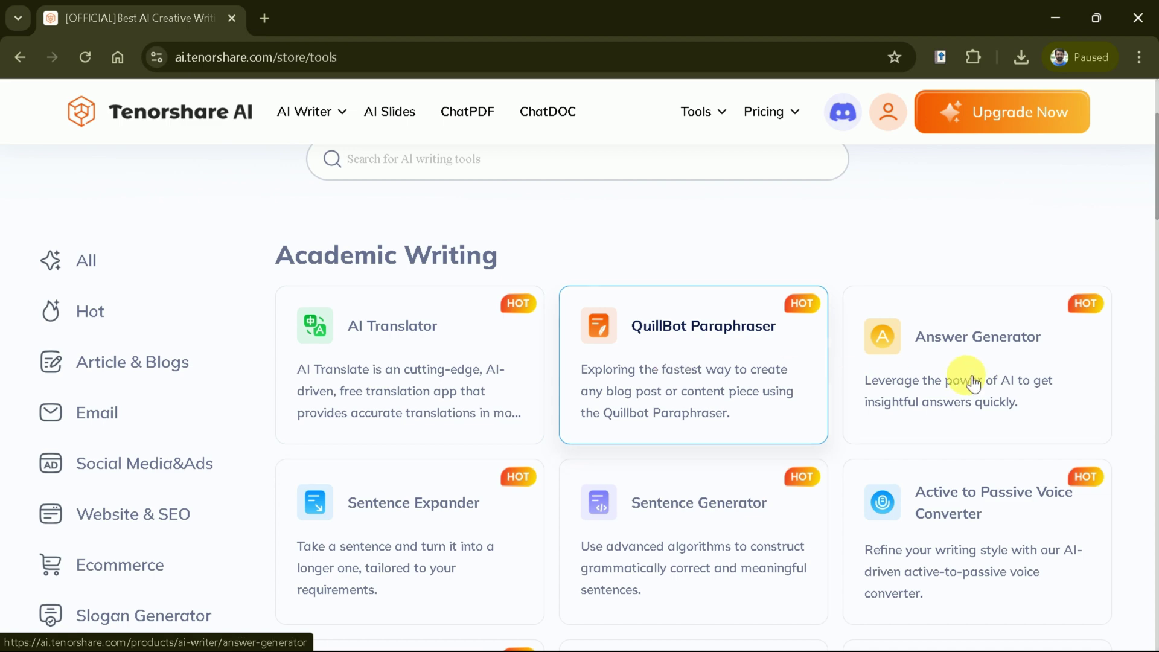
pyautogui.scroll(-6, 503, 398)
pyautogui.scroll(-2, 503, 399)
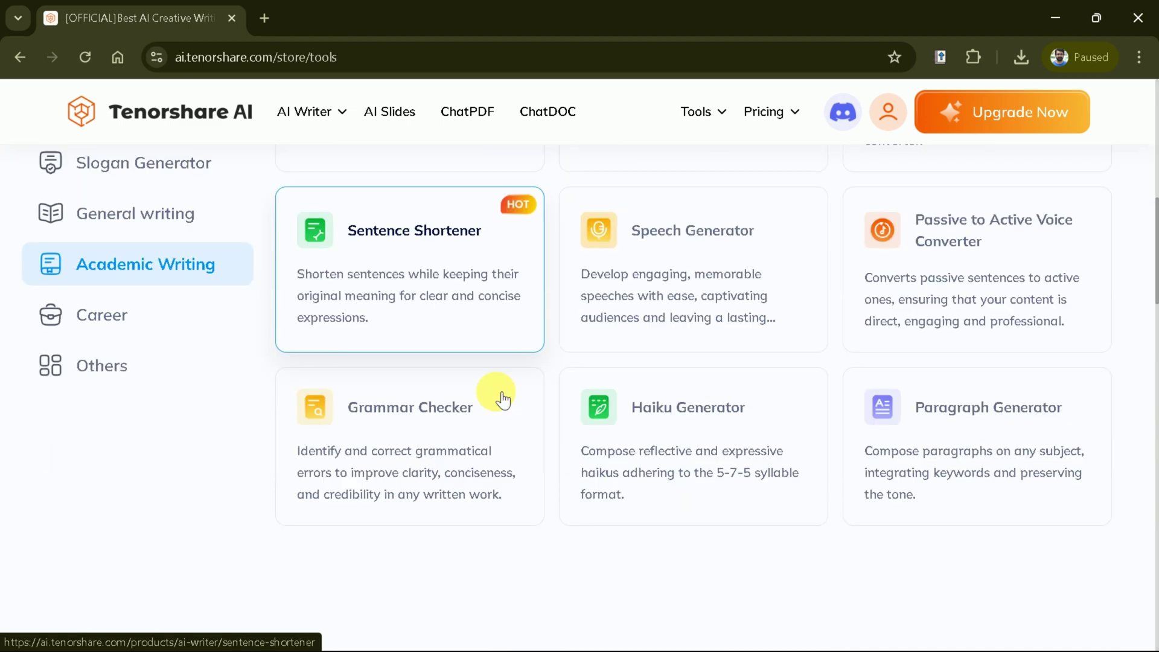
pyautogui.click(420, 447)
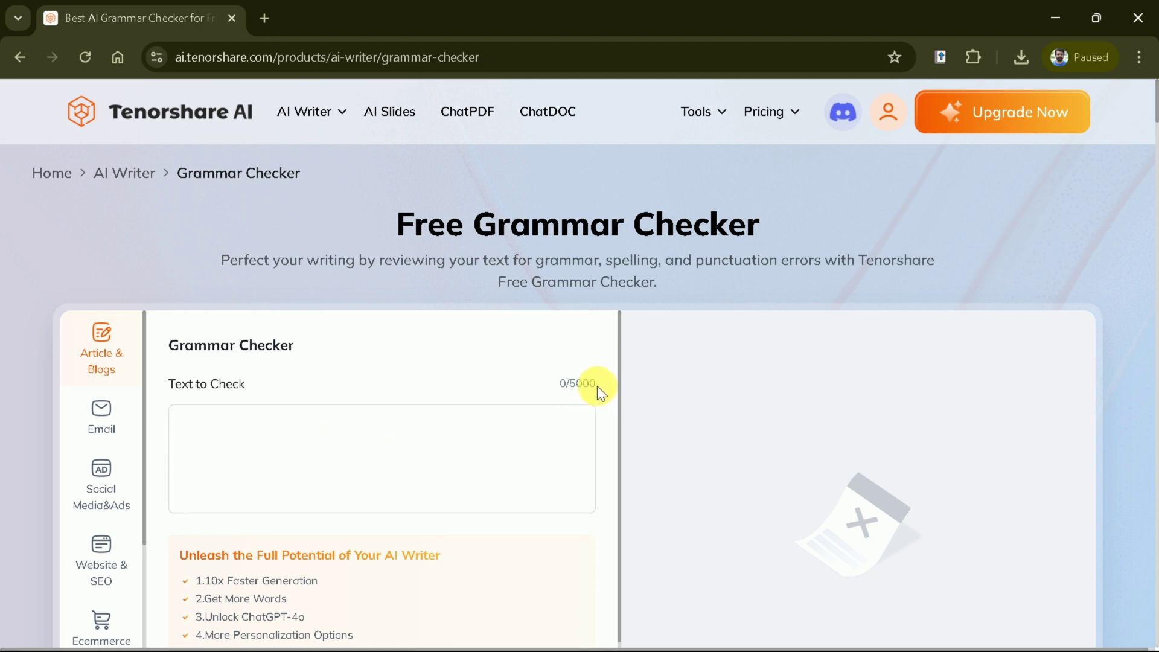
# Paste the 1833-character AI-in-education text into the Text to Check box.
pyautogui.click(468, 466)
pyautogui.scroll(-1, 471, 465)
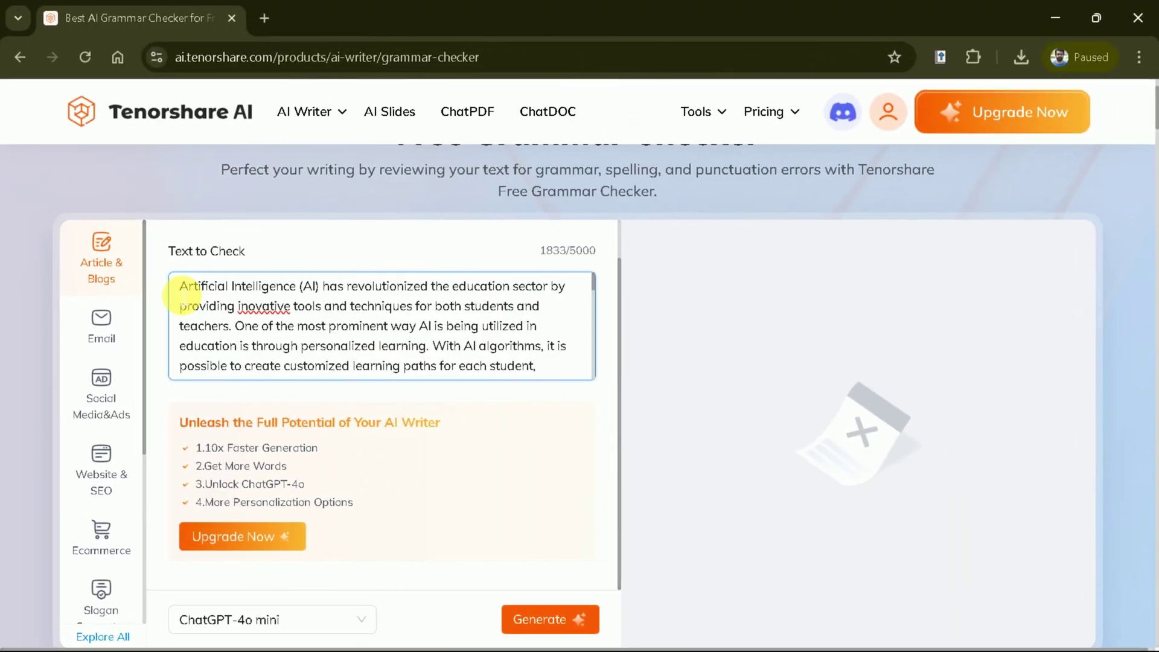
pyautogui.moveTo(180, 286); pyautogui.dragTo(530, 286)
pyautogui.click(494, 479)
pyautogui.scroll(-1, 494, 478)
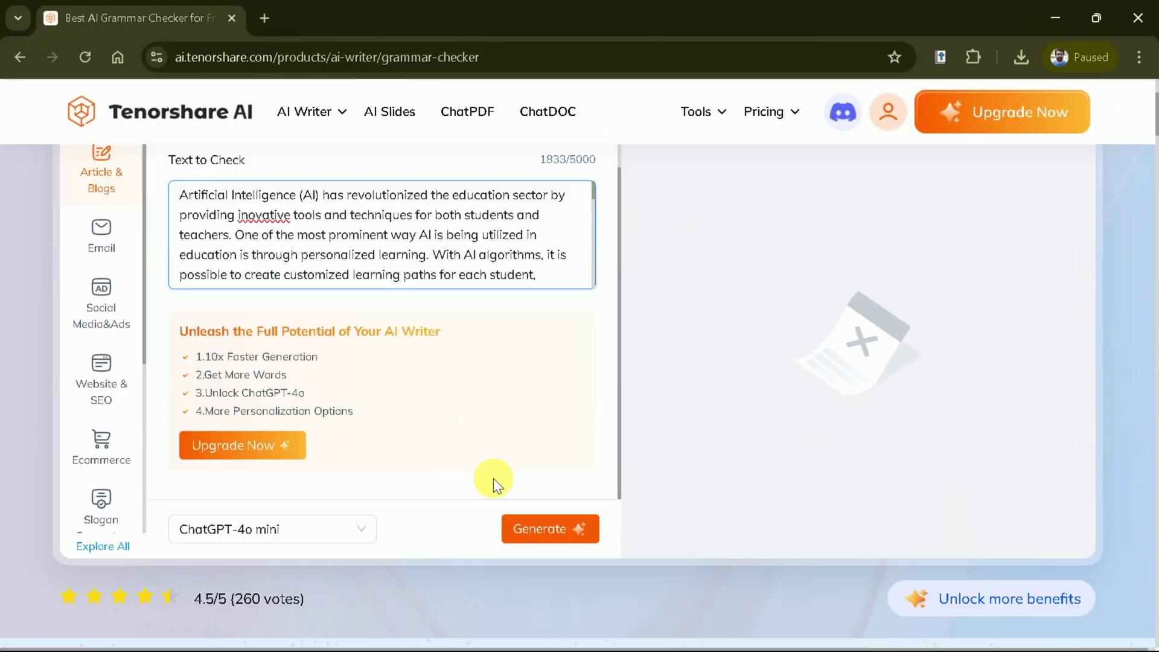
# Run the grammar check and scroll through the corrected text, then back up.
pyautogui.click(548, 531)
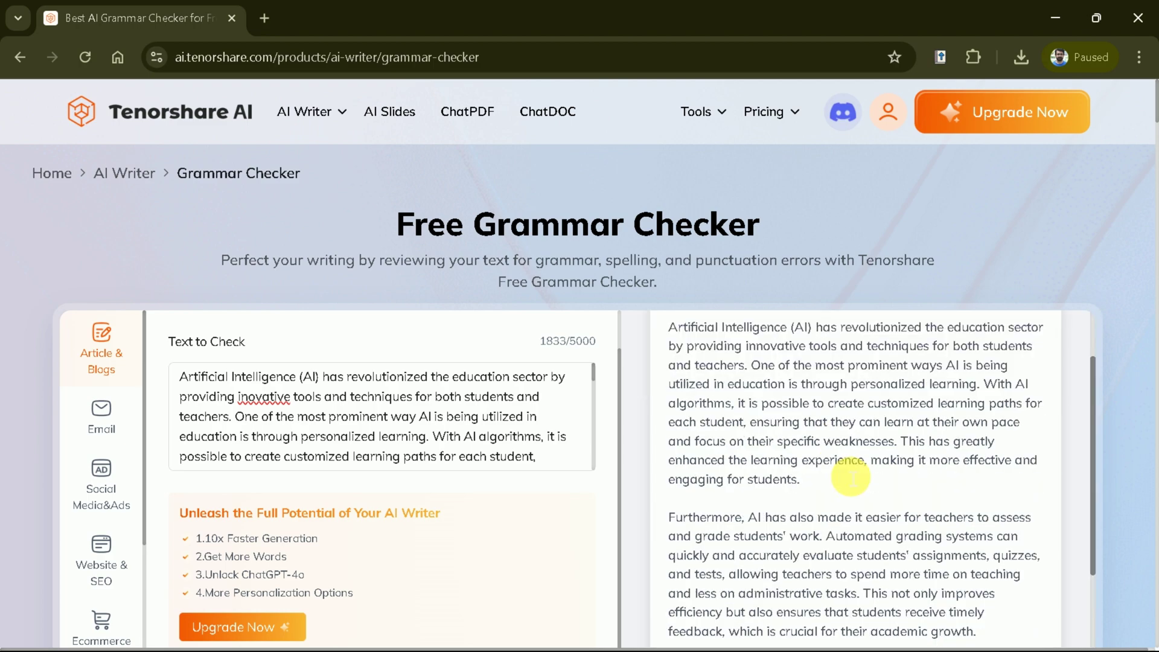
pyautogui.scroll(-5, 844, 470)
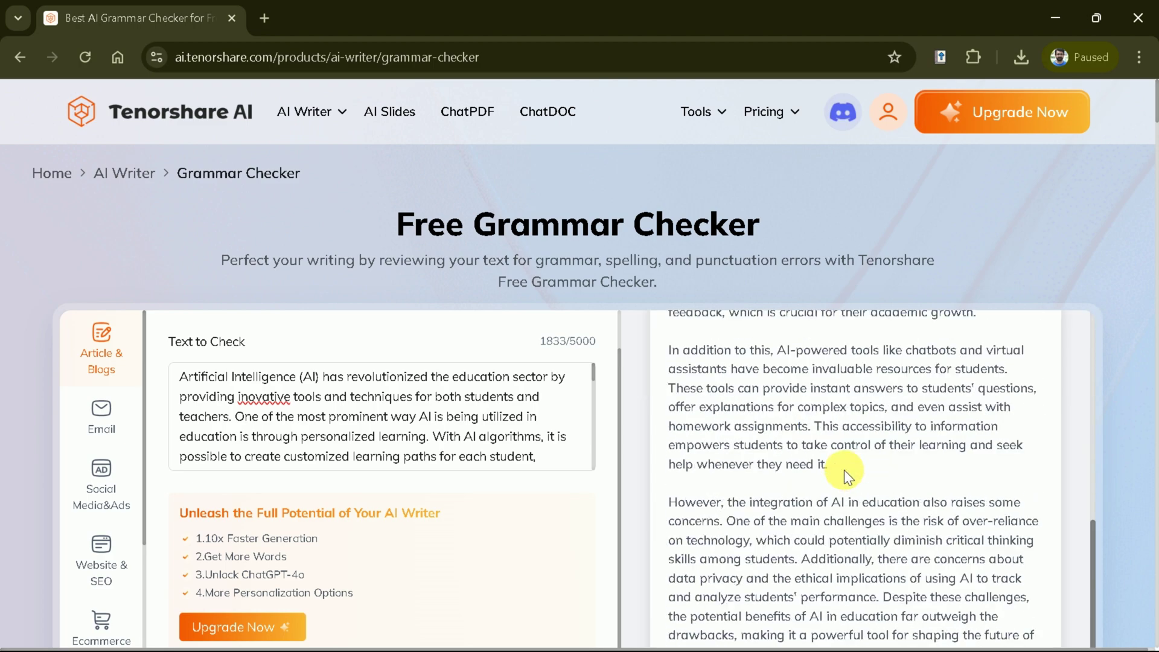
pyautogui.scroll(-3, 935, 558)
pyautogui.scroll(3, 925, 457)
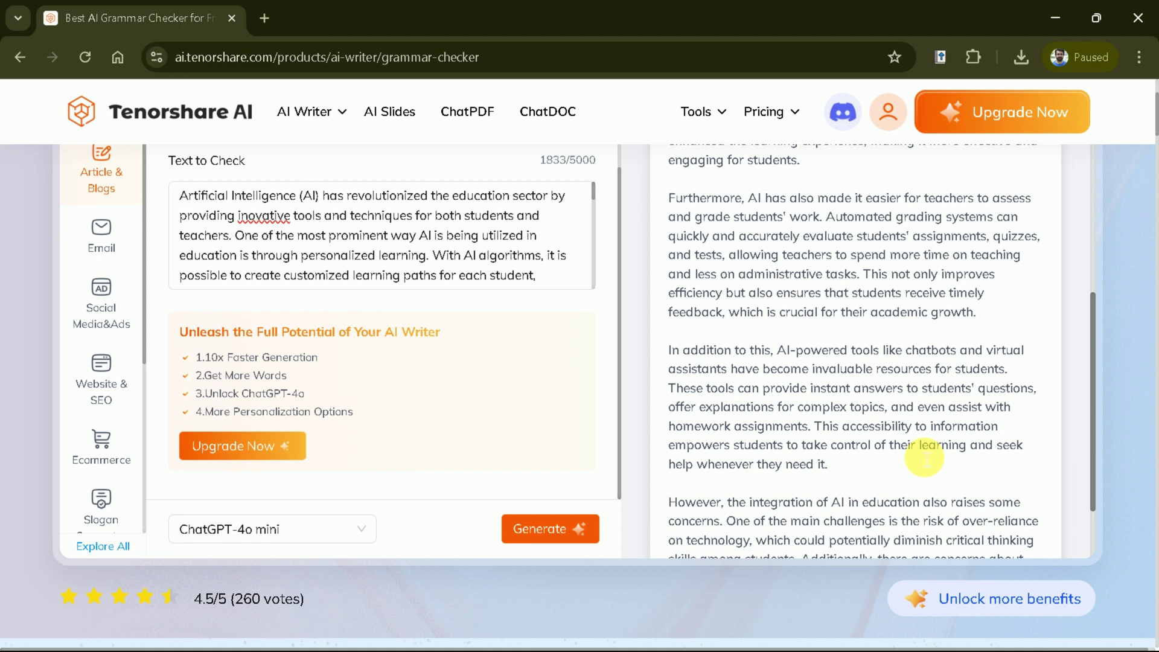
pyautogui.scroll(4, 924, 457)
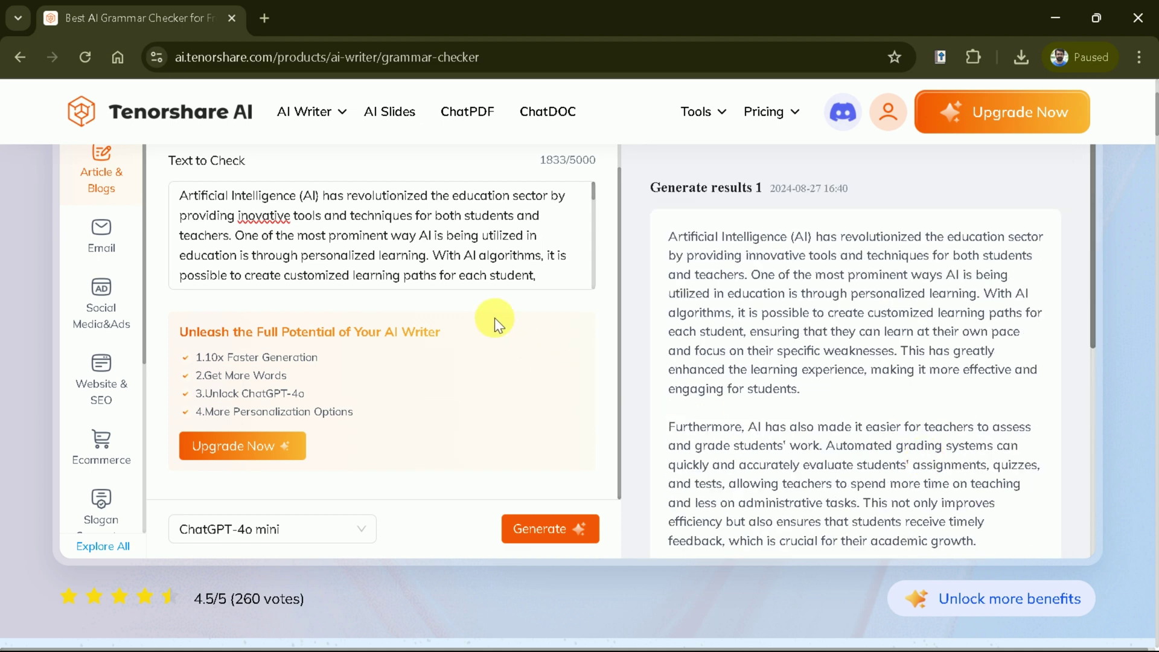
pyautogui.scroll(1, 471, 284)
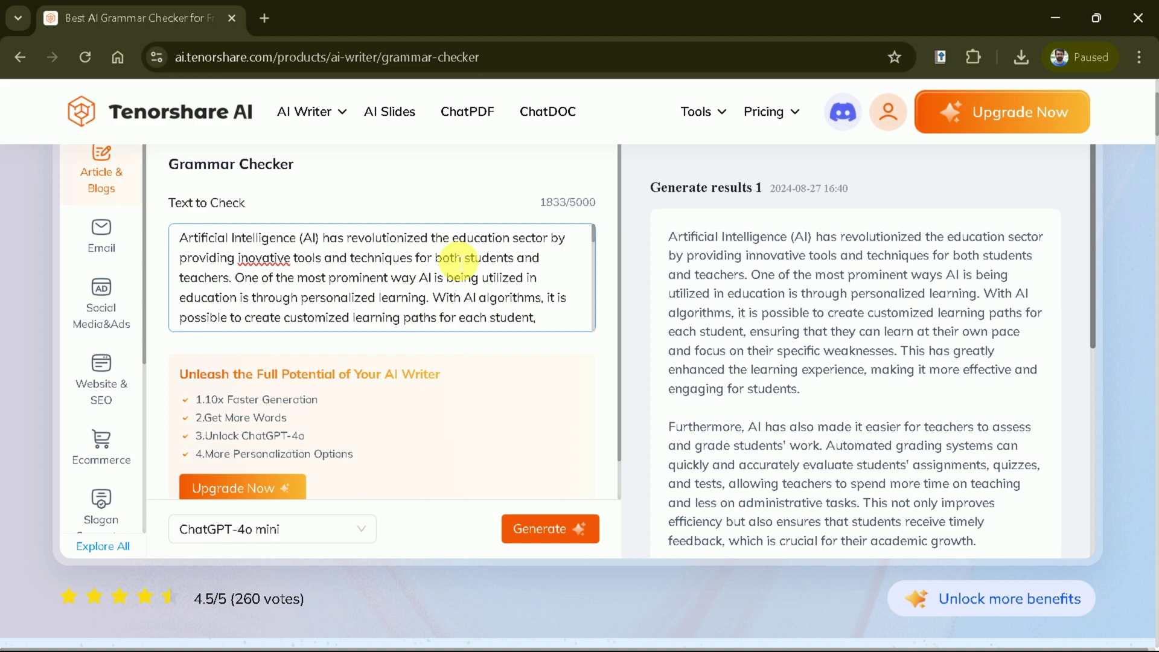
pyautogui.scroll(2, 460, 259)
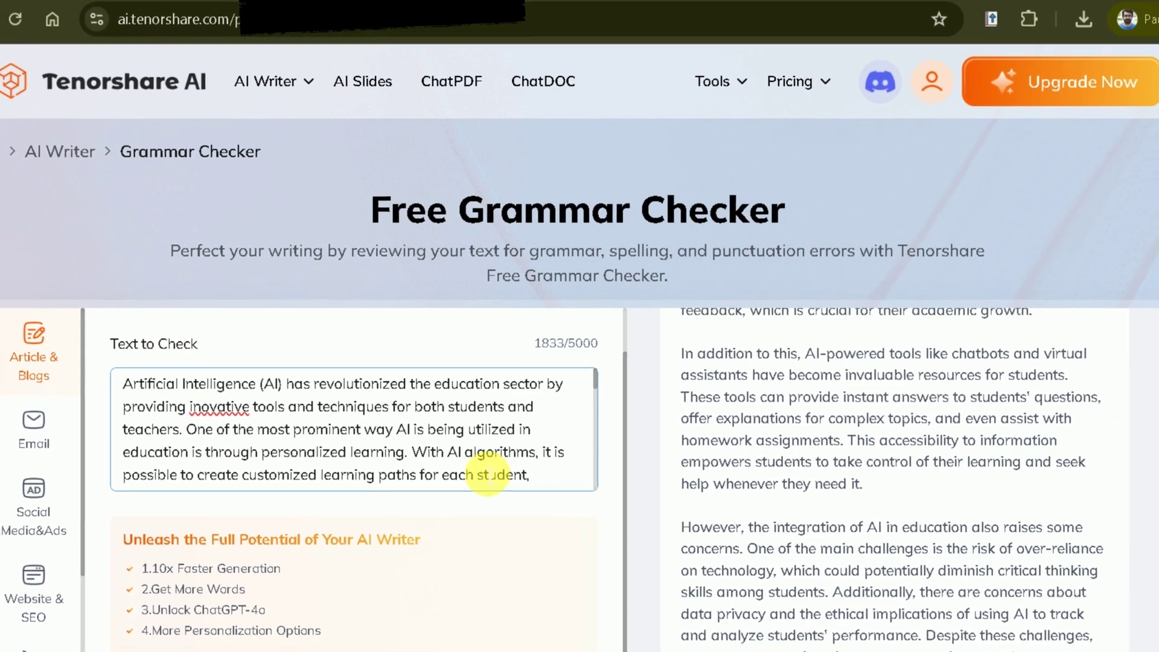
pyautogui.scroll(10, 888, 501)
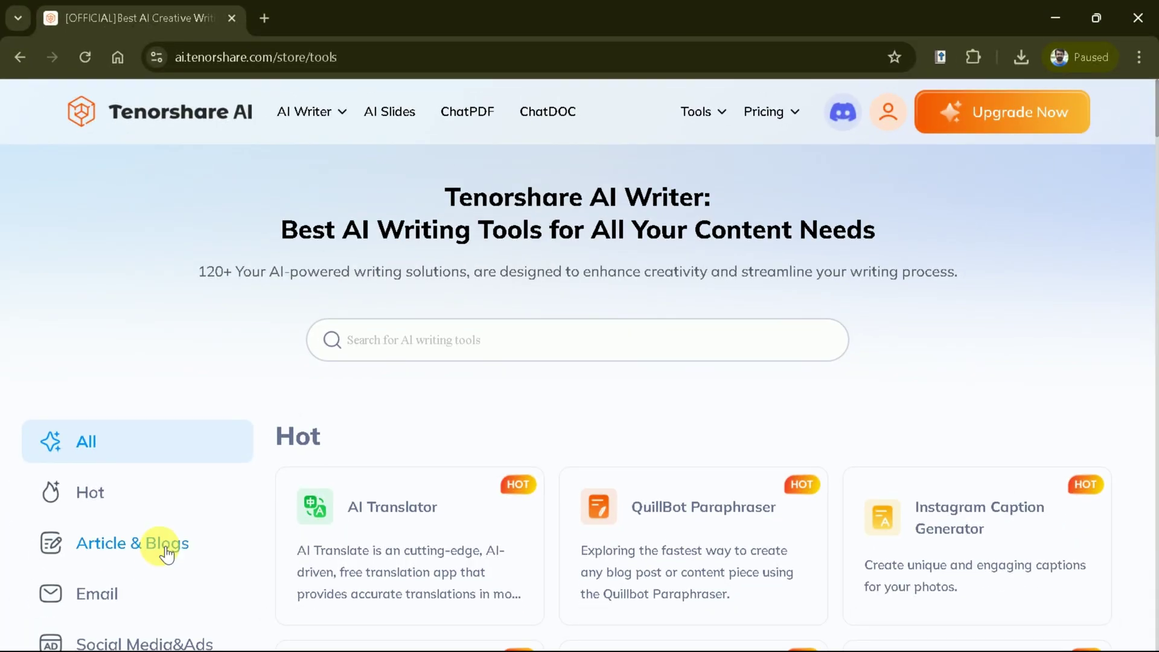
# Filter the tool catalogue to Website & SEO and browse its tool cards.
pyautogui.scroll(-3, 168, 554)
pyautogui.click(170, 527)
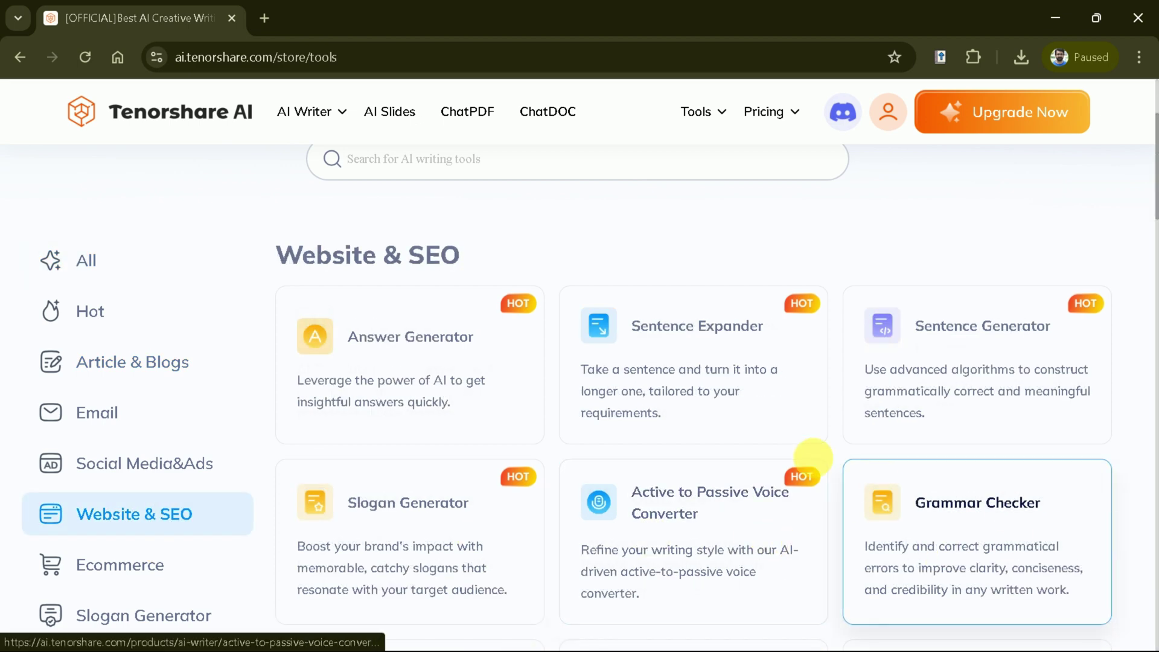
pyautogui.scroll(-5, 1066, 489)
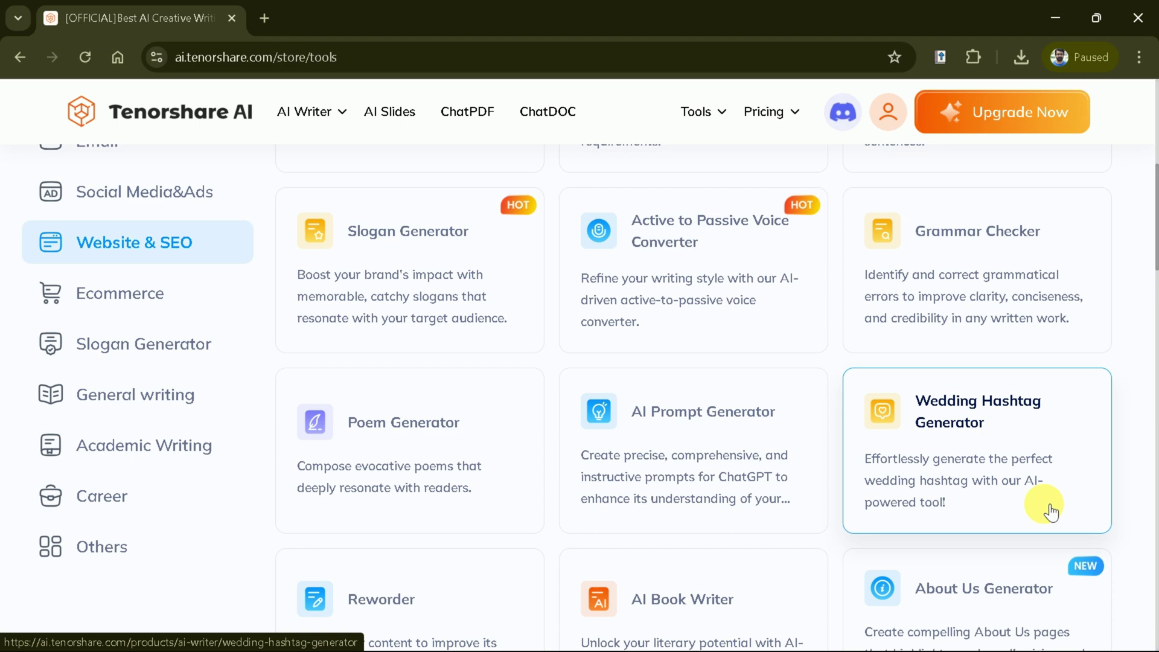
pyautogui.scroll(-3, 1051, 512)
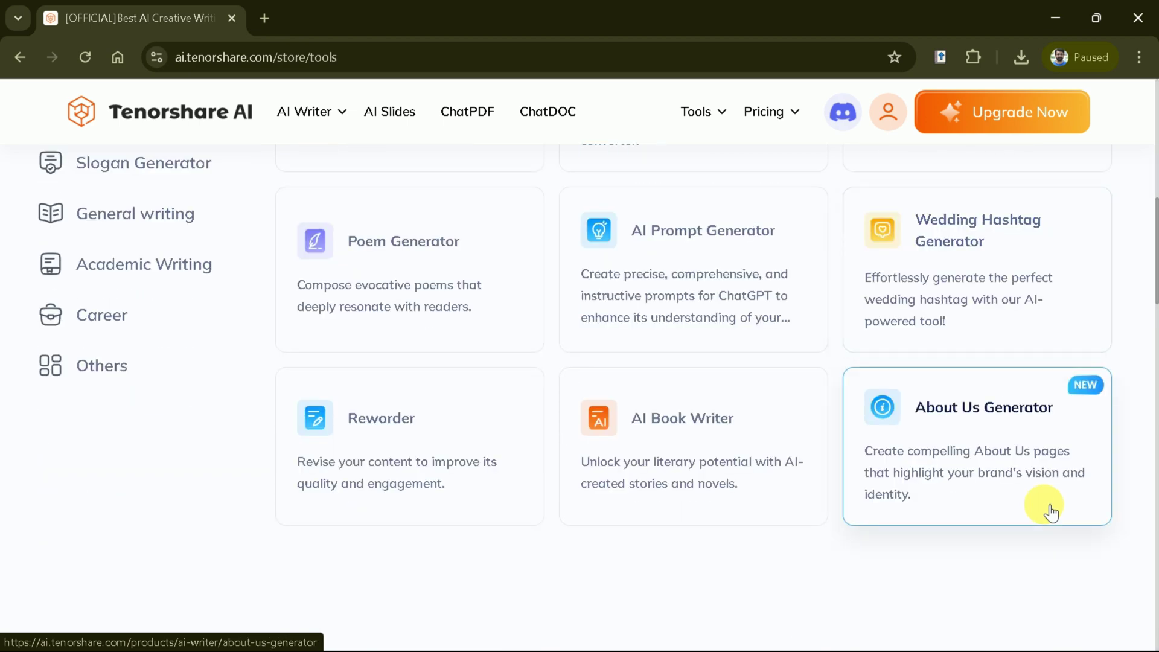
pyautogui.scroll(9, 621, 507)
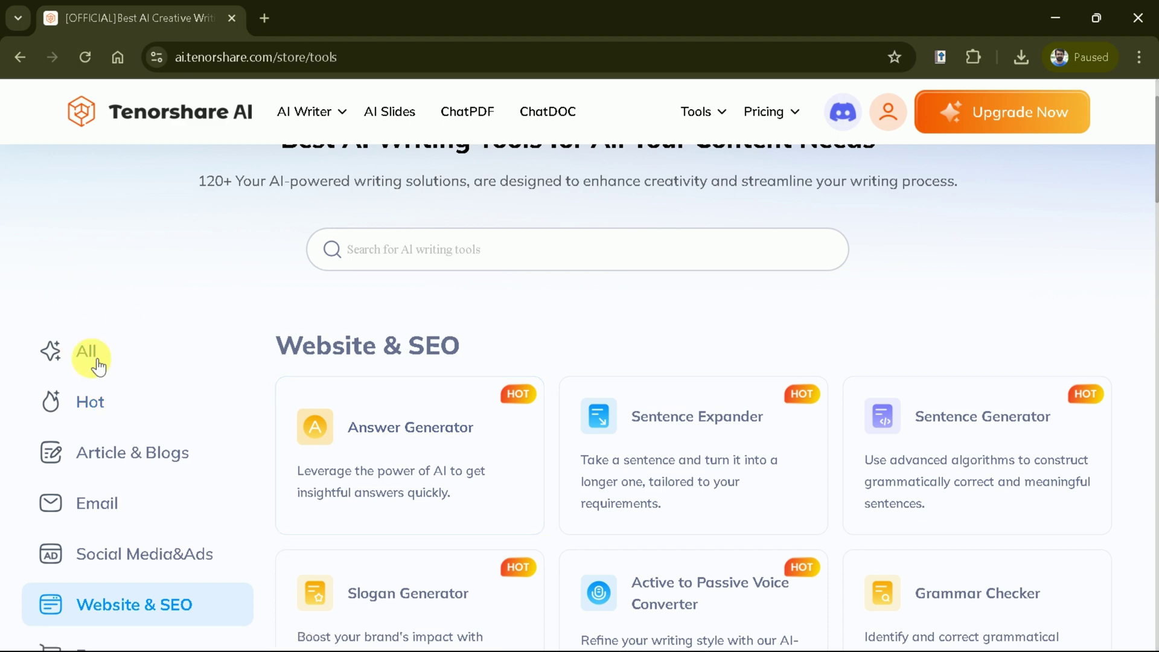
pyautogui.scroll(2, 338, 326)
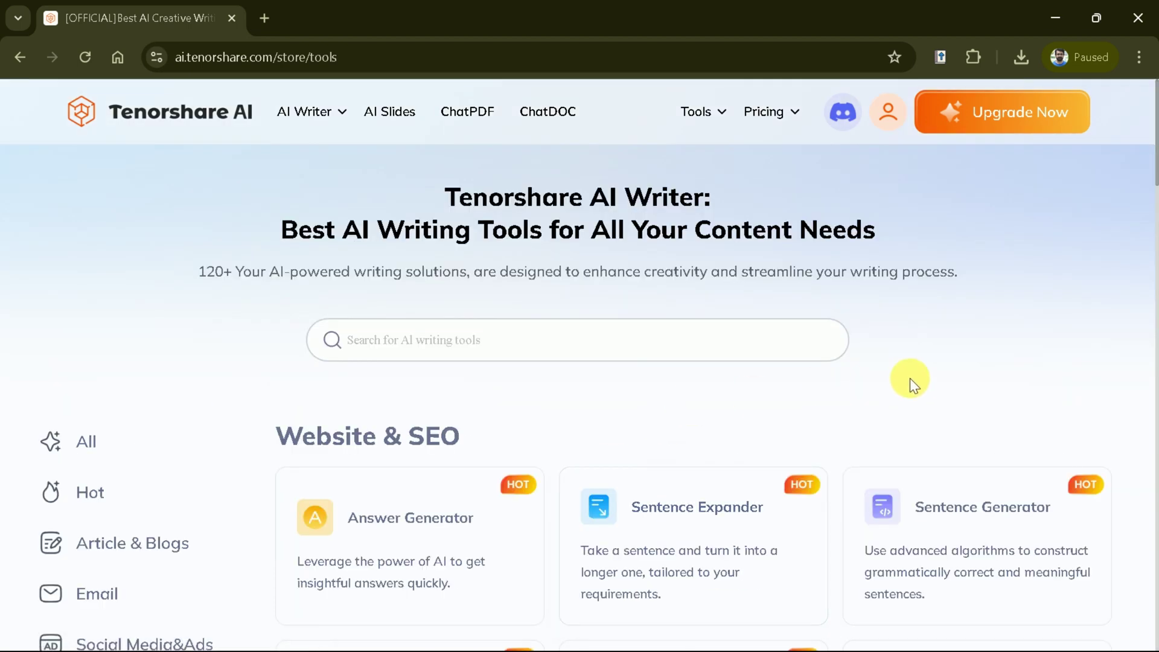
pyautogui.scroll(-2, 148, 525)
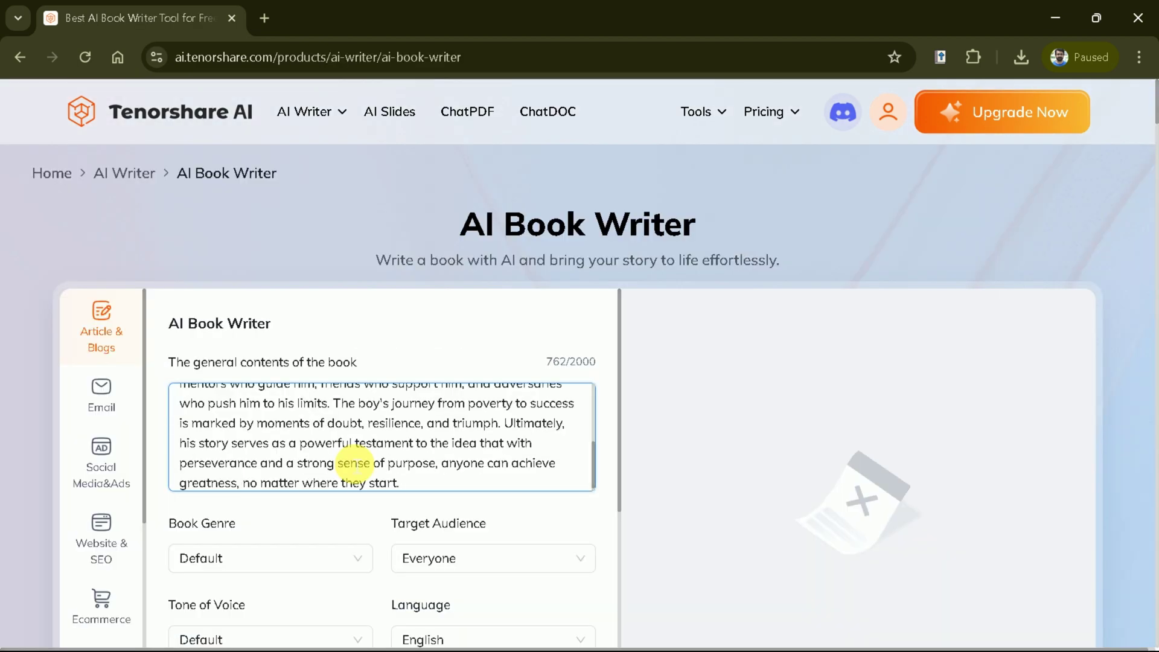
pyautogui.scroll(3, 355, 464)
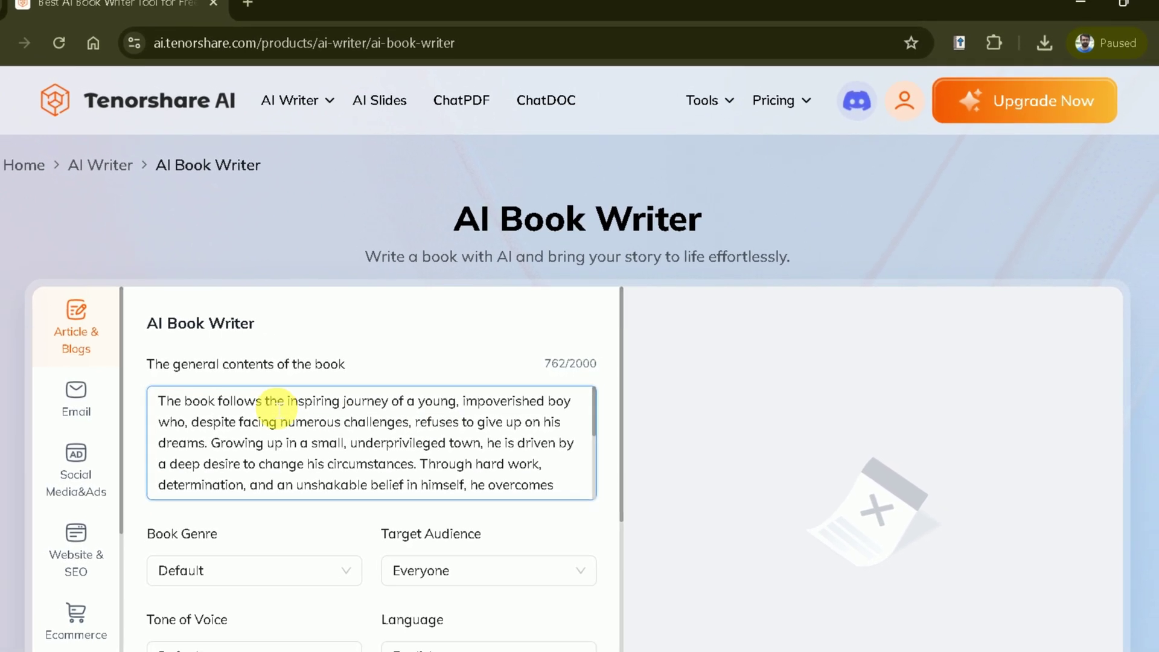
pyautogui.moveTo(288, 402); pyautogui.dragTo(313, 425)
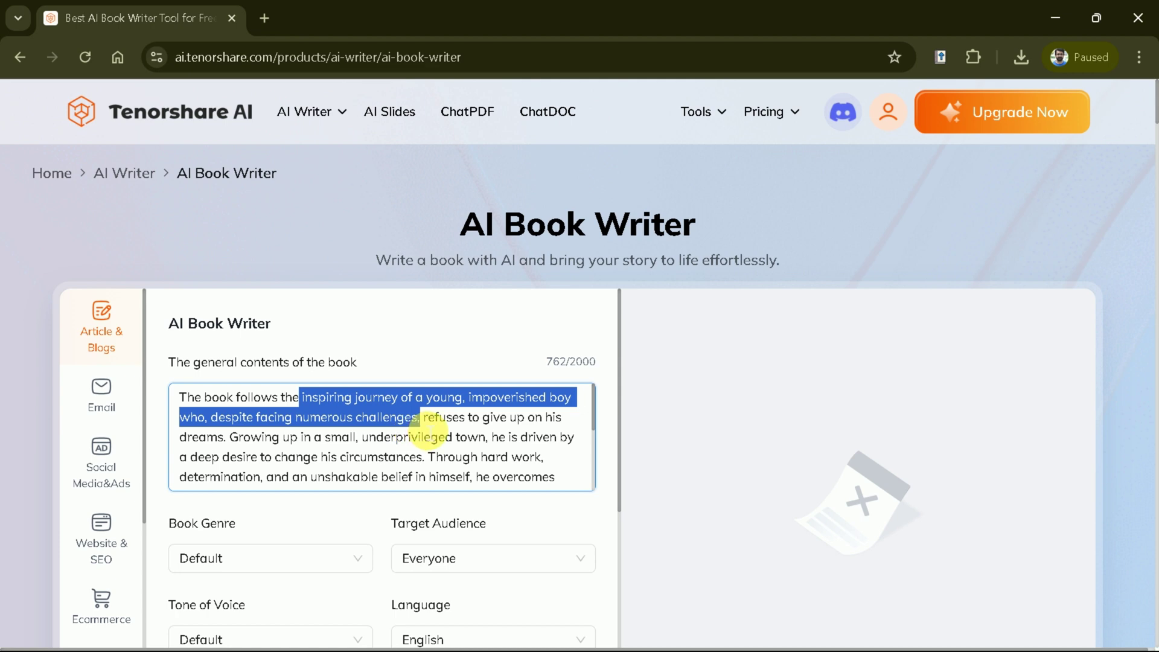
pyautogui.moveTo(620, 428); pyautogui.dragTo(364, 440)
pyautogui.scroll(-5, 454, 433)
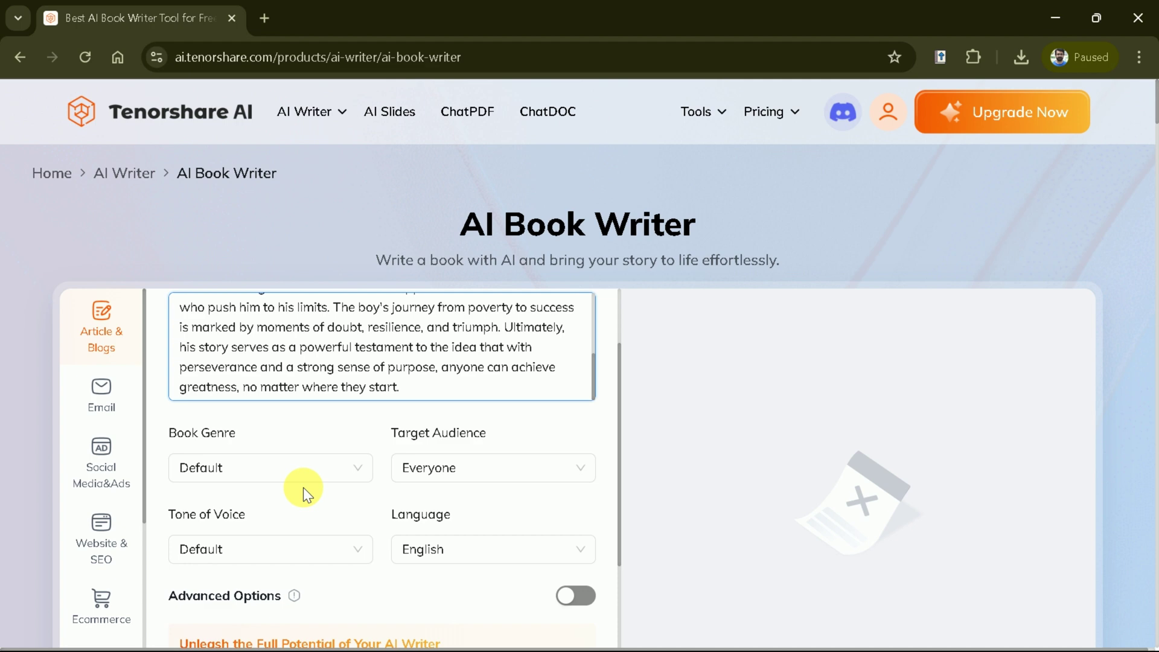
# Set the Book Genre to Romance.
pyautogui.click(323, 471)
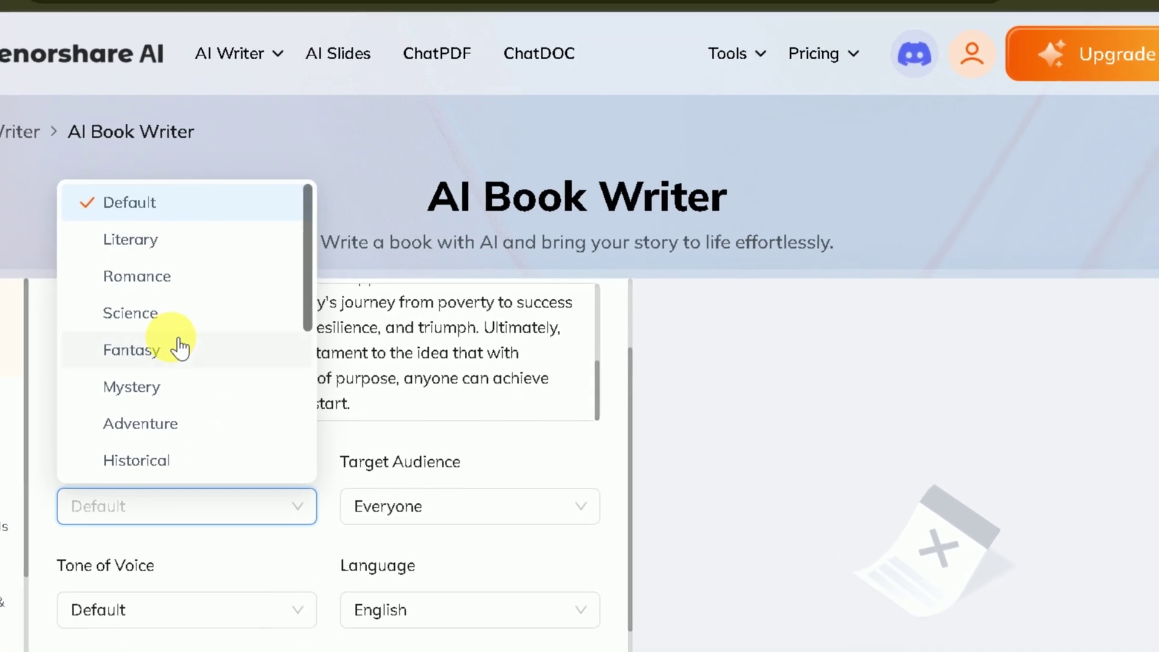
pyautogui.scroll(-2, 265, 344)
pyautogui.scroll(-5, 229, 348)
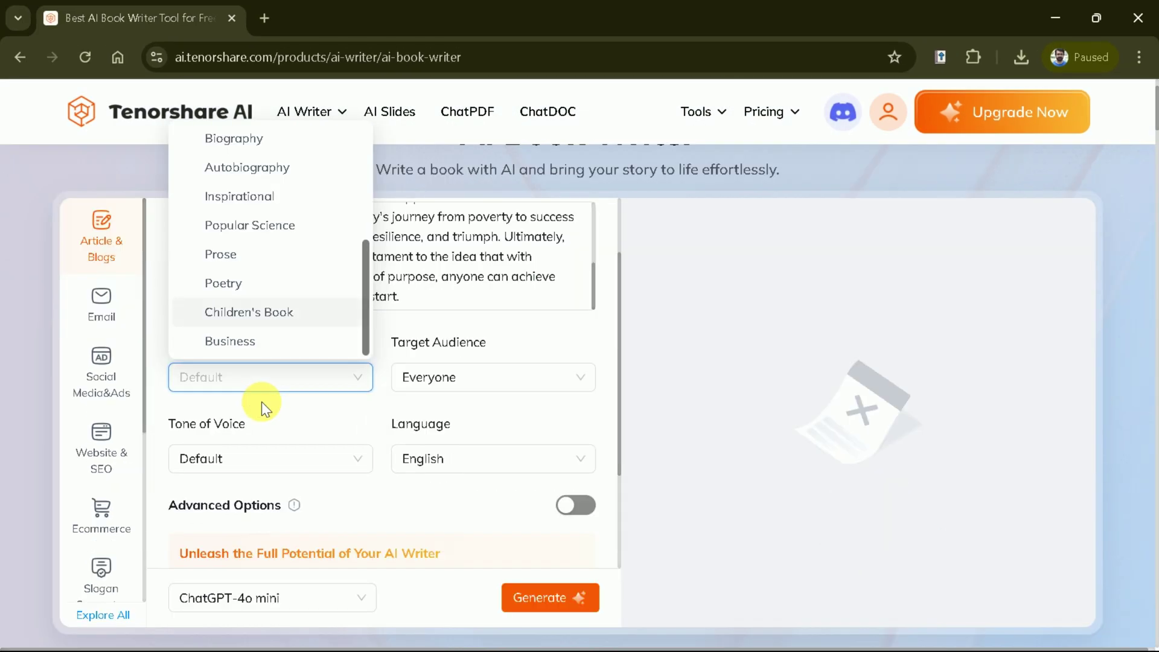
pyautogui.scroll(1, 226, 416)
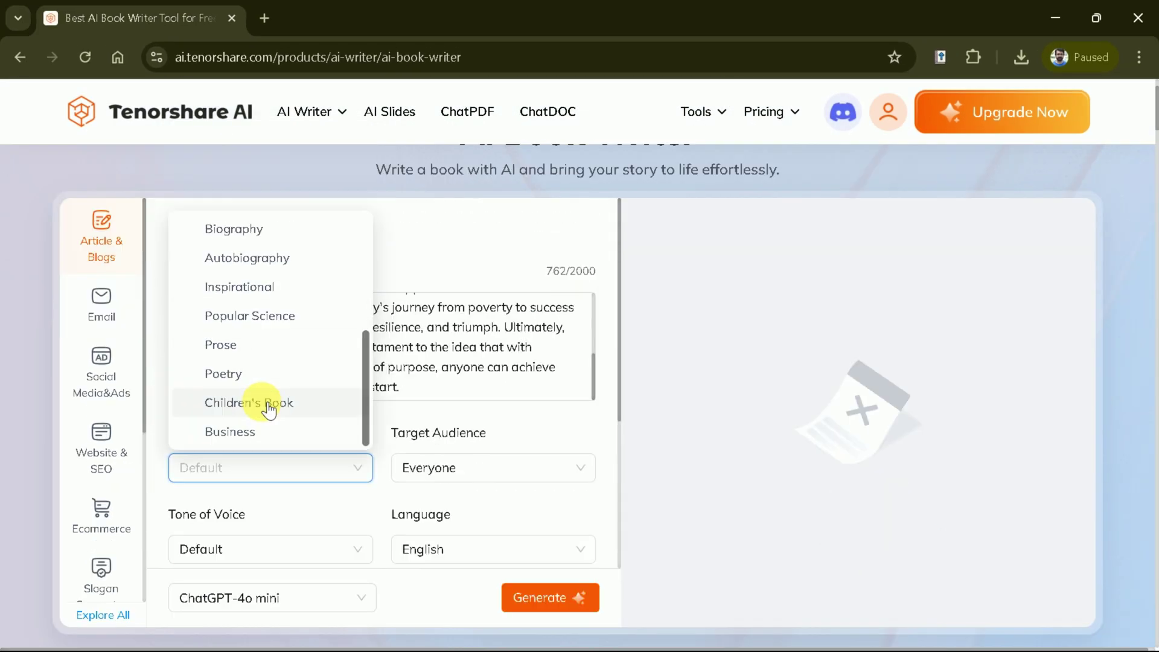
pyautogui.scroll(7, 328, 355)
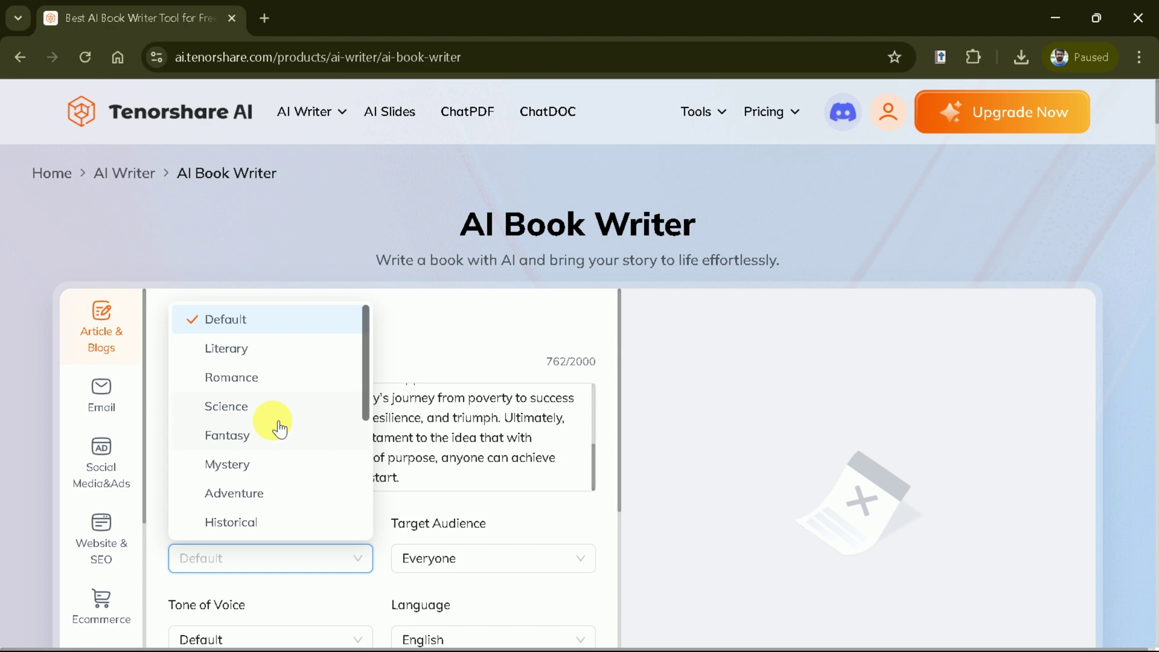
pyautogui.click(289, 379)
# Keep audience Everyone and language English, and set Tone of Voice to Interesting.
pyautogui.click(453, 553)
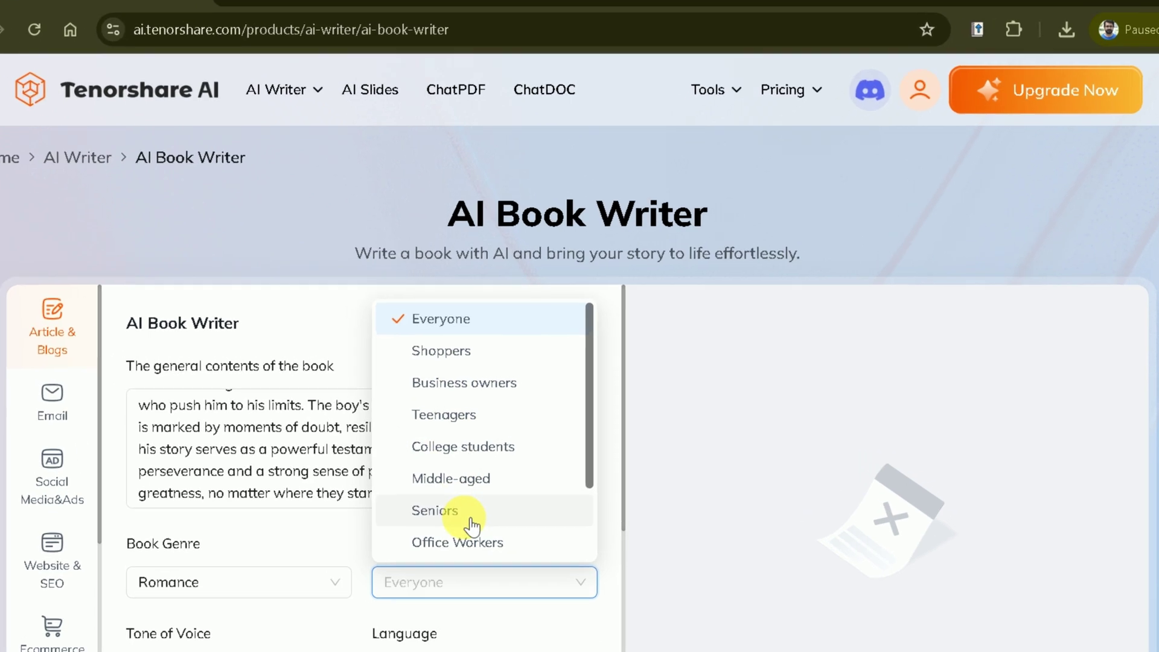
pyautogui.scroll(-3, 470, 508)
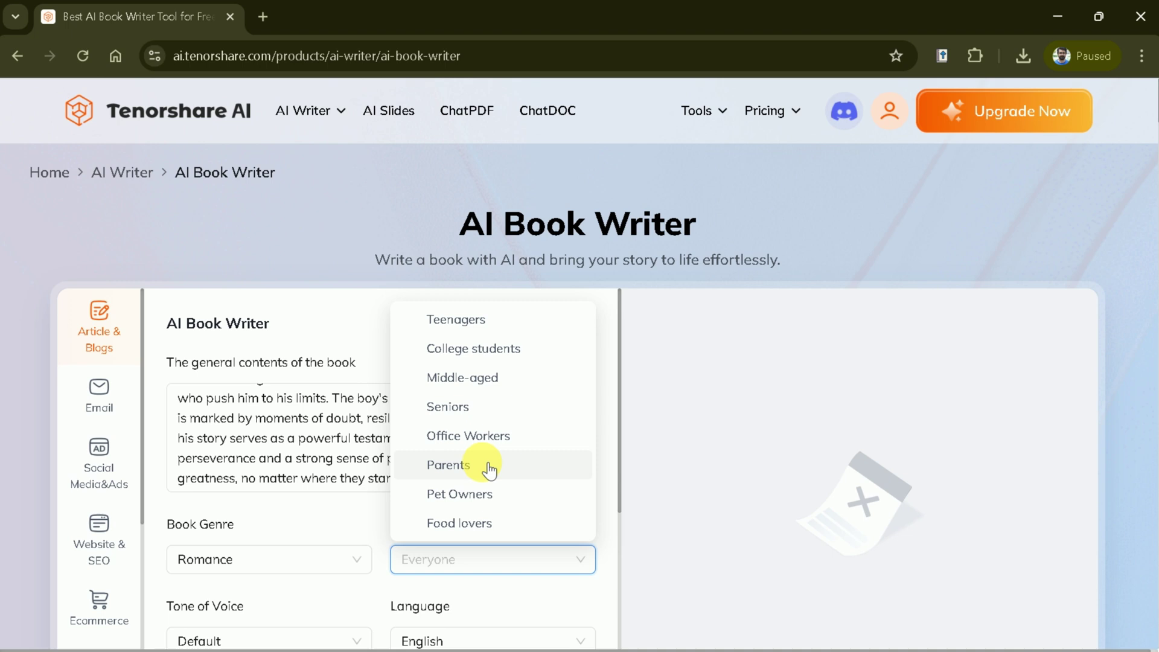
pyautogui.scroll(3, 489, 470)
pyautogui.click(474, 321)
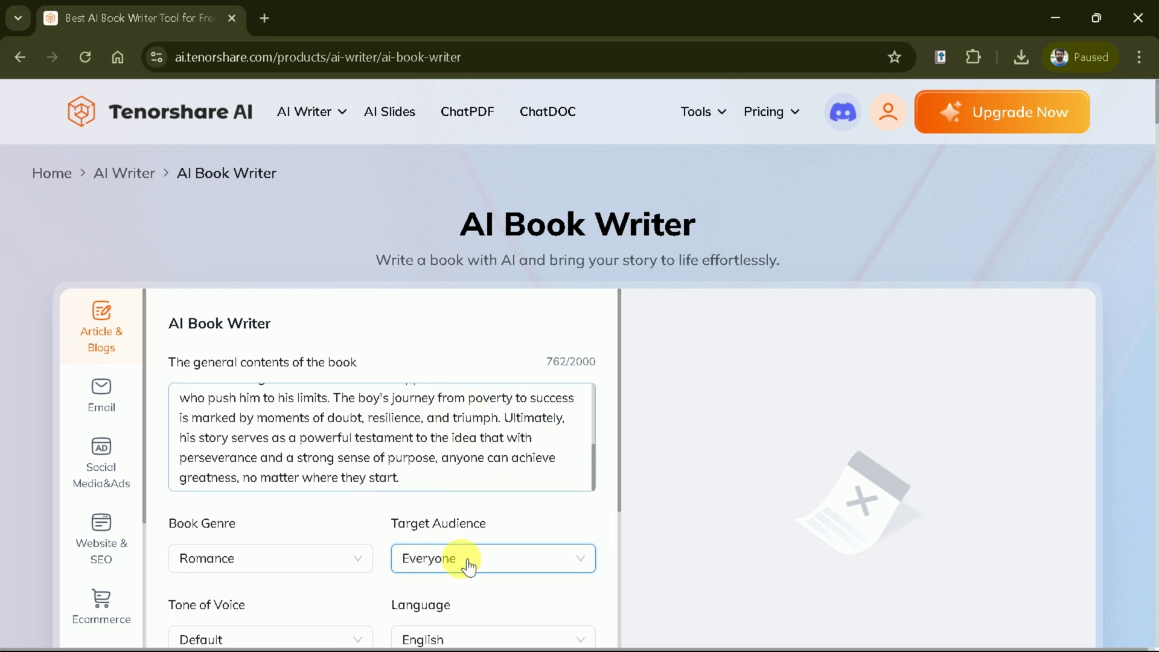
pyautogui.scroll(-3, 470, 566)
pyautogui.click(304, 456)
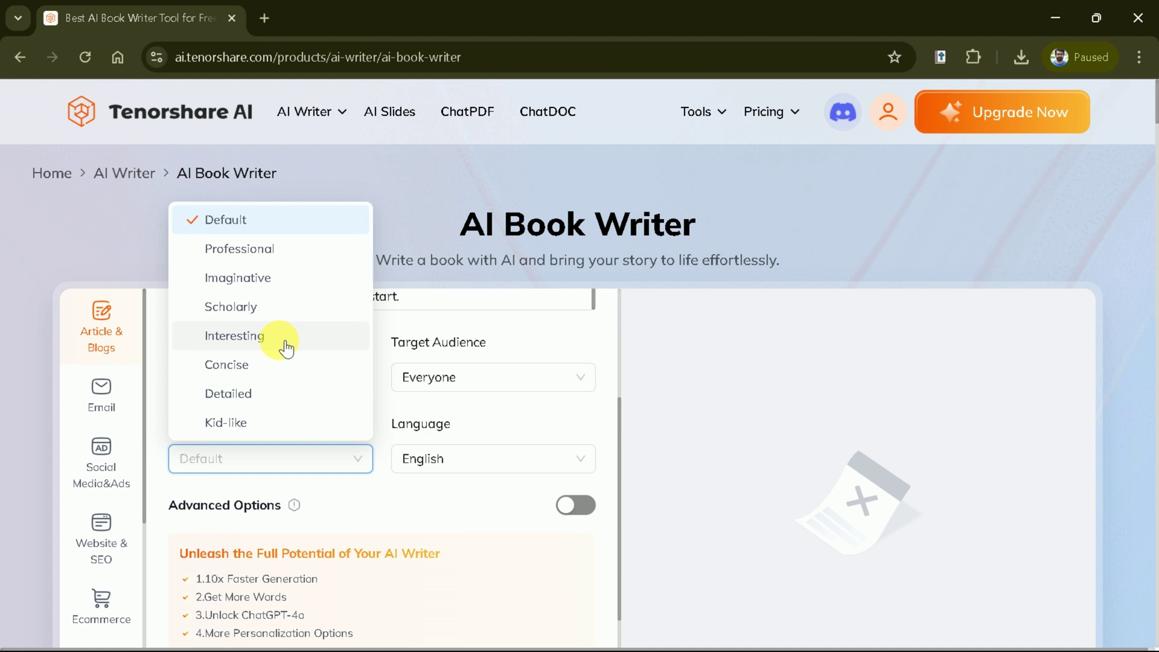
pyautogui.click(286, 348)
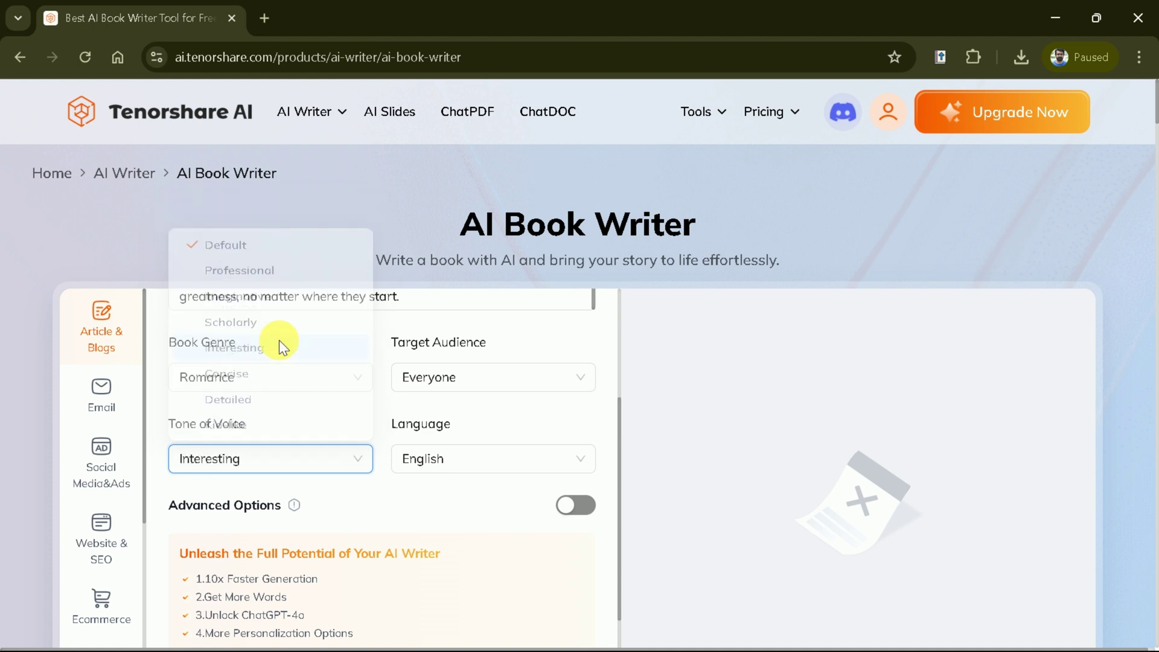
pyautogui.click(458, 466)
pyautogui.click(461, 467)
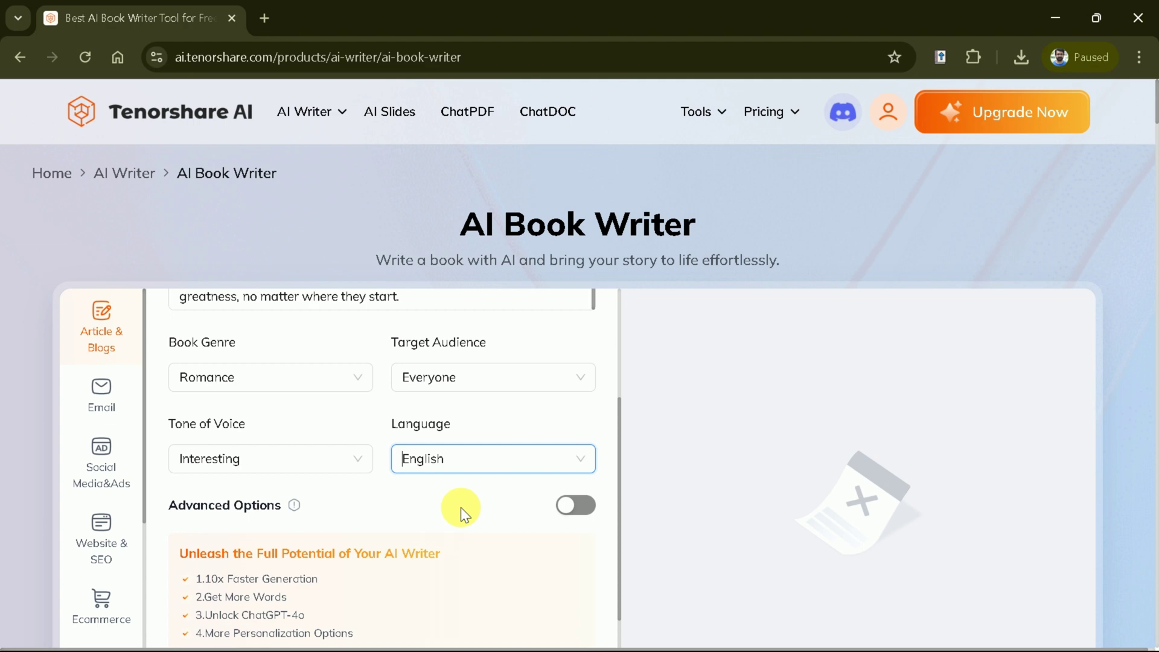
pyautogui.scroll(-4, 461, 507)
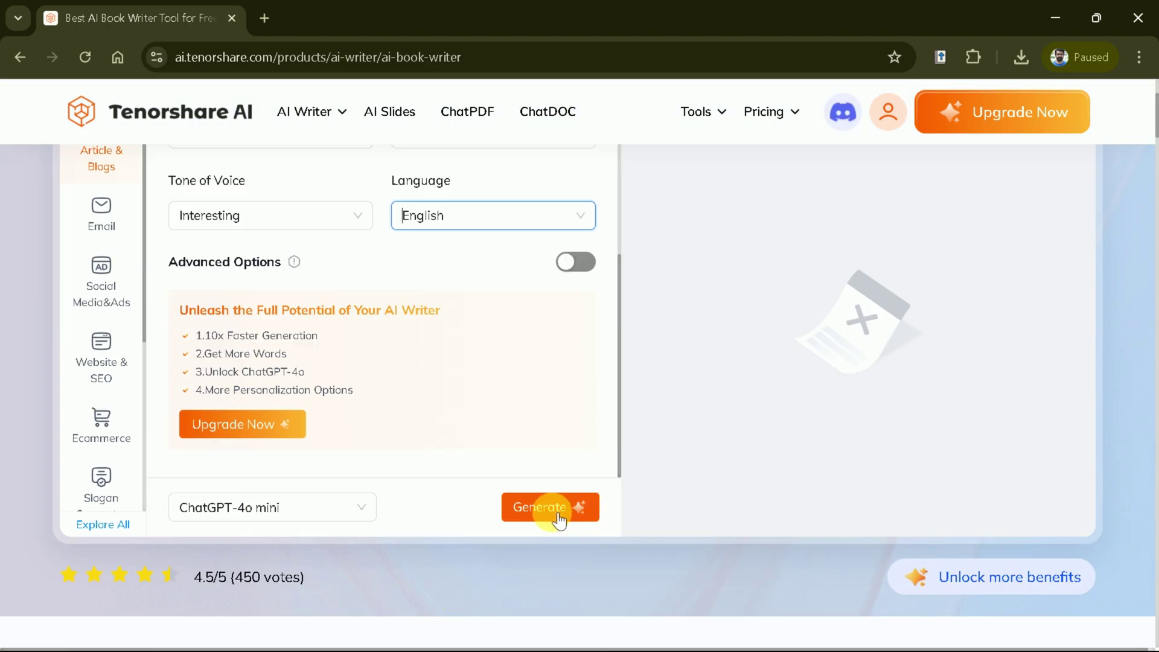
# Keep the current AI model, generate the 1086-word 'Chapter 1: The Spark of Hope', and read through it.
pyautogui.click(364, 520)
pyautogui.click(600, 532)
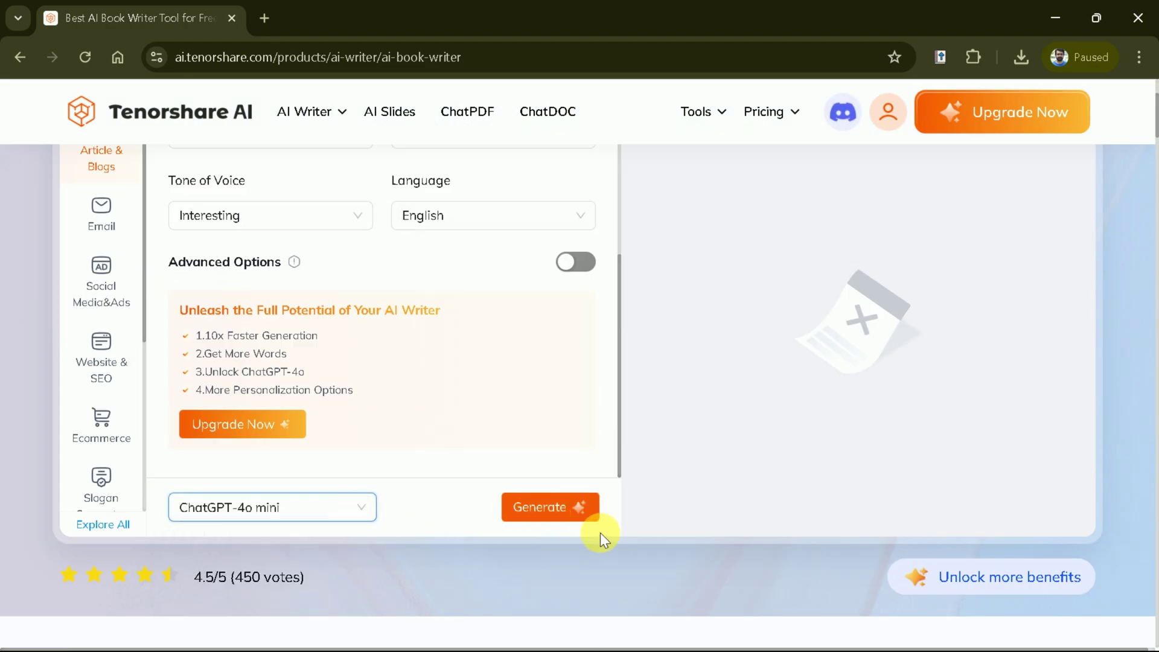
pyautogui.click(557, 507)
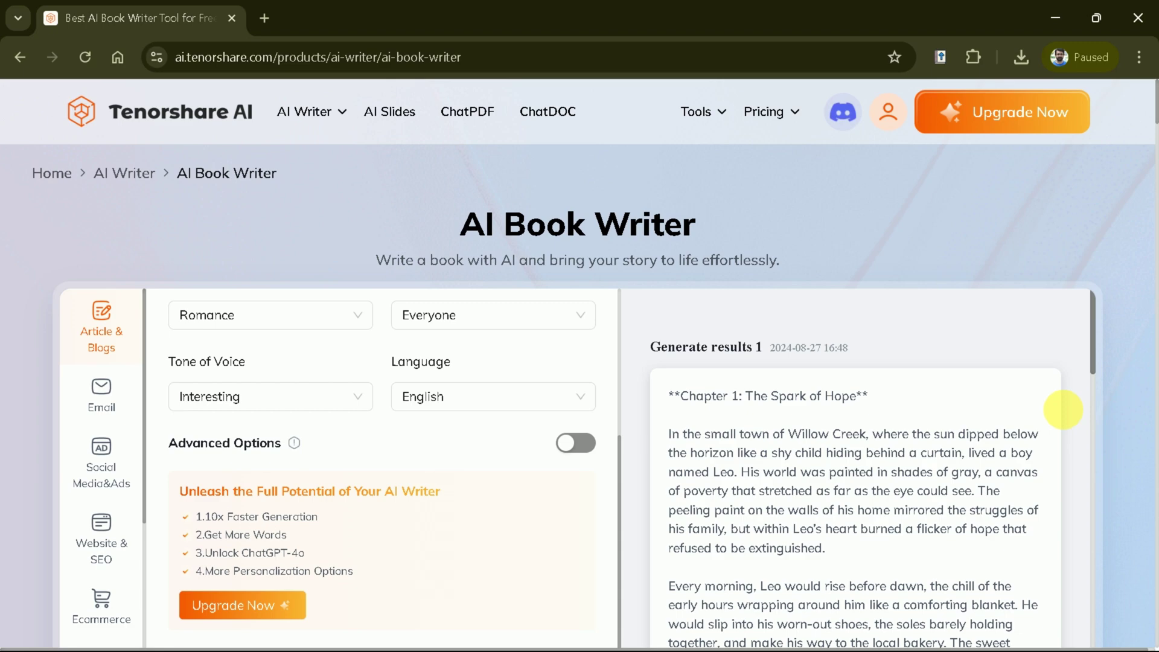
pyautogui.moveTo(1096, 346); pyautogui.dragTo(1089, 378)
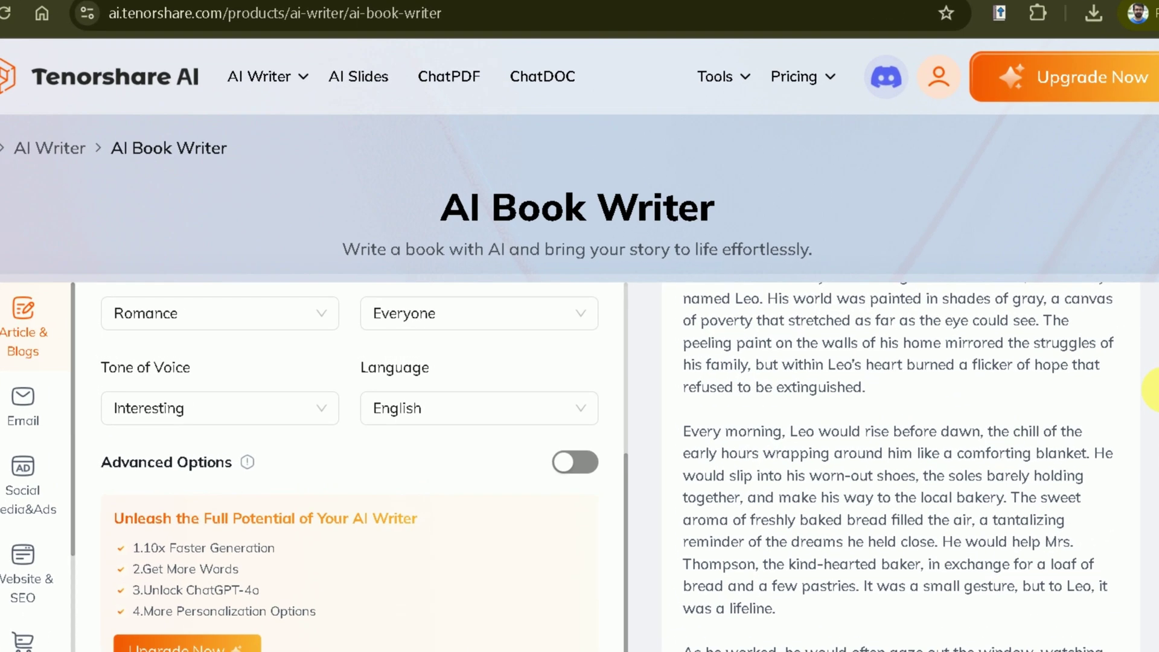
pyautogui.scroll(-5, 972, 468)
pyautogui.scroll(-12, 1021, 507)
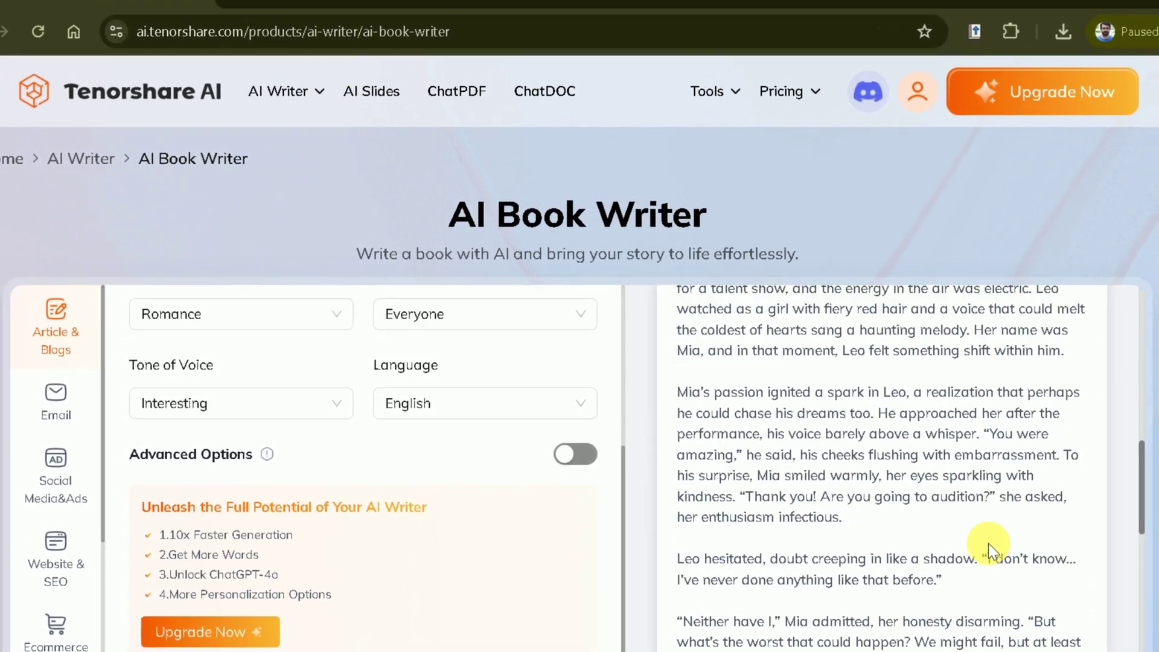
pyautogui.scroll(-12, 1027, 499)
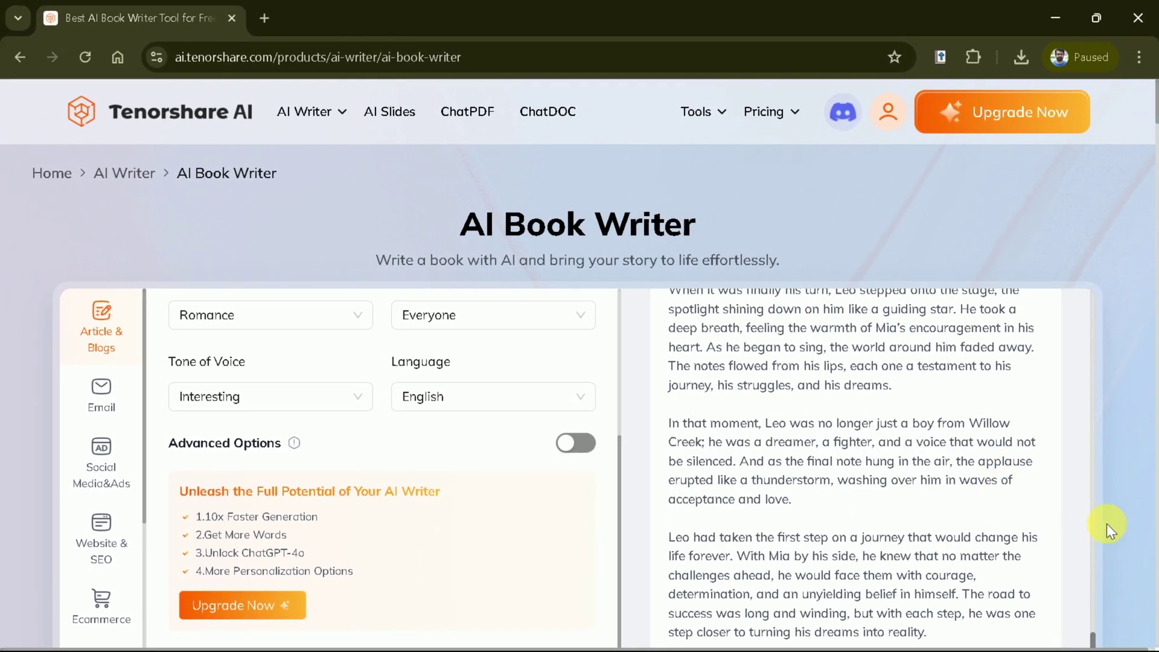
pyautogui.scroll(-3, 1108, 524)
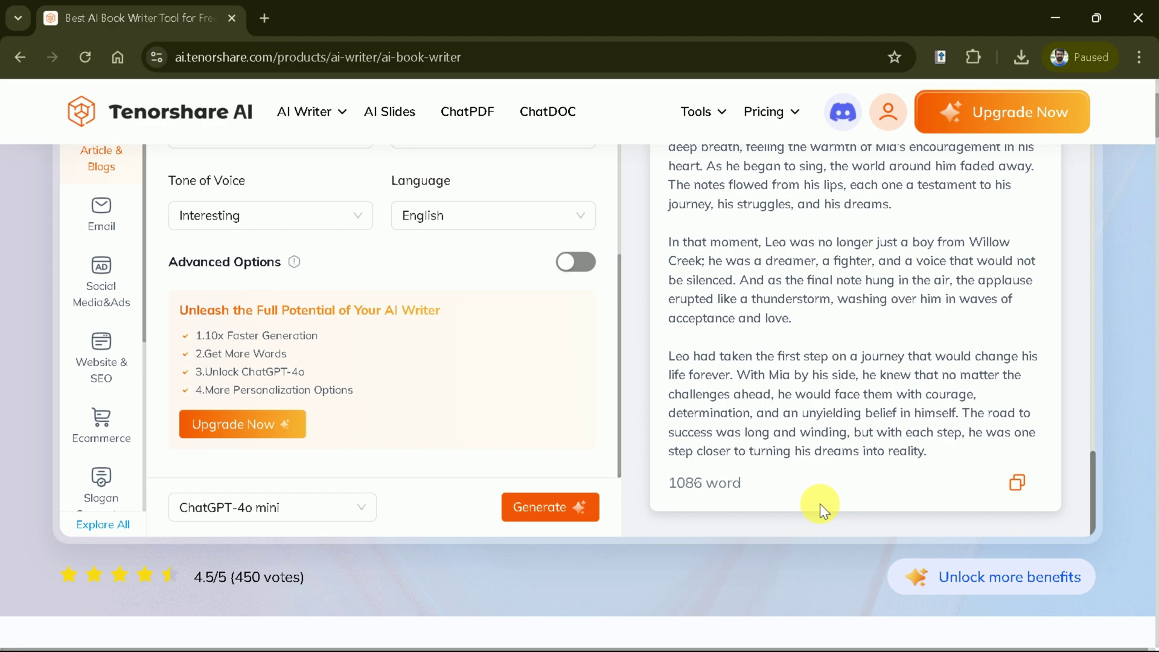
pyautogui.scroll(10, 845, 423)
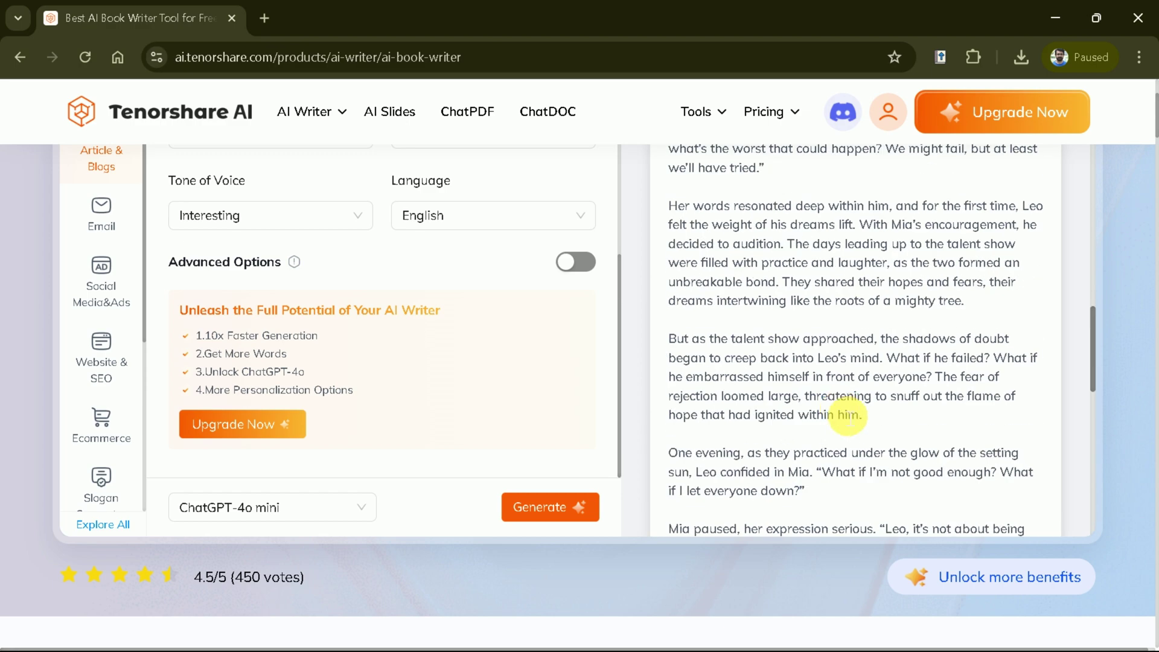
pyautogui.scroll(10, 849, 417)
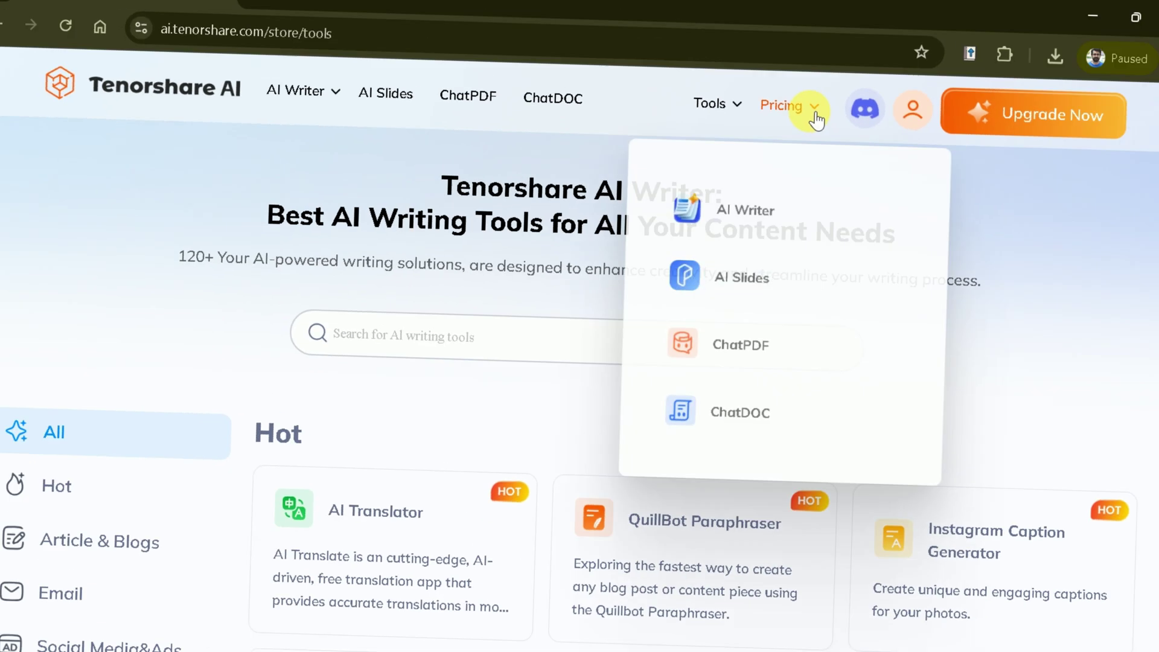
# Show AI Writer plans with Monthly prices: Basic $9.99, Unlimited $79.99, Pro $39.99.
pyautogui.click(739, 208)
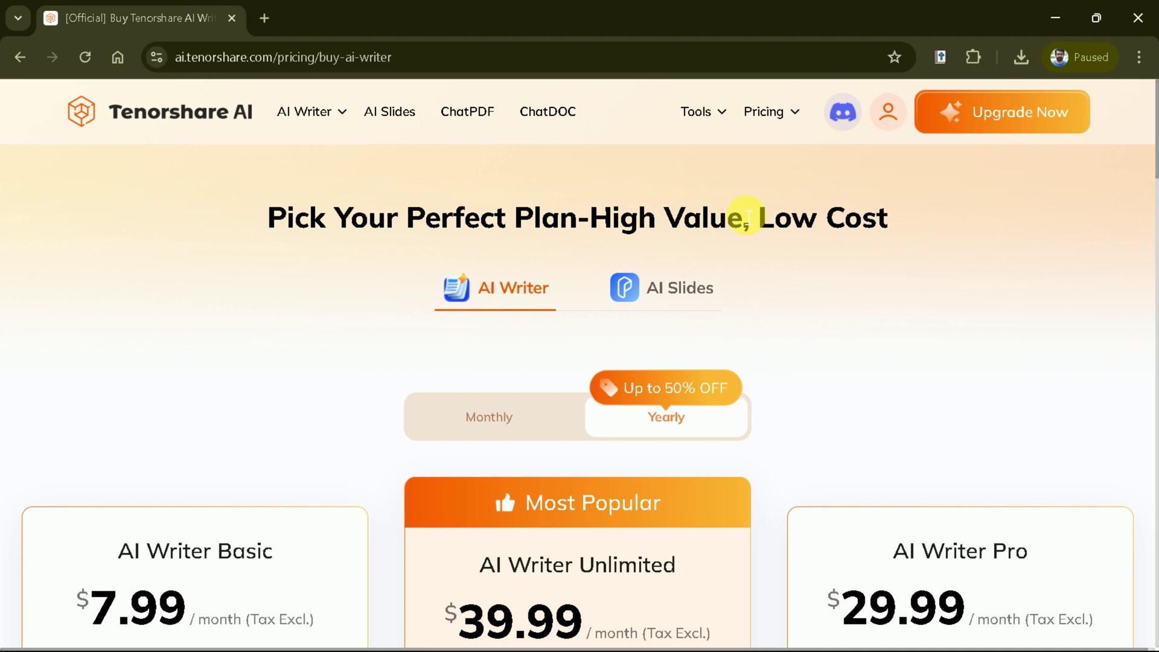
pyautogui.scroll(-5, 926, 272)
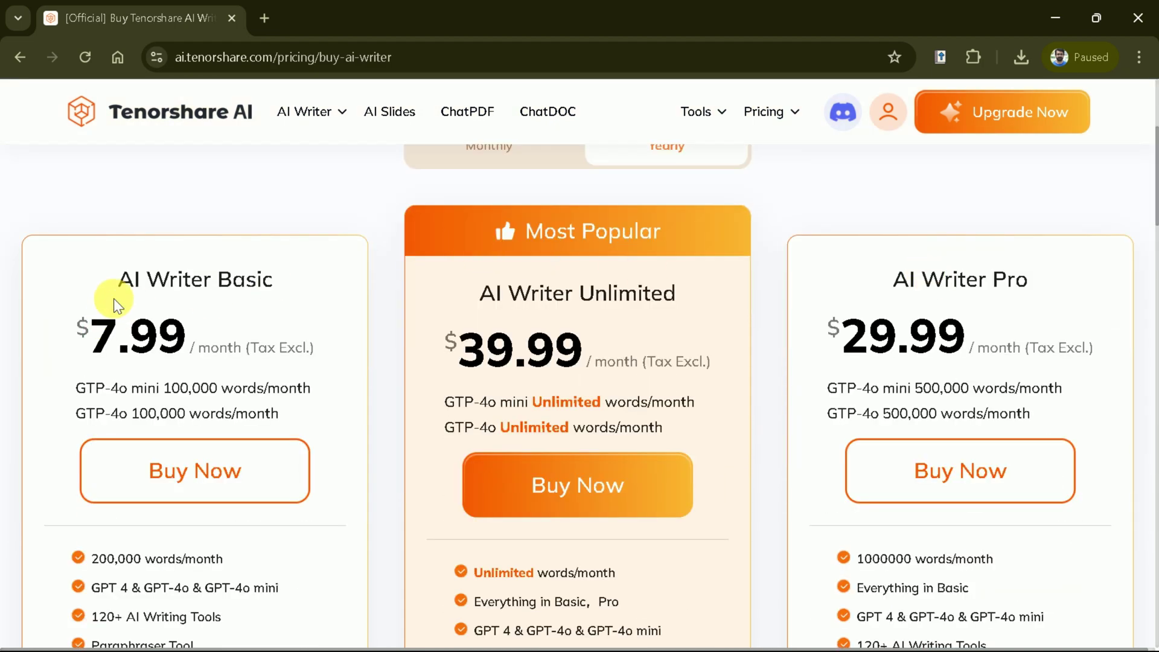
pyautogui.scroll(2, 969, 263)
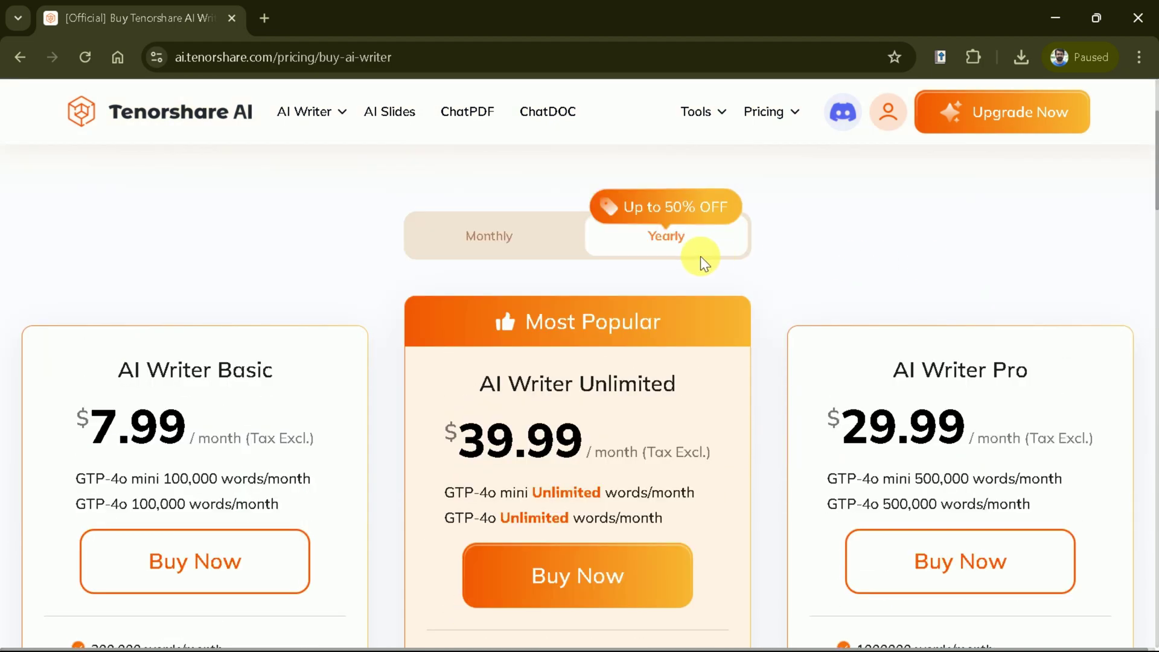
pyautogui.click(571, 249)
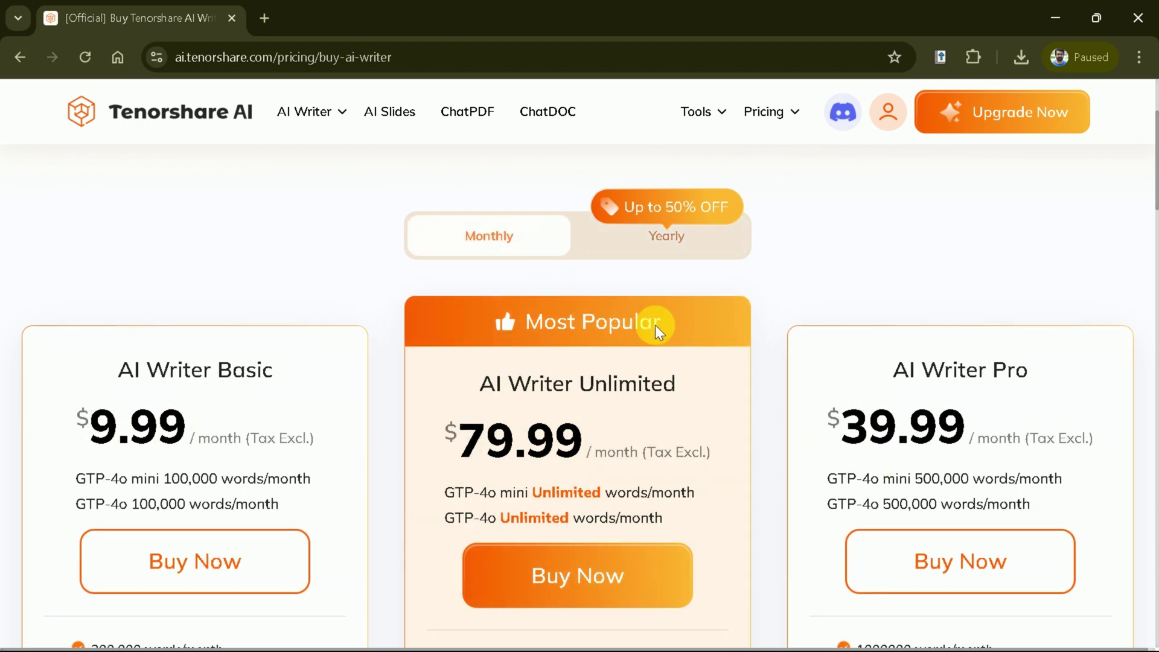